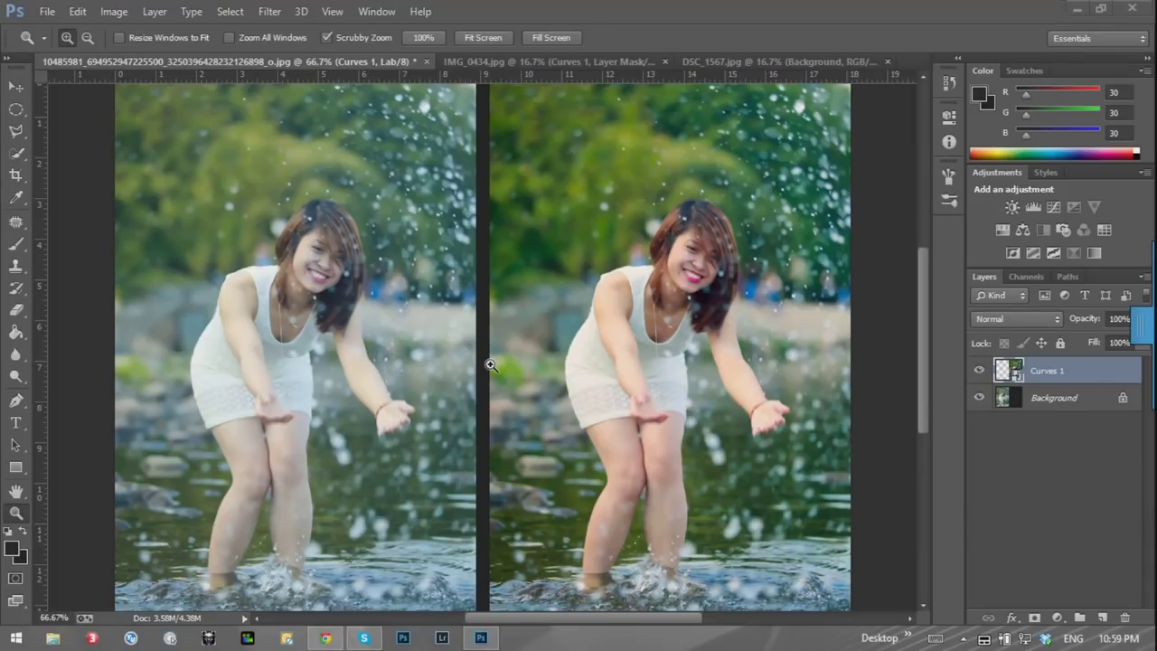
Zoom both photos out to 50% and browse the adjustment layer list without adding one
left_click(584, 320)
left_click(578, 314, "alt")
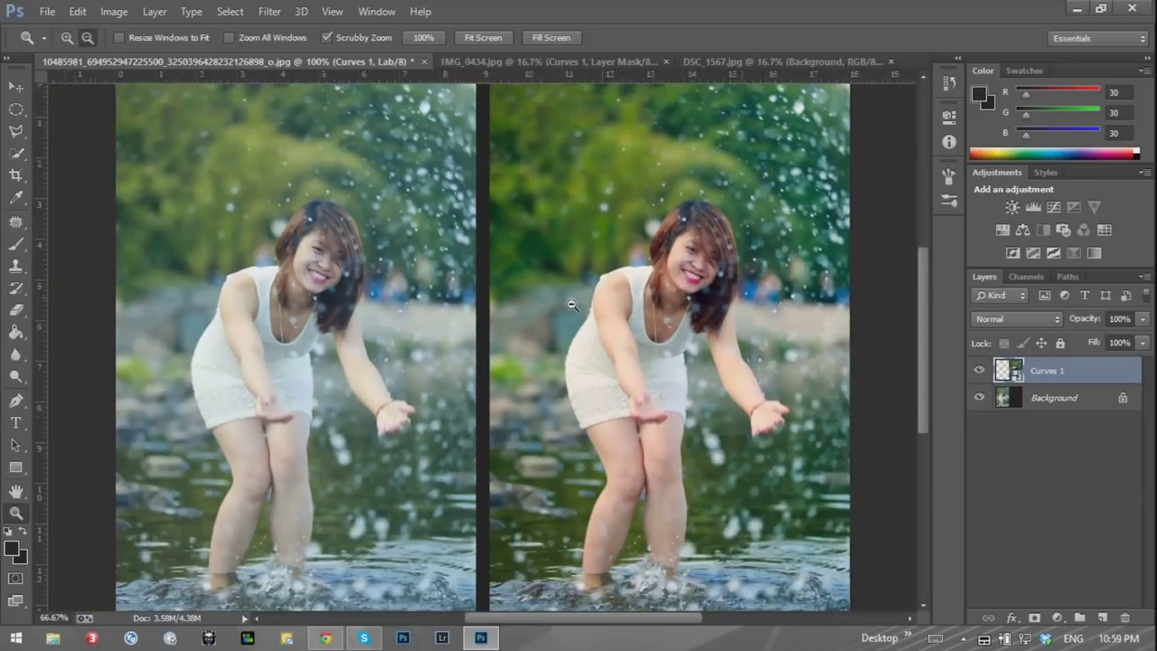
left_click(569, 307, "alt")
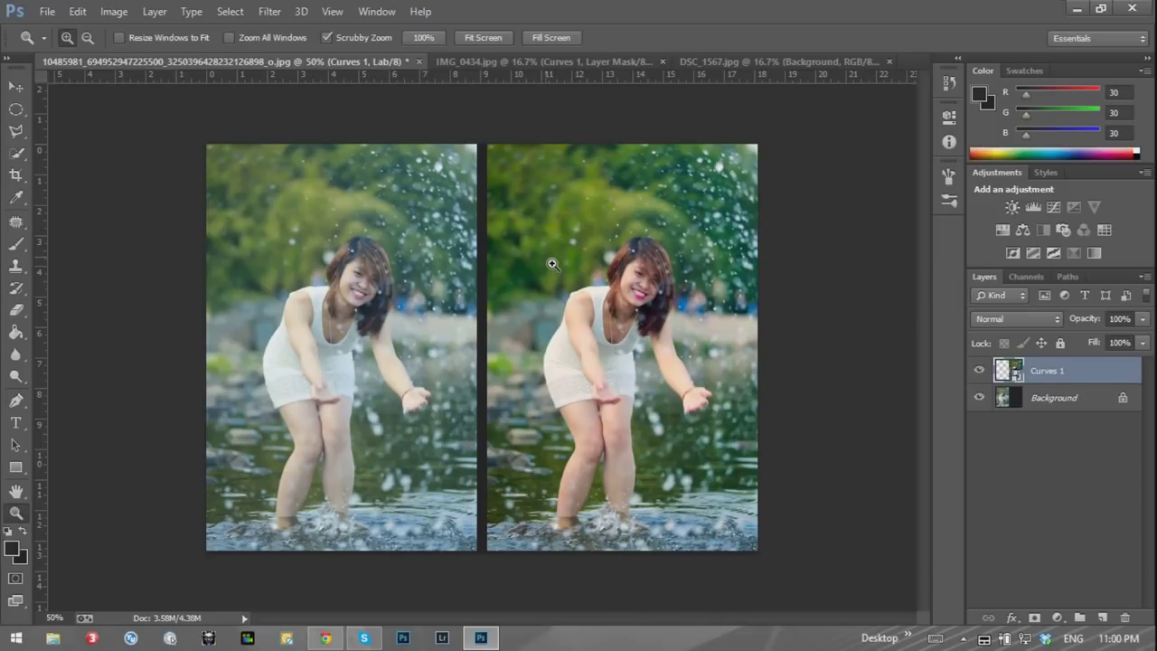
left_click(1059, 618)
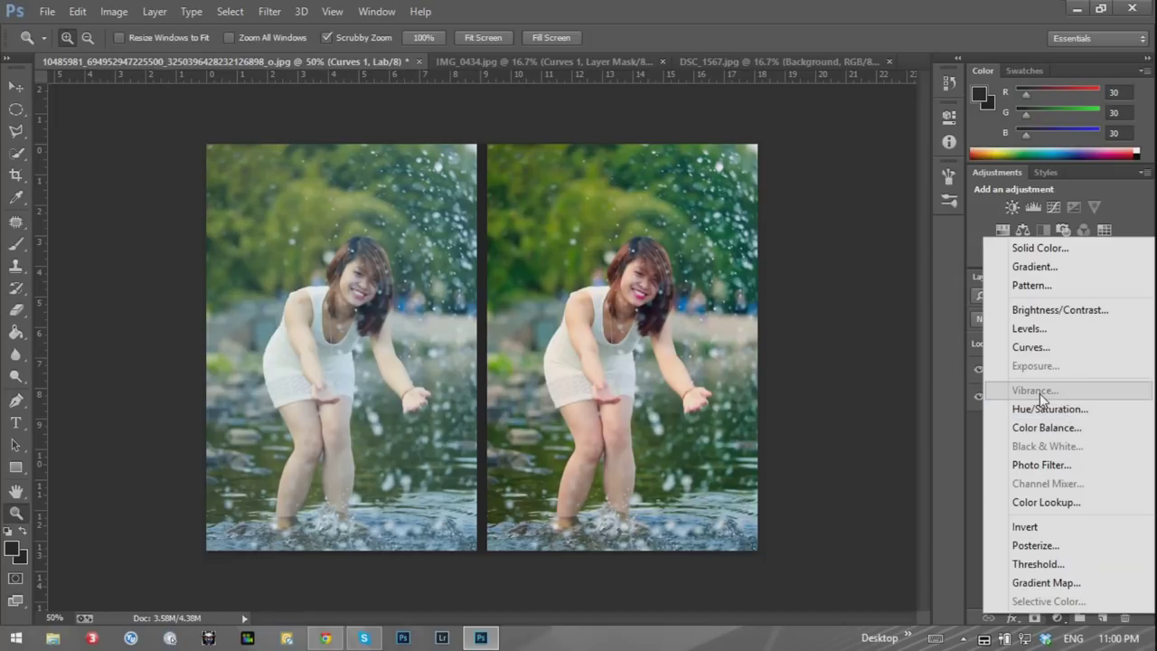
left_click(973, 459)
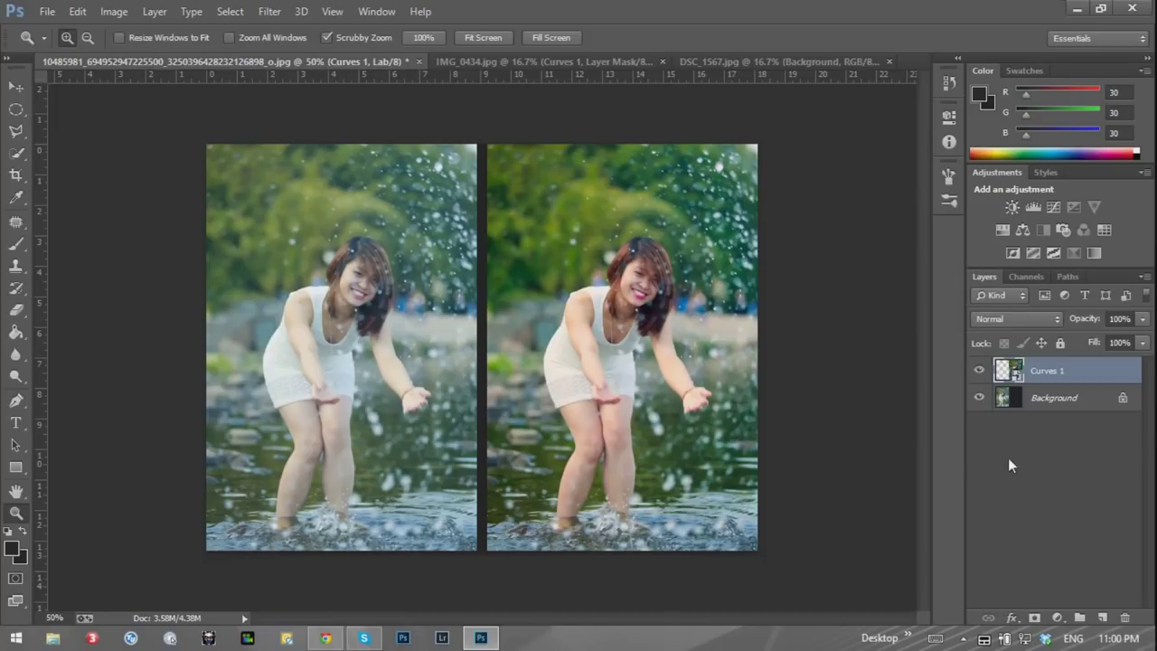
left_click(1057, 617)
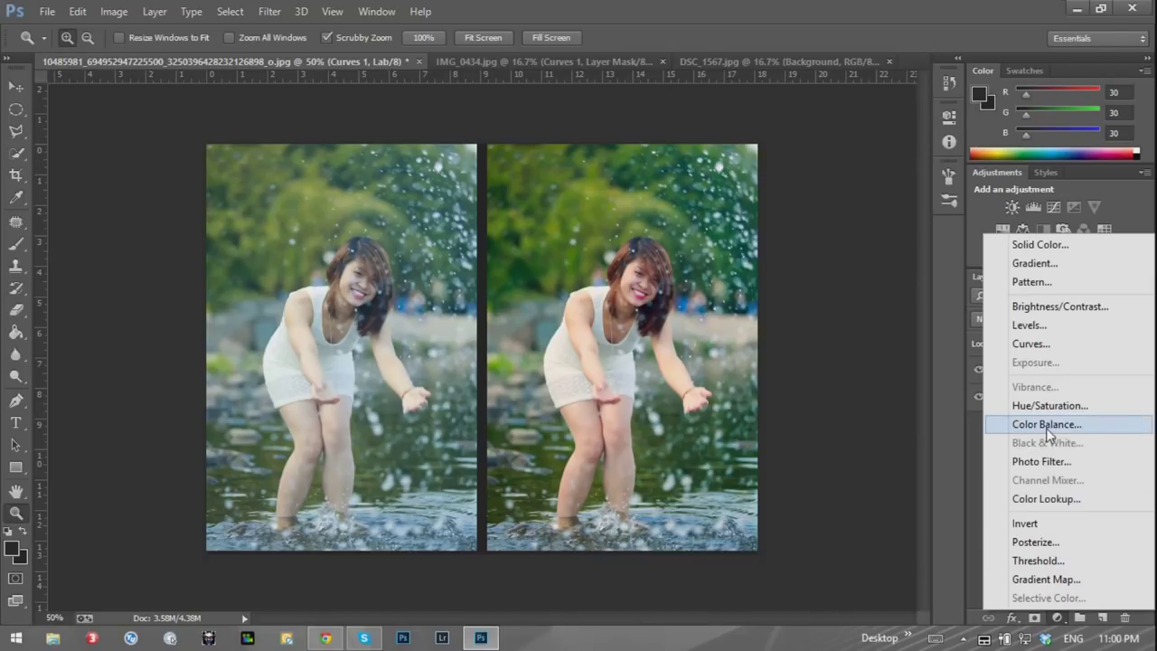
left_click(962, 441)
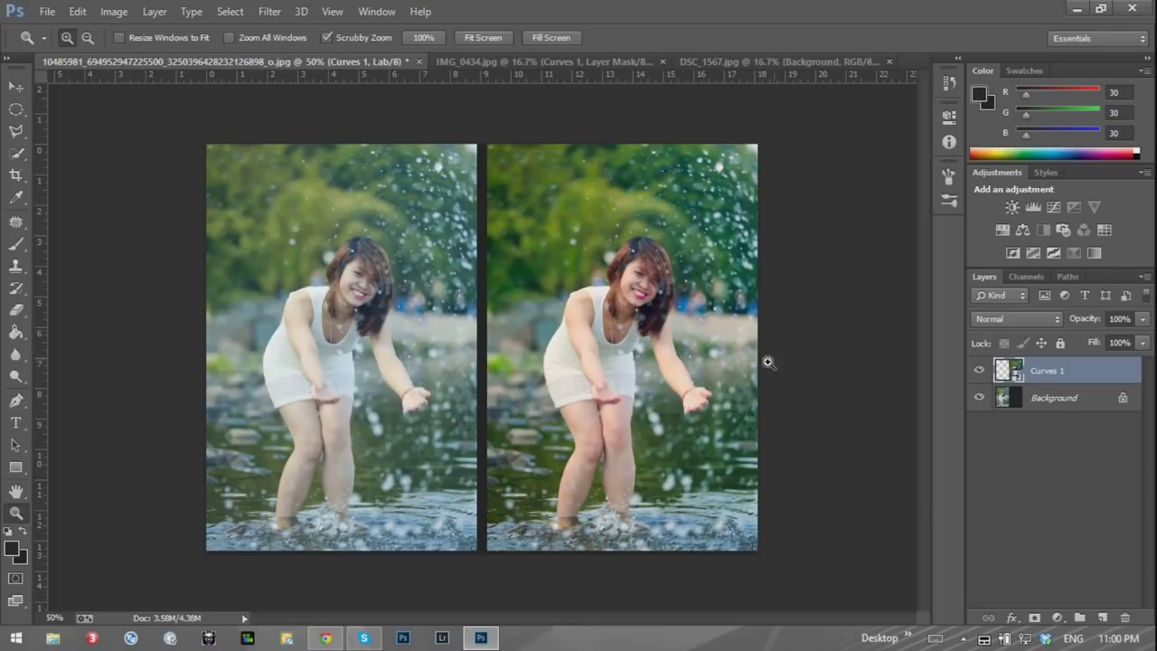
Step back through the history to remove the Curves 1 grading layer
key("Delete")
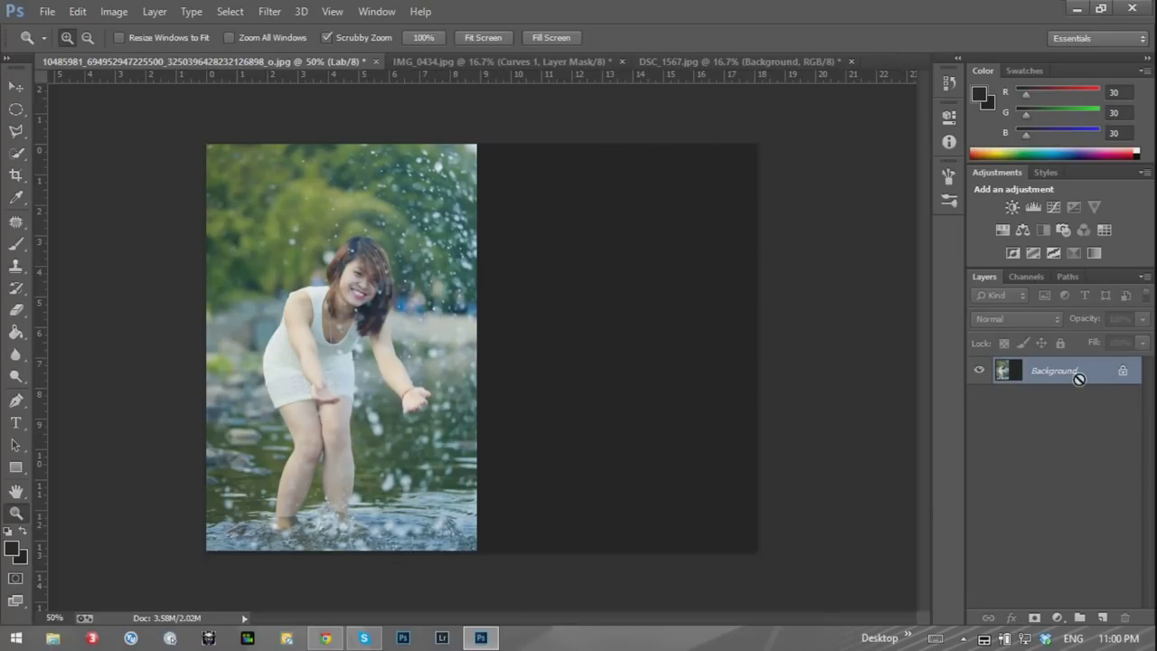
key("ctrl+alt+z")
key("ctrl+alt+z")
key("ctrl+alt+z")
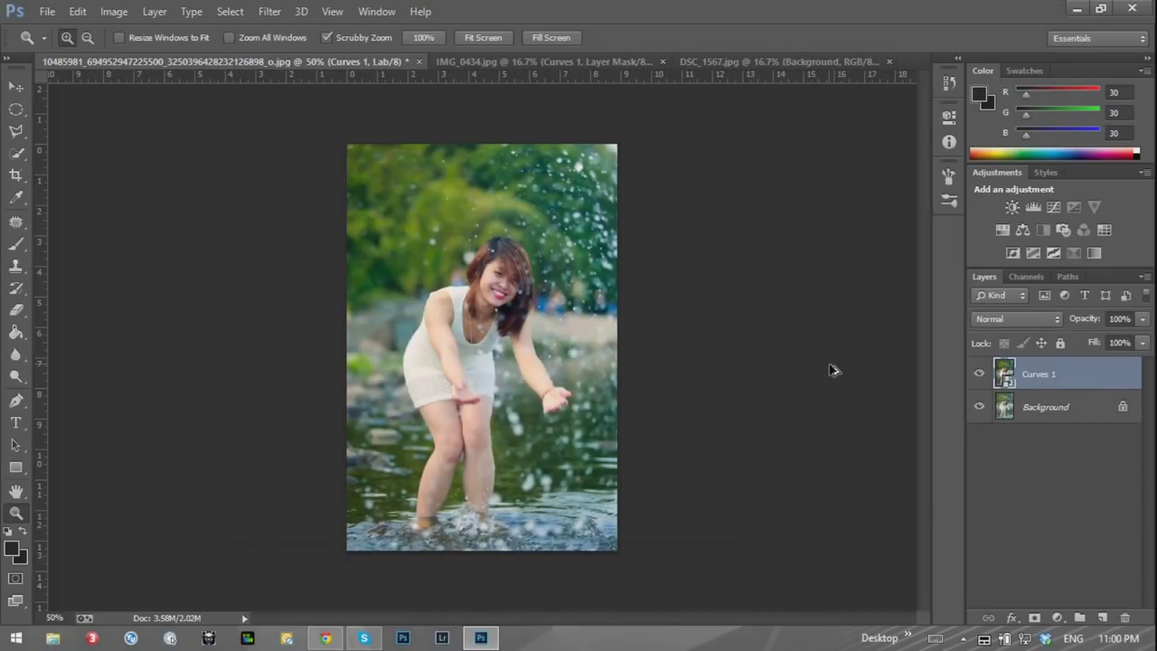
left_click(978, 373)
left_click(979, 373)
key("Delete")
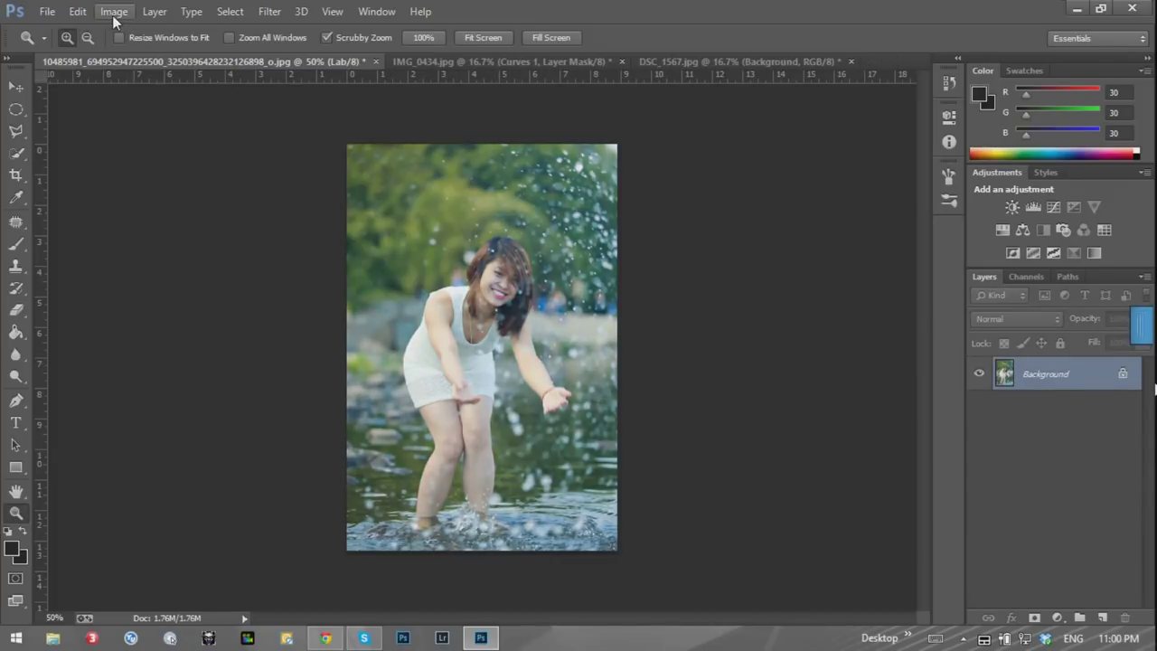
Convert the photo to RGB Color and check it at 100% before returning to 50%
left_click(115, 12)
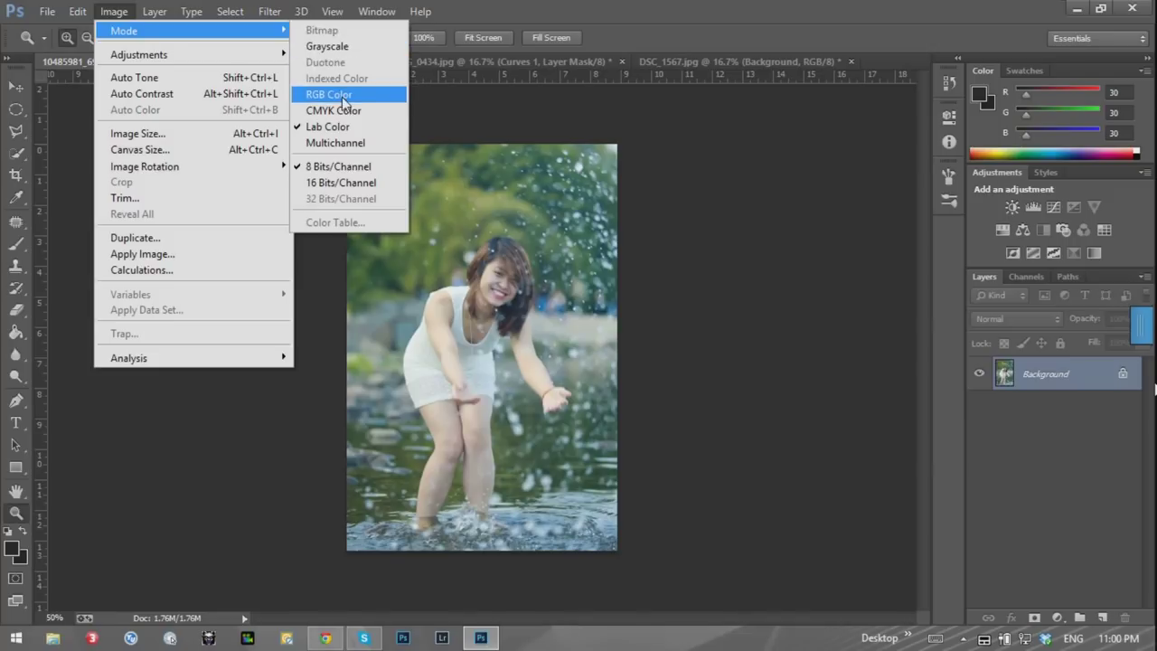
left_click(335, 94)
left_click(523, 320)
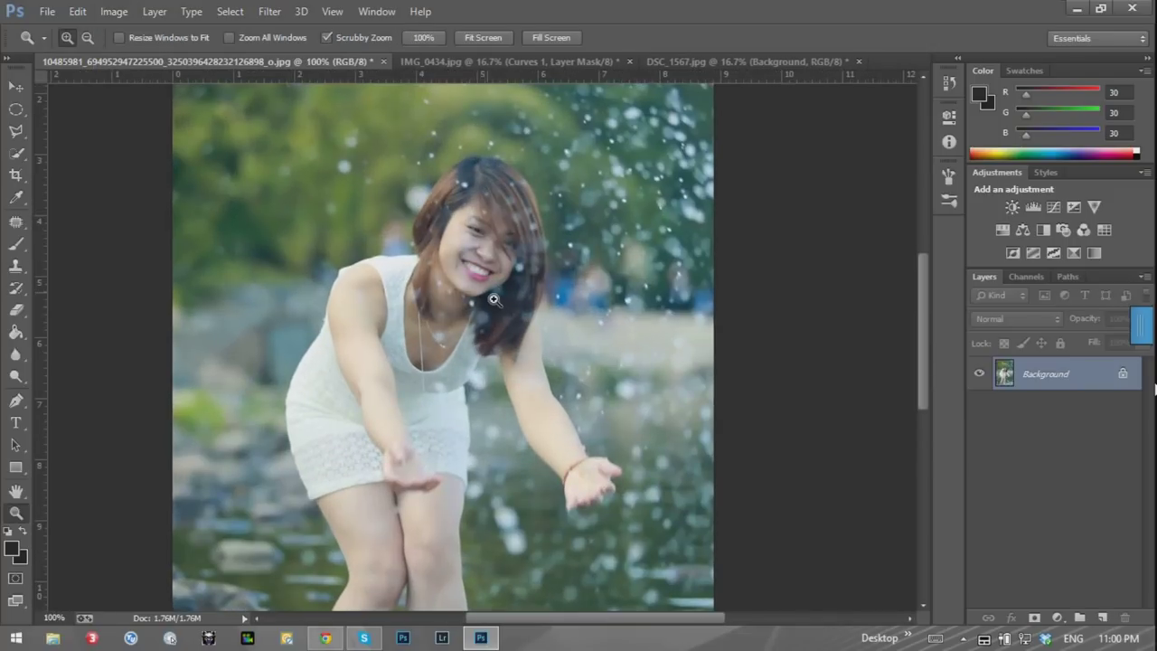
right_click(489, 296)
left_click(520, 307)
left_click(518, 312, "alt")
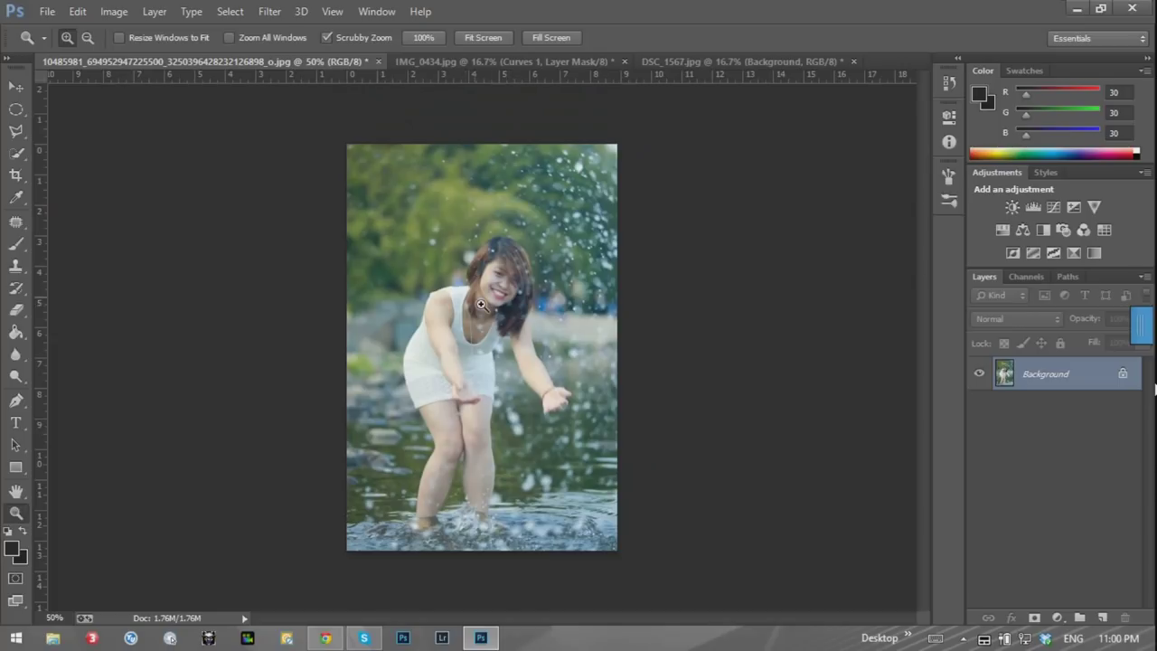
Convert the photo back to Lab Color and show its Lightness, a and b channels
left_click(114, 10)
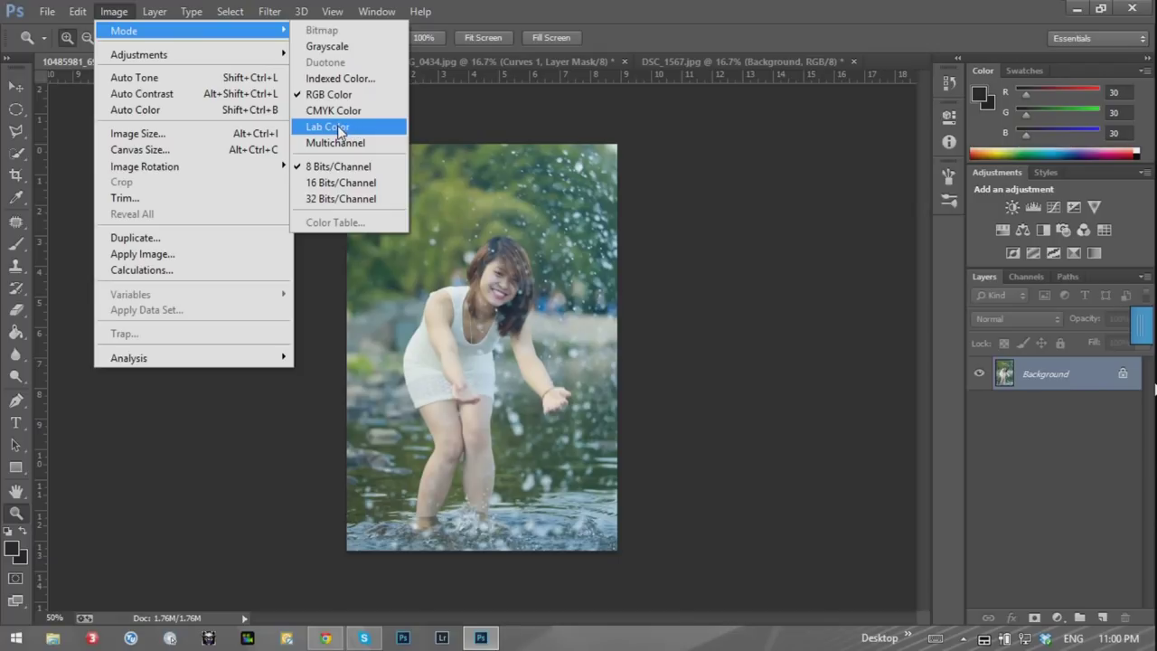
left_click(338, 125)
left_click(114, 11)
mouse_move(124, 30)
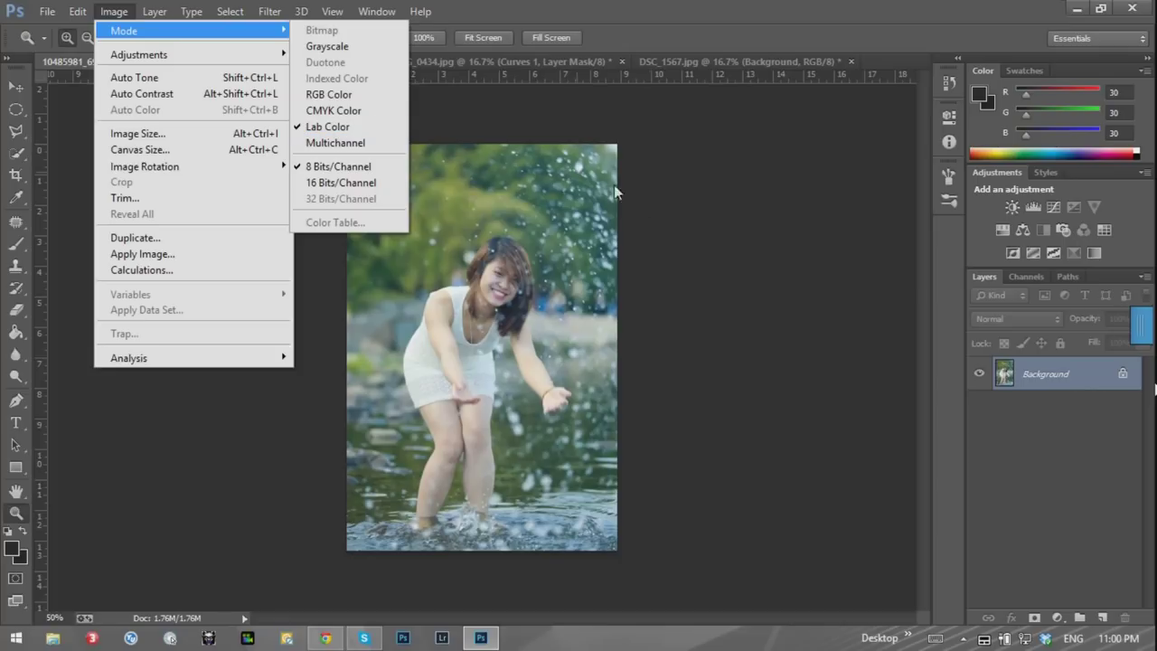
left_click(692, 250)
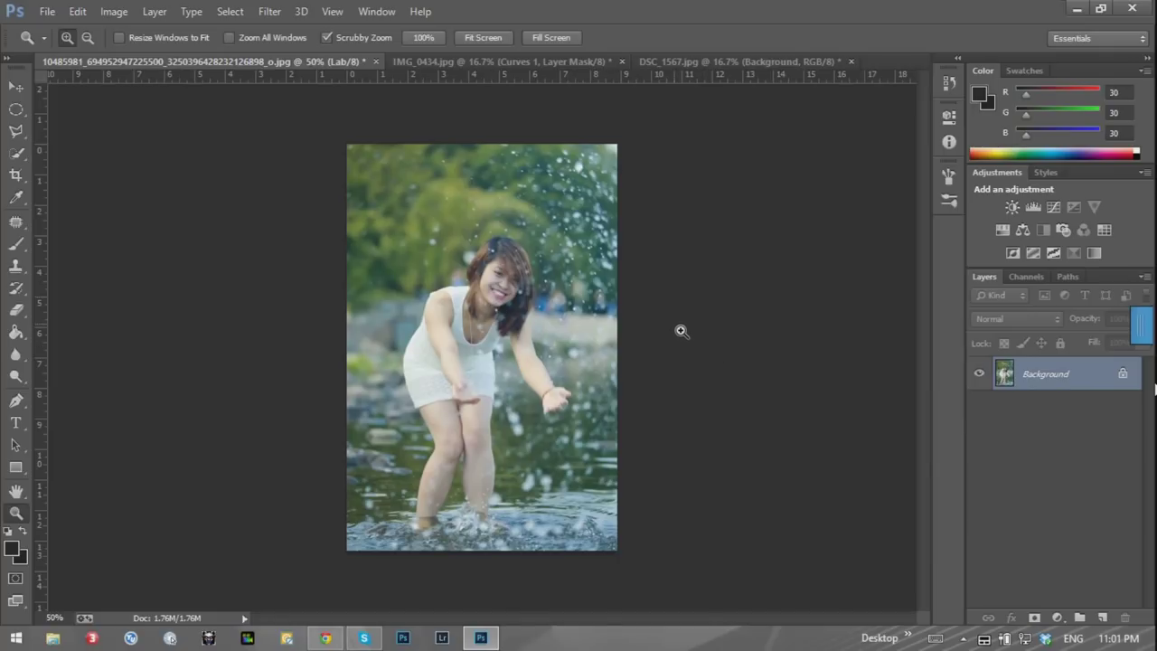
left_click(1028, 275)
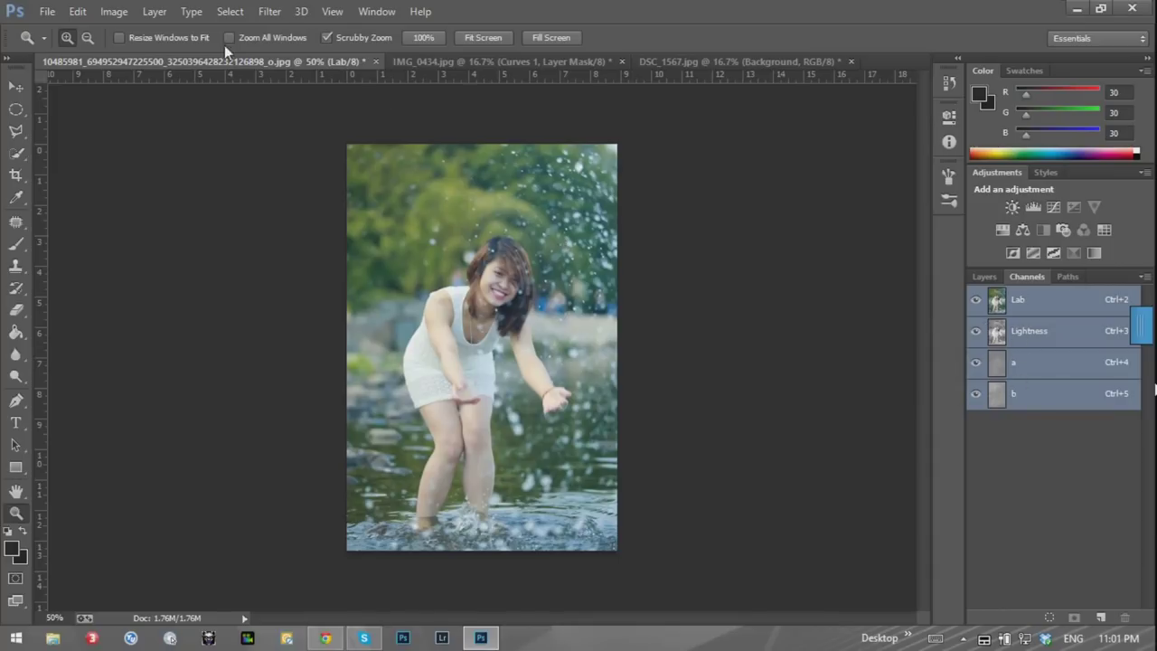
Convert to RGB Color and view the Red, Green and Blue channels individually
left_click(113, 11)
mouse_move(123, 31)
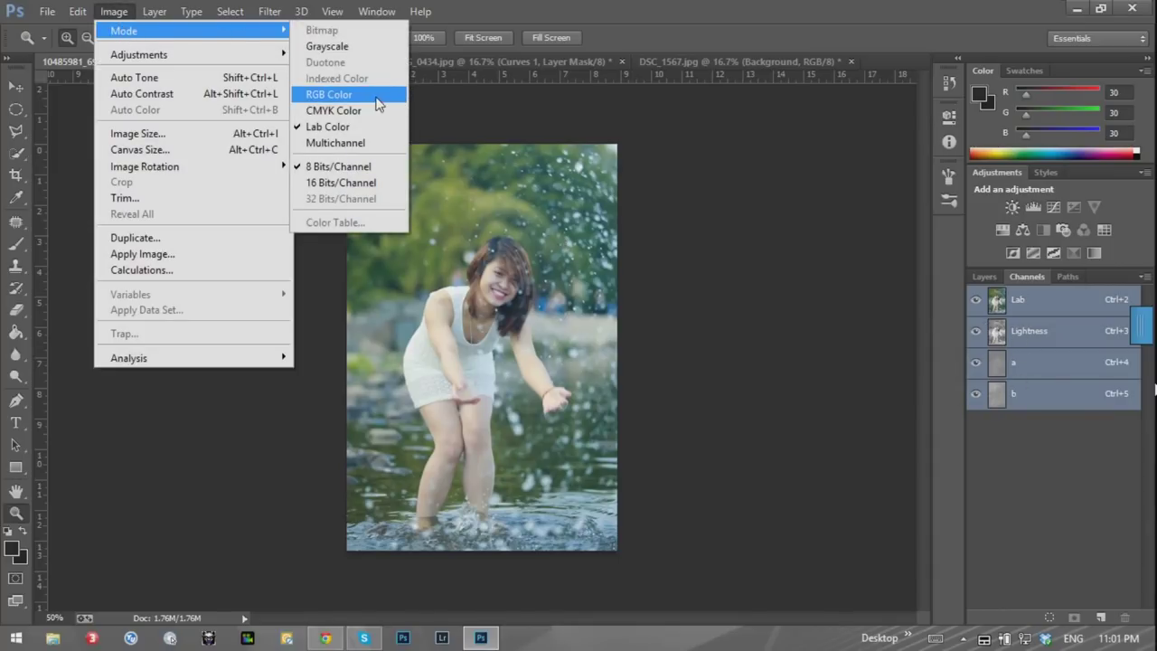
left_click(329, 94)
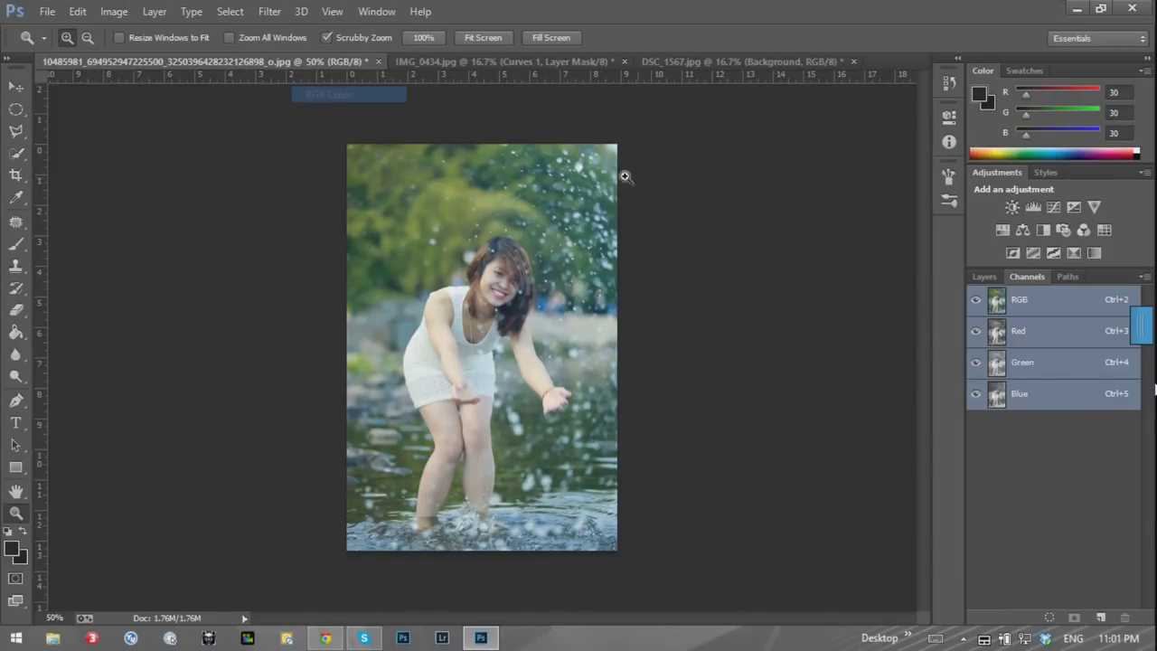
left_click(1063, 341)
left_click(1061, 373)
left_click(1055, 399)
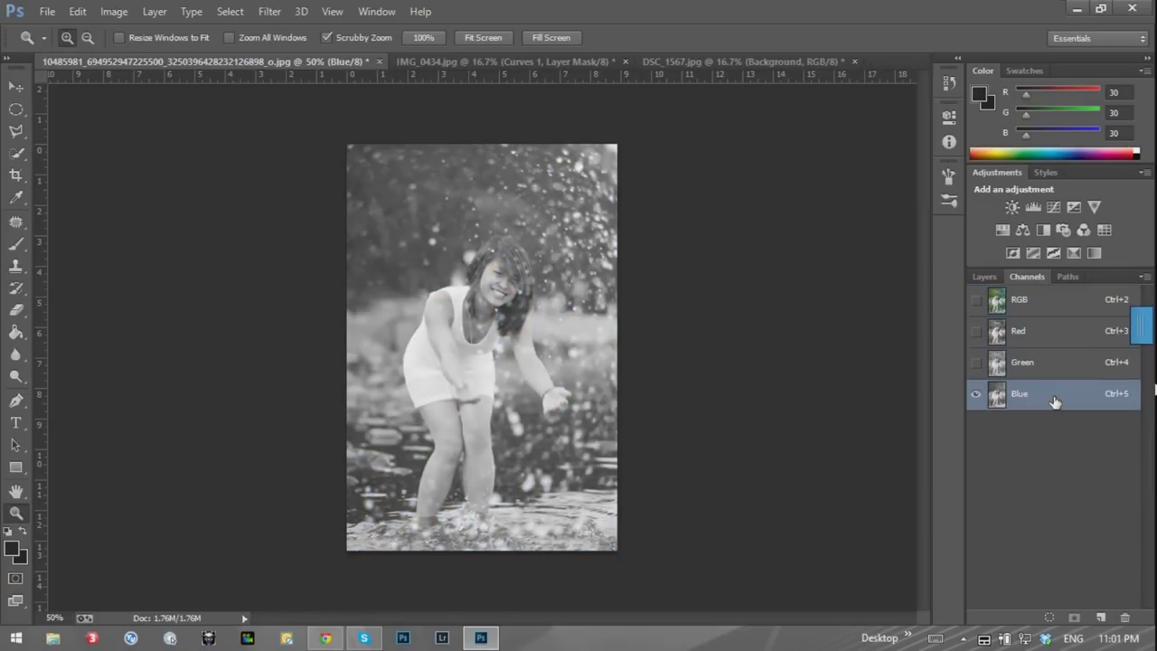
left_click(1054, 340)
left_click(1055, 314)
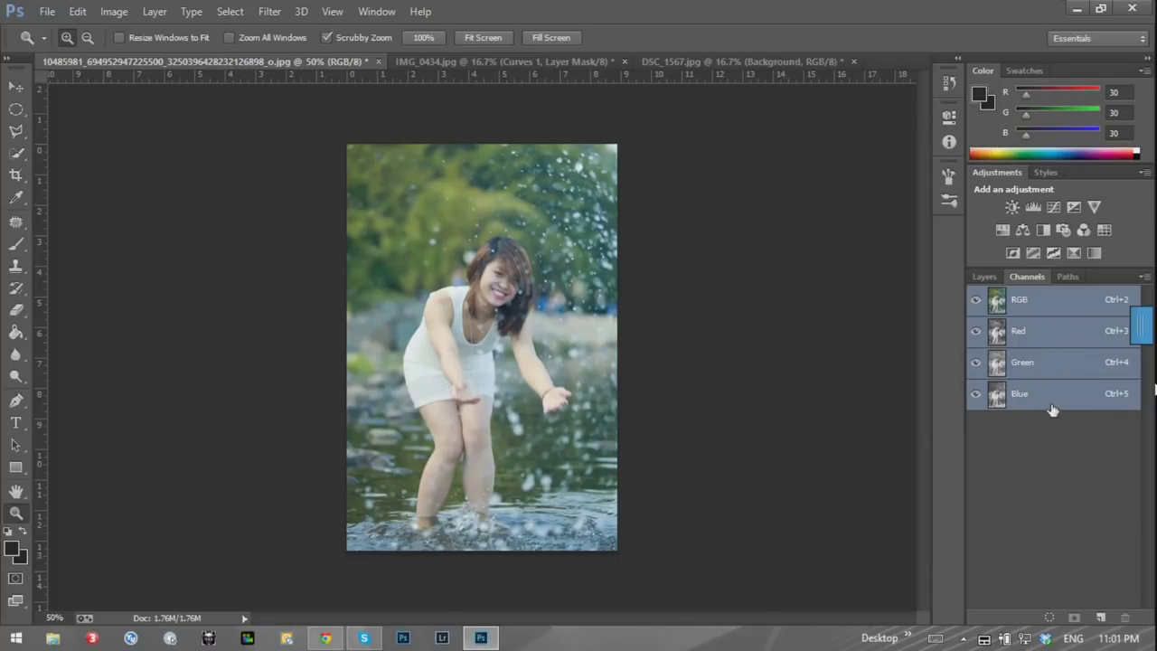
Convert back to Lab Color, view the Lightness channel, then return to the Layers list
left_click(108, 18)
left_click(763, 228)
left_click(116, 13)
mouse_move(124, 30)
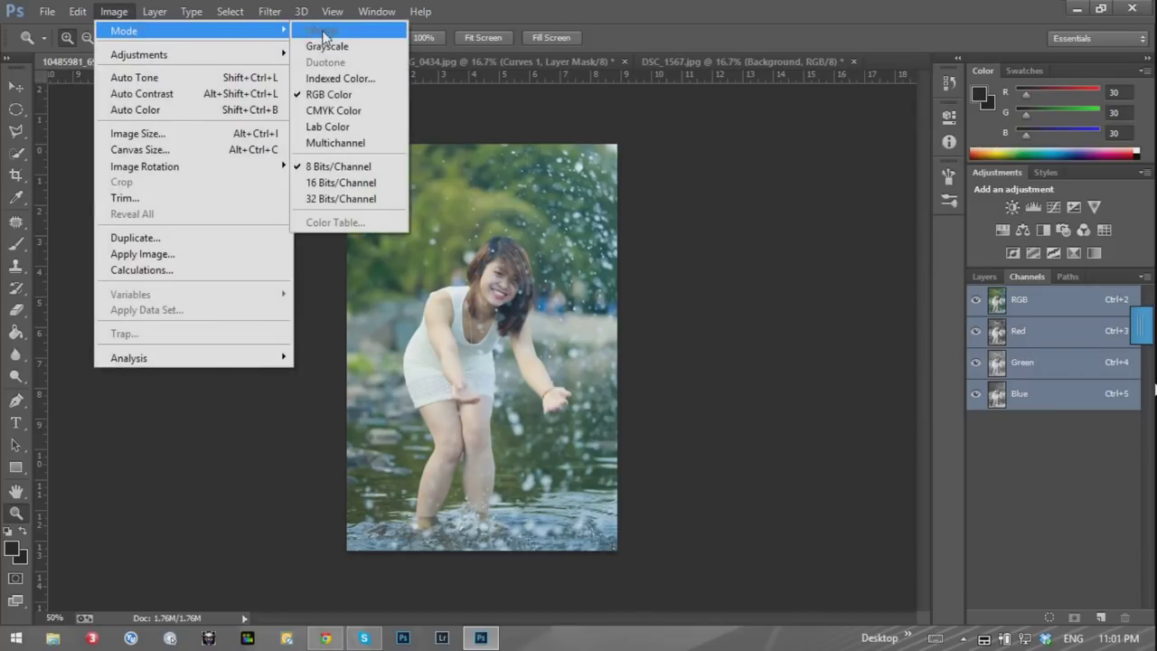
left_click(327, 126)
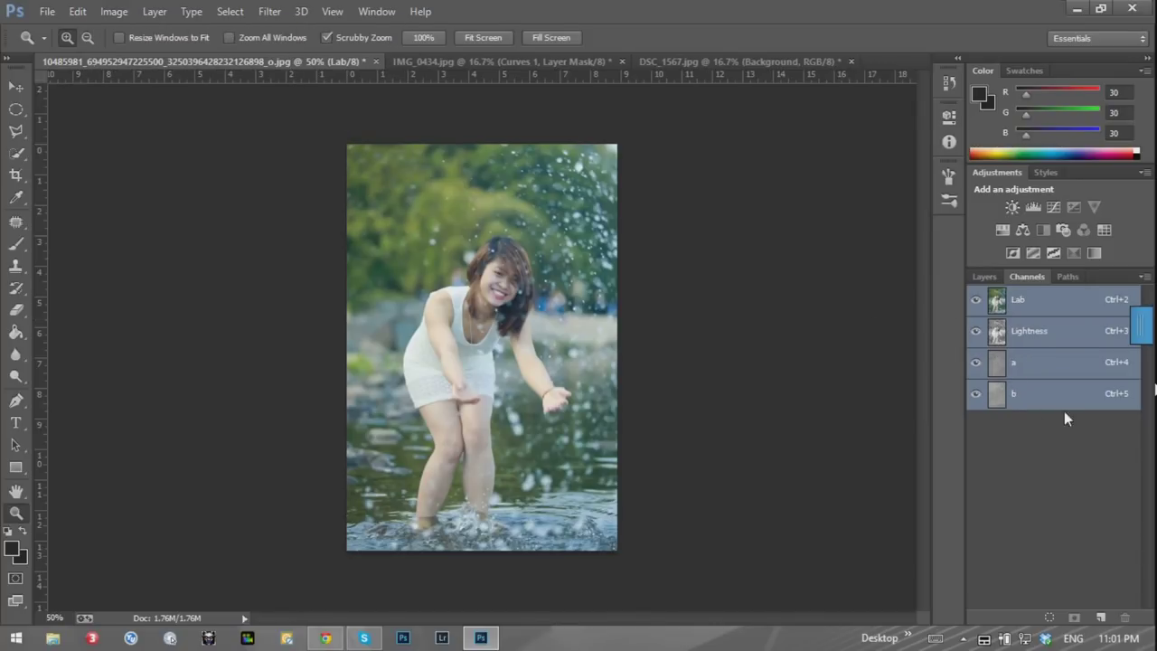
left_click(1059, 347)
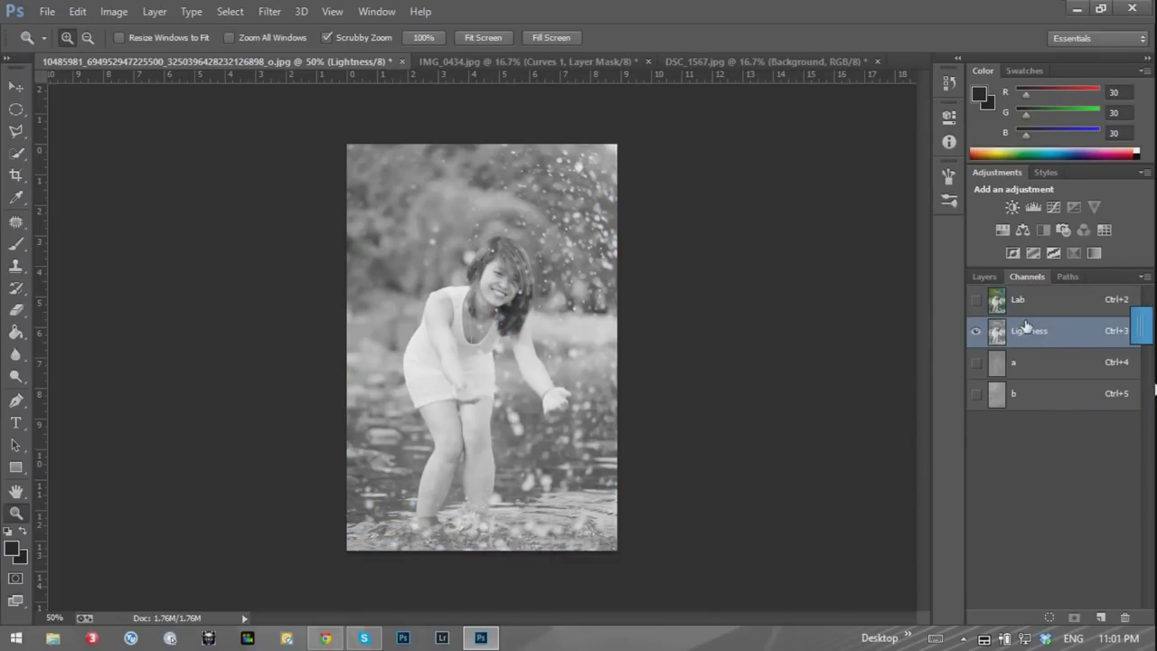
left_click(1067, 303)
left_click(981, 278)
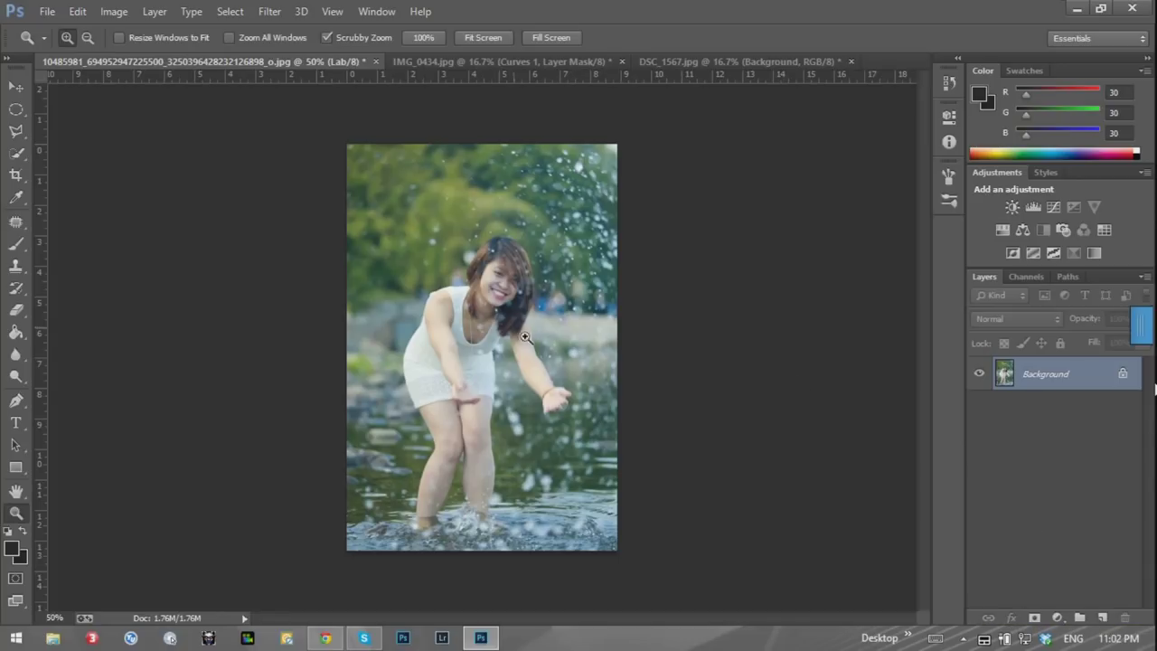
Add a Curves layer, apply Auto on the Lightness channel, and nudge its black point slightly right
left_click(1057, 617)
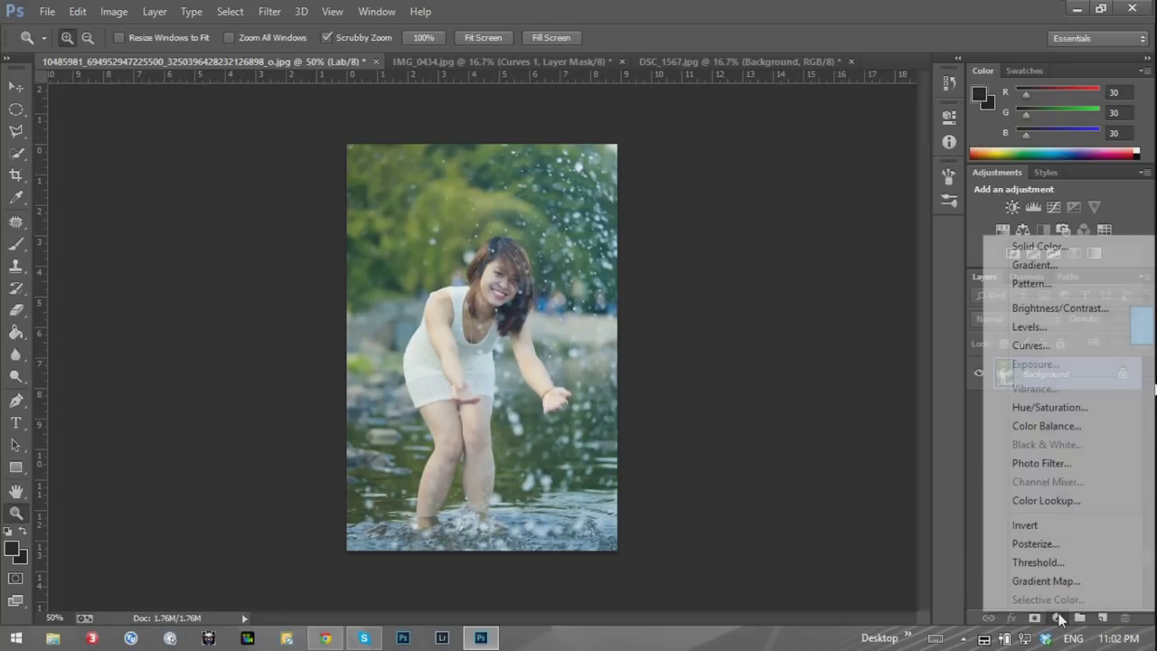
left_click(1062, 348)
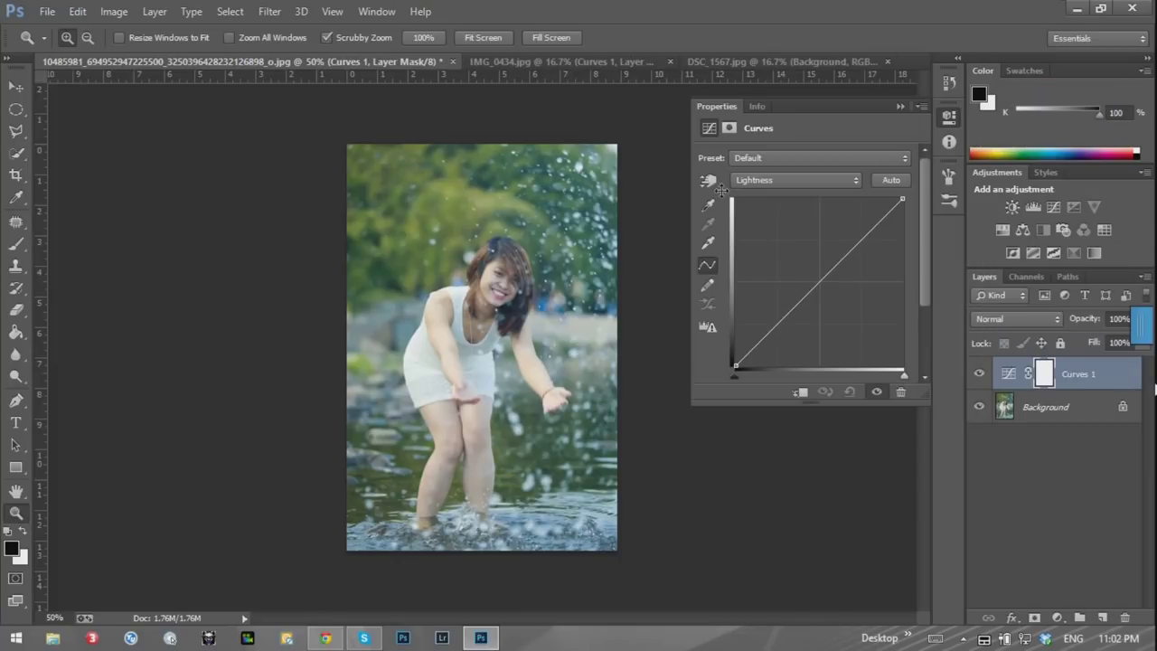
left_click(793, 184)
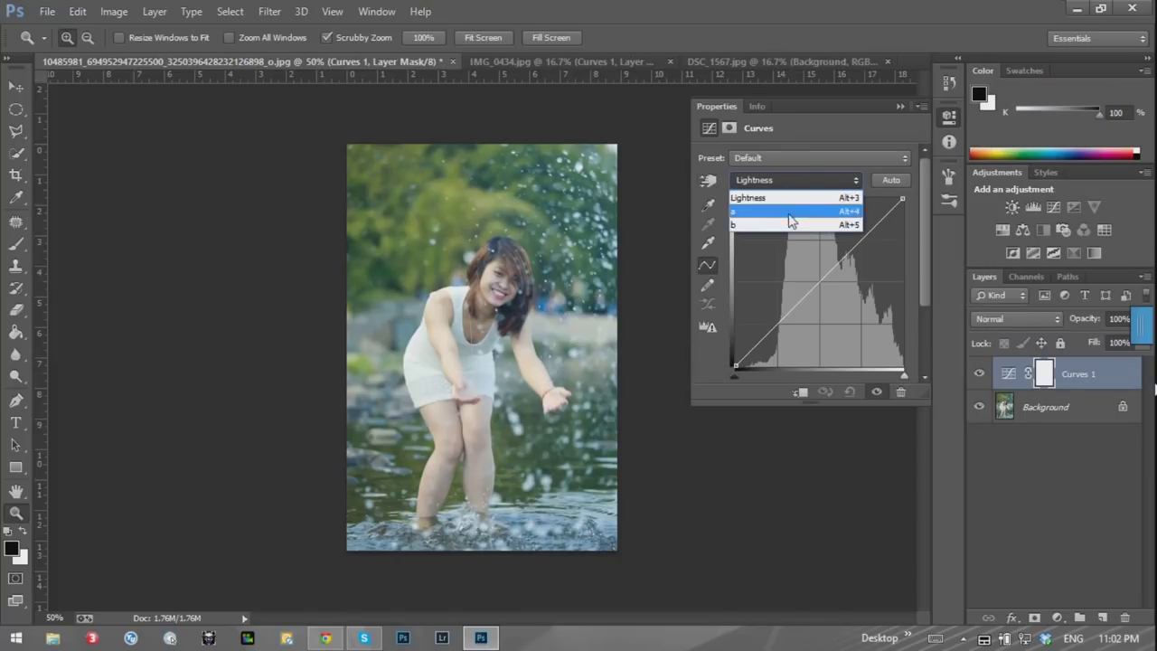
left_click(753, 180)
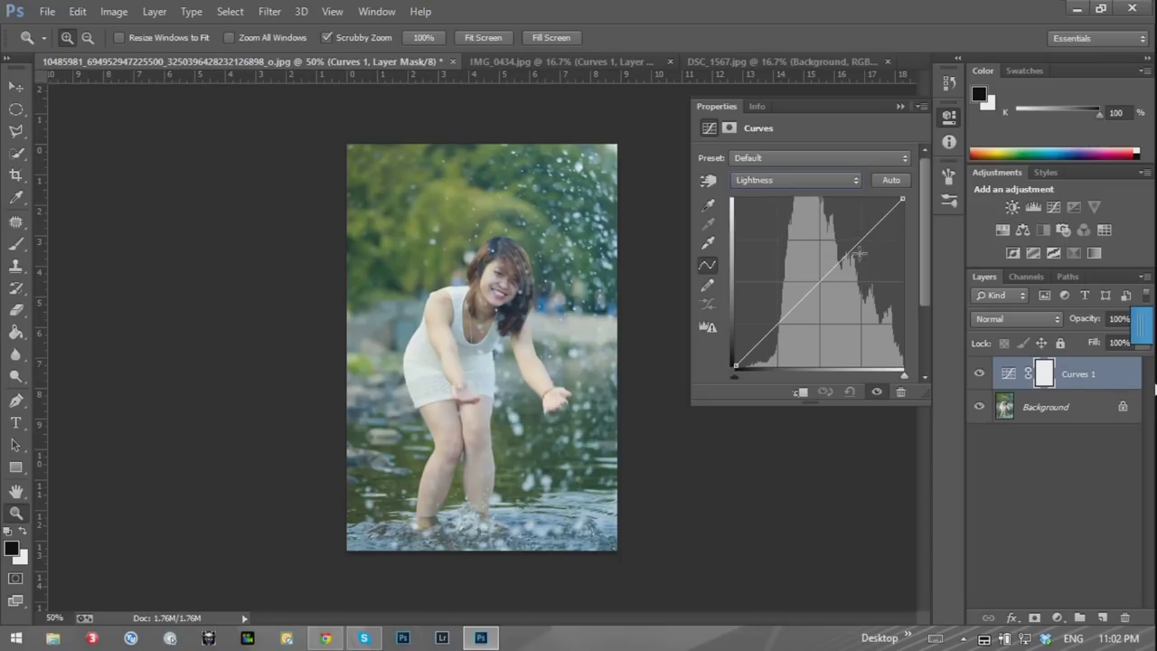
left_click_drag(876, 236, 870, 224)
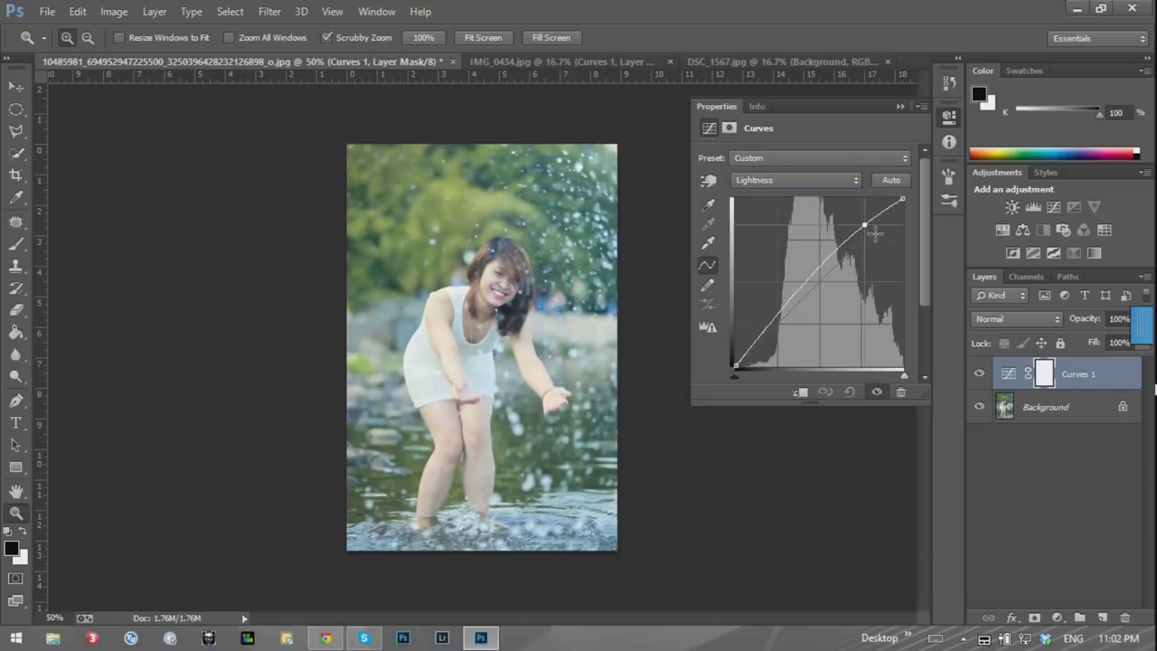
left_click_drag(875, 225, 882, 457)
left_click(893, 180)
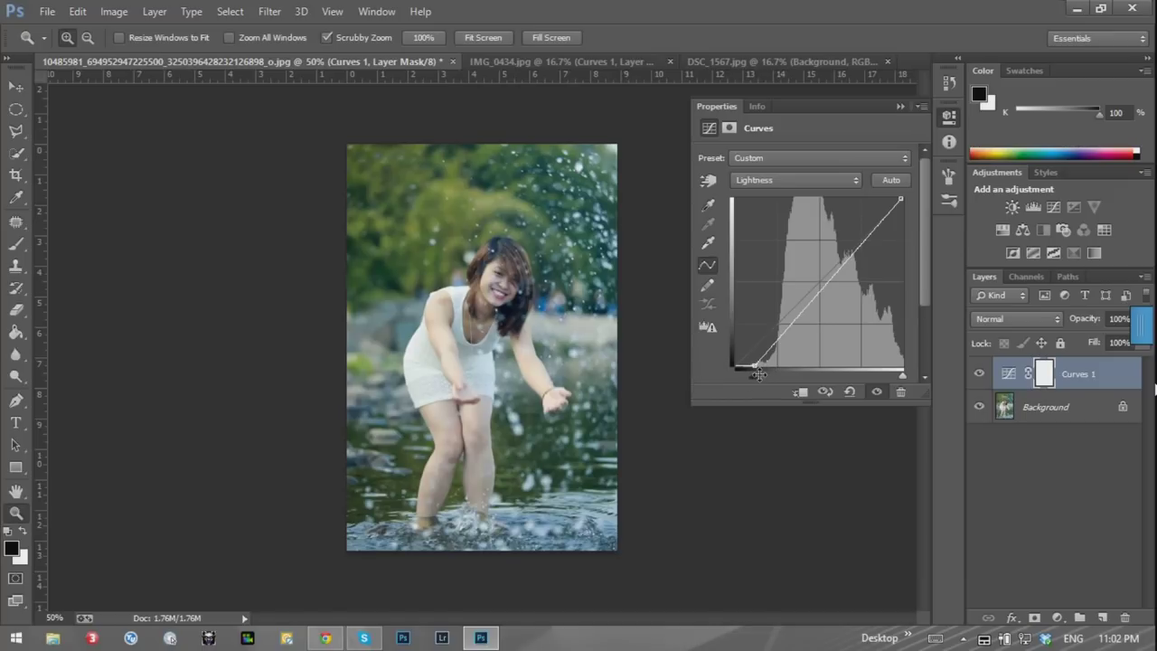
left_click_drag(758, 372, 755, 372)
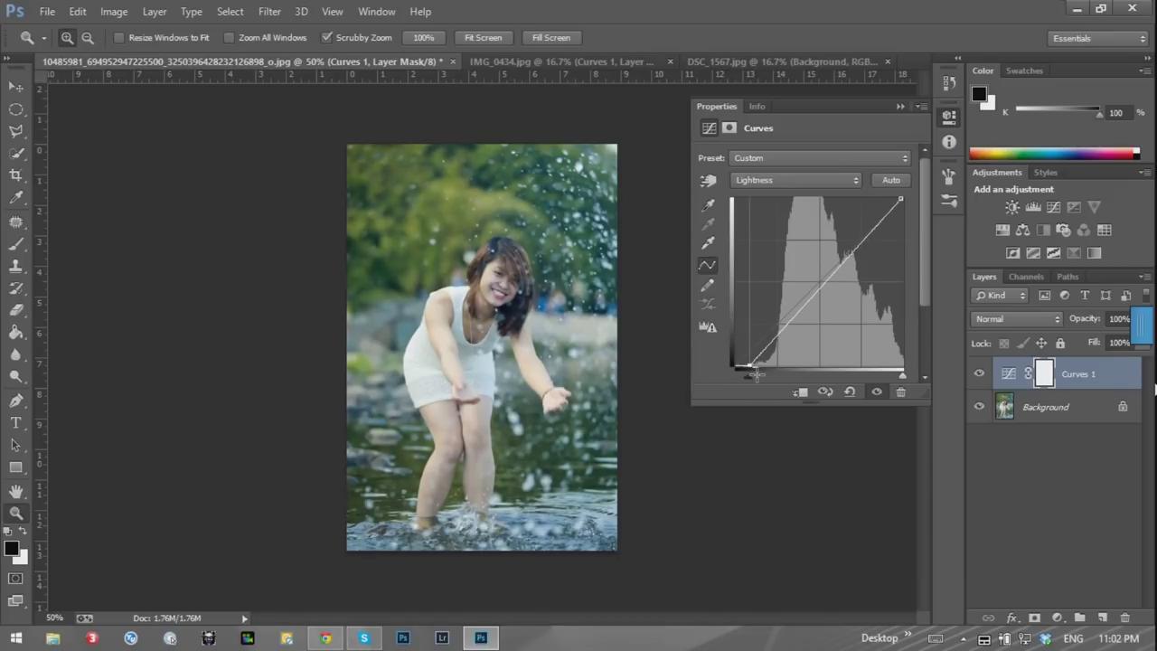
left_click_drag(755, 373, 755, 375)
Switch Curves to the a channel and pull its black and white points inward equally
left_click(791, 180)
left_click(783, 208)
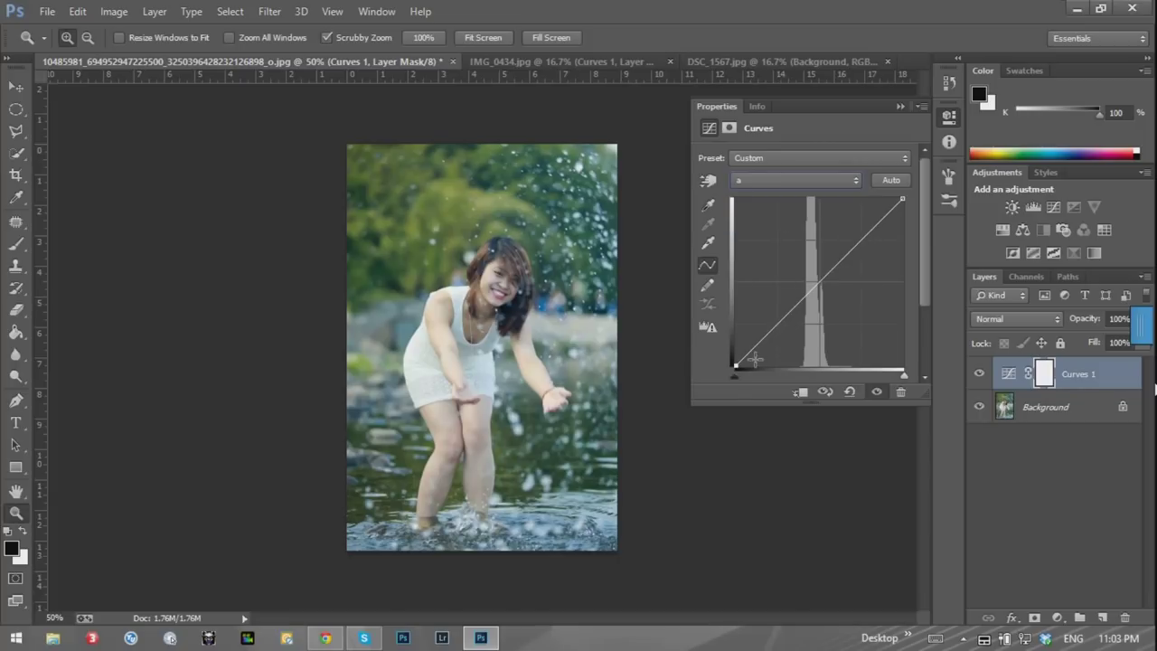
mouse_move(735, 369)
left_mouse_down()
mouse_move(771, 368)
mouse_move(775, 386)
left_mouse_up()
left_click_drag(905, 206, 881, 204)
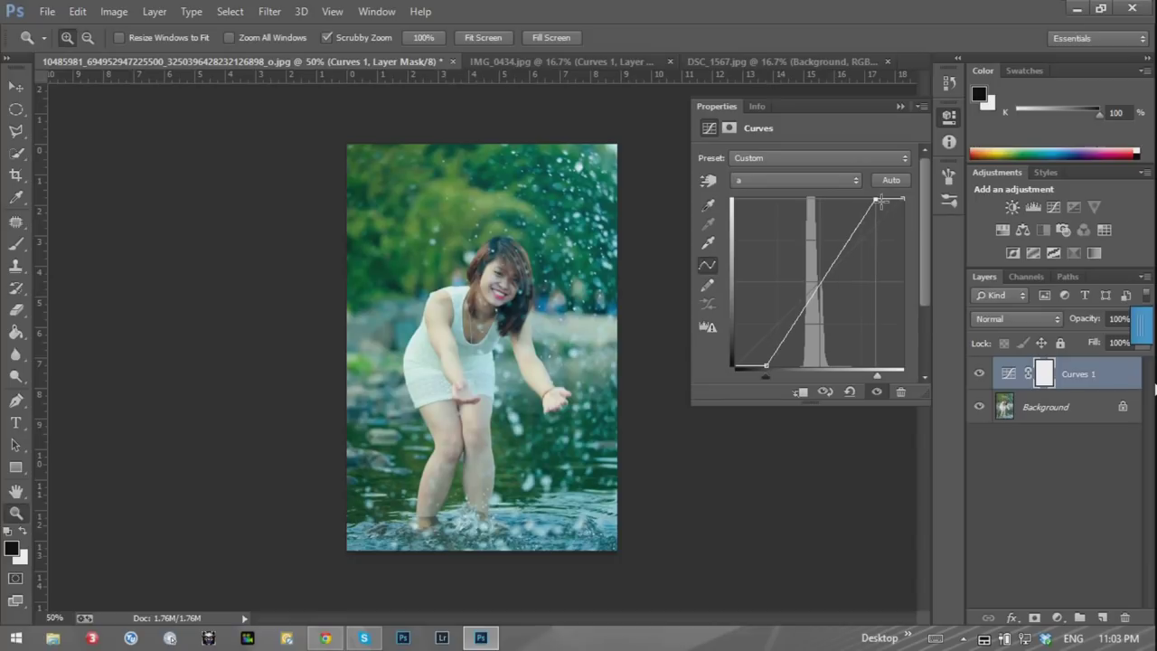
left_click_drag(881, 203, 902, 199)
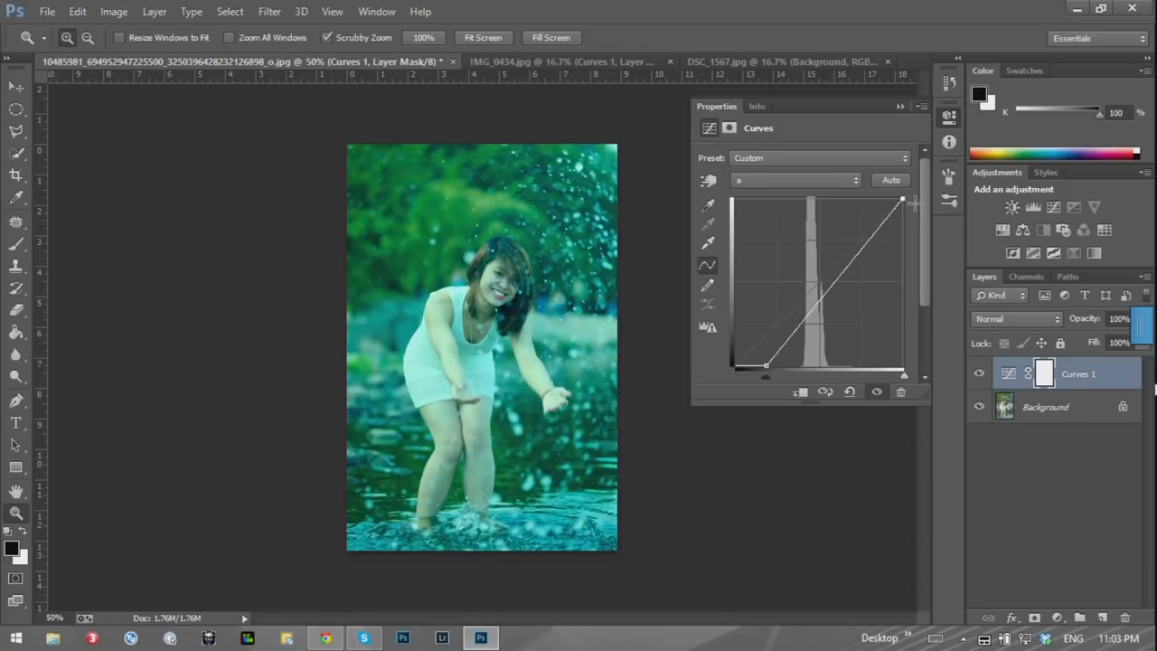
left_click_drag(766, 366, 735, 366)
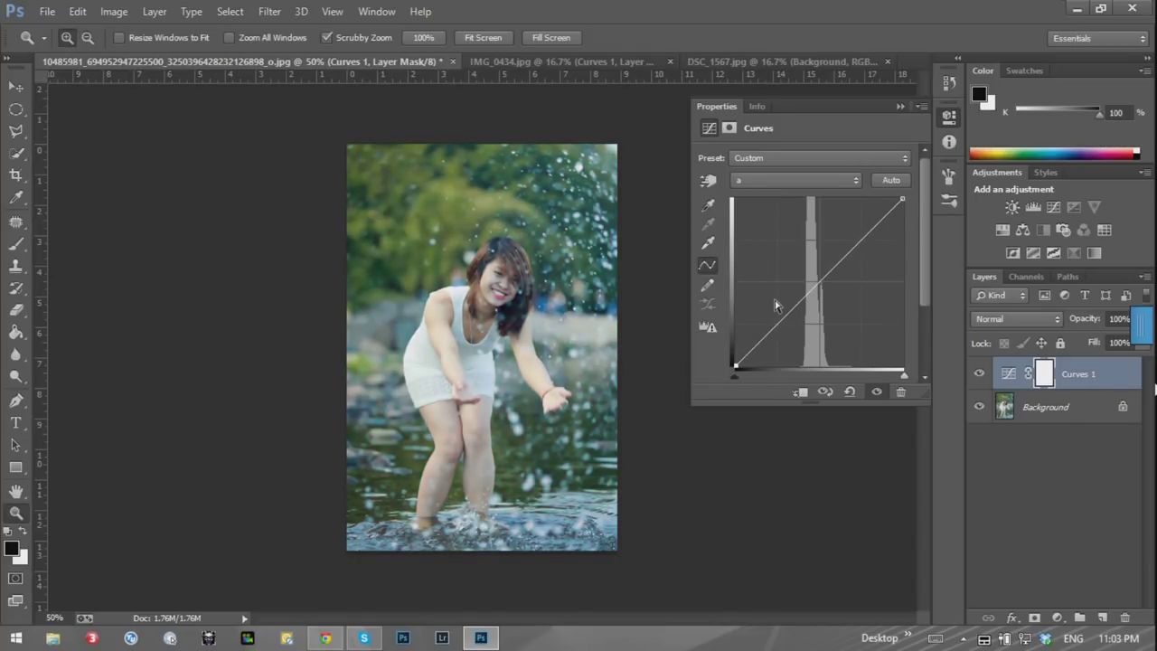
left_click_drag(735, 366, 765, 387)
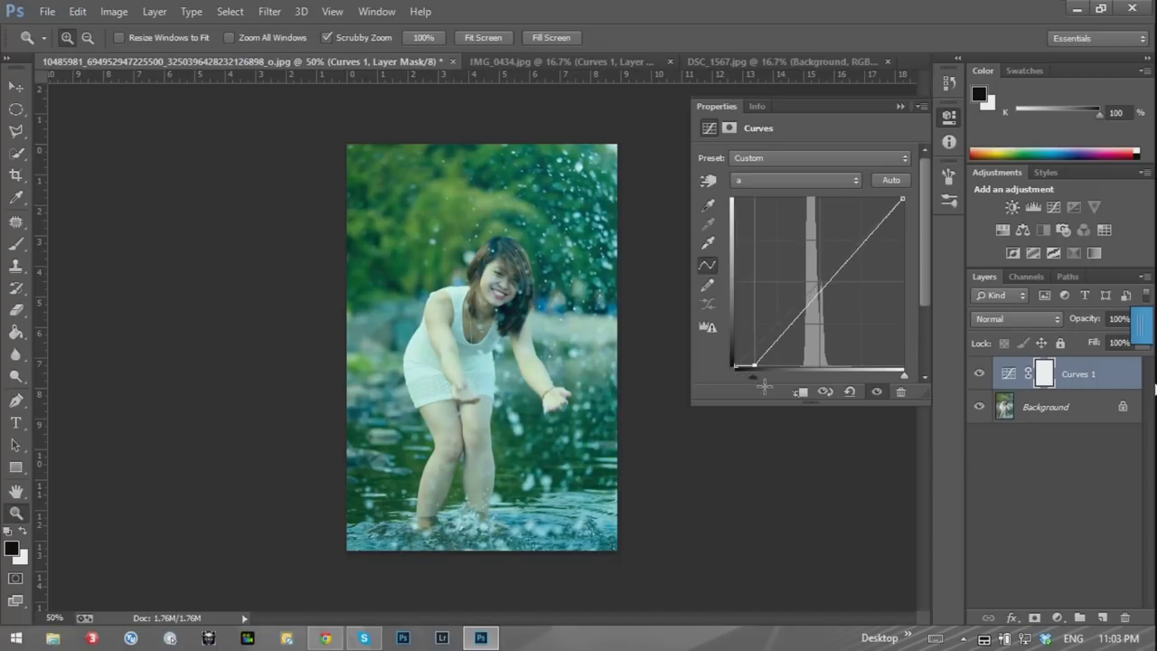
left_click_drag(902, 200, 891, 206)
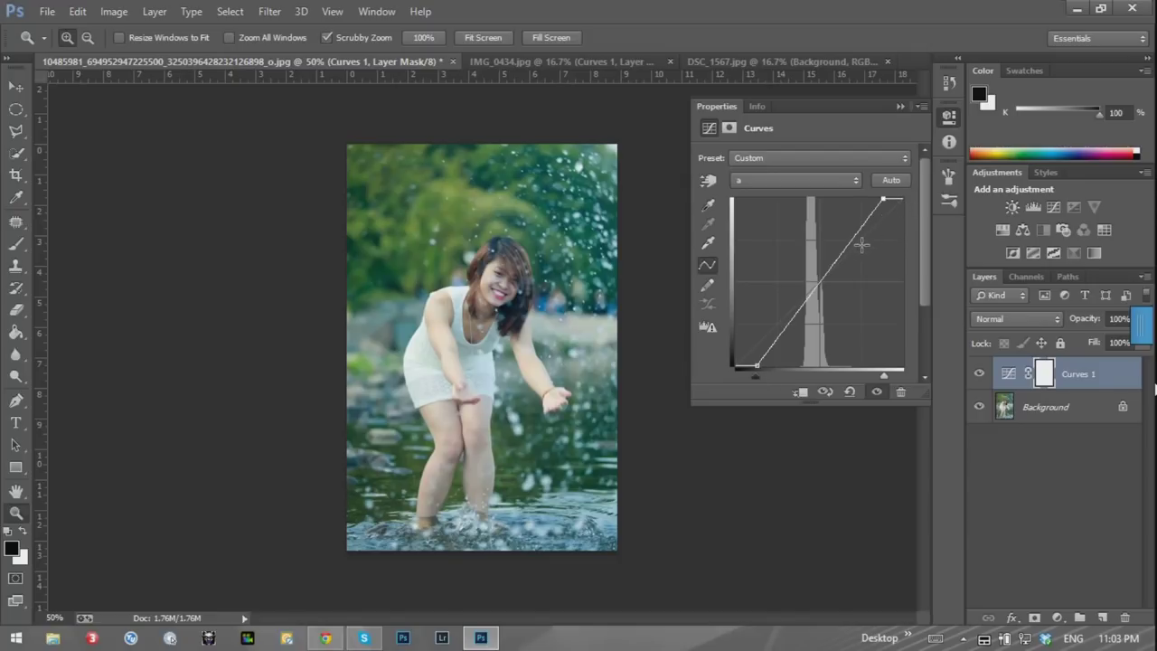
left_click_drag(758, 374, 766, 375)
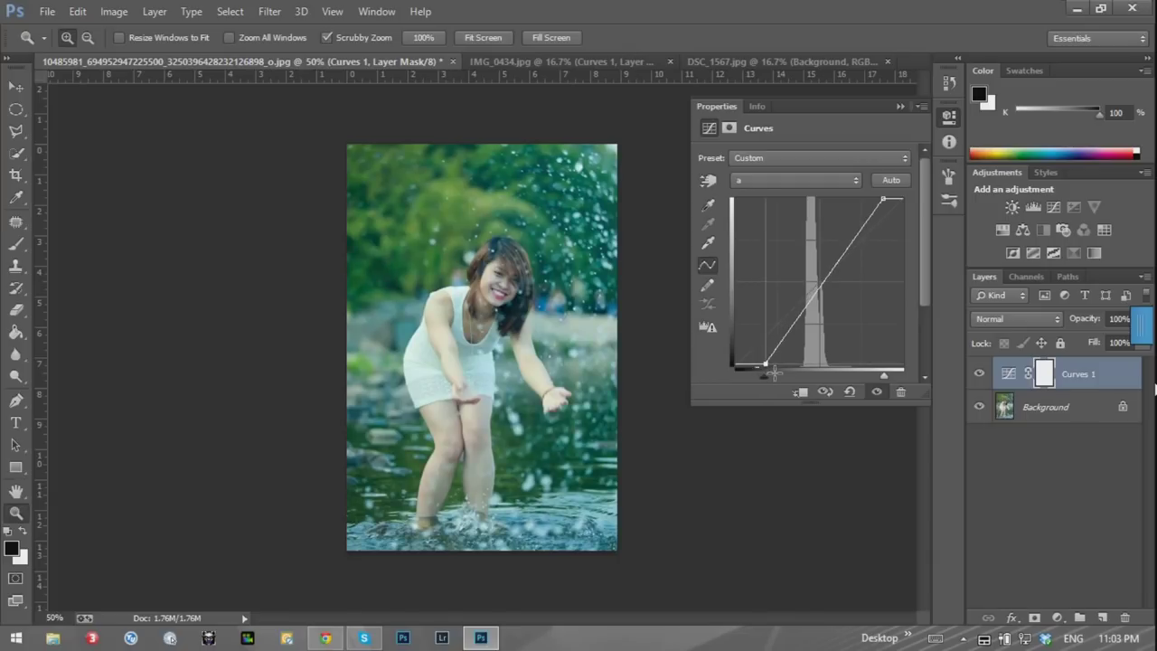
left_click_drag(767, 374, 757, 380)
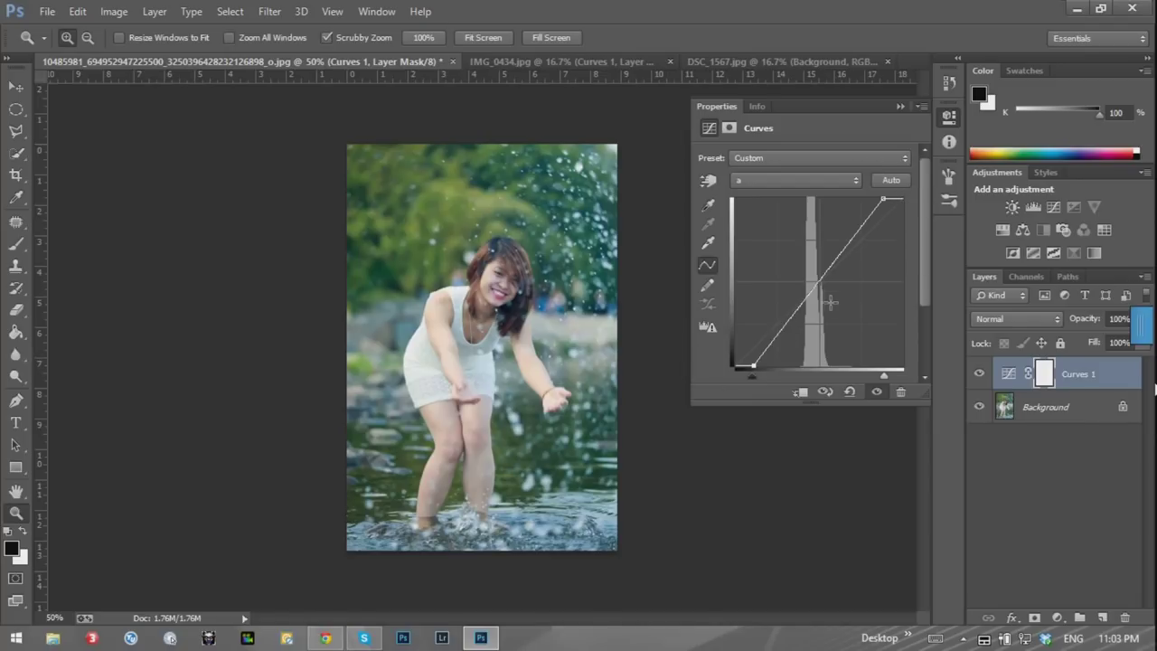
Add two midpoint control points to shape the a curve into an S-curve
left_click_drag(826, 290, 835, 498)
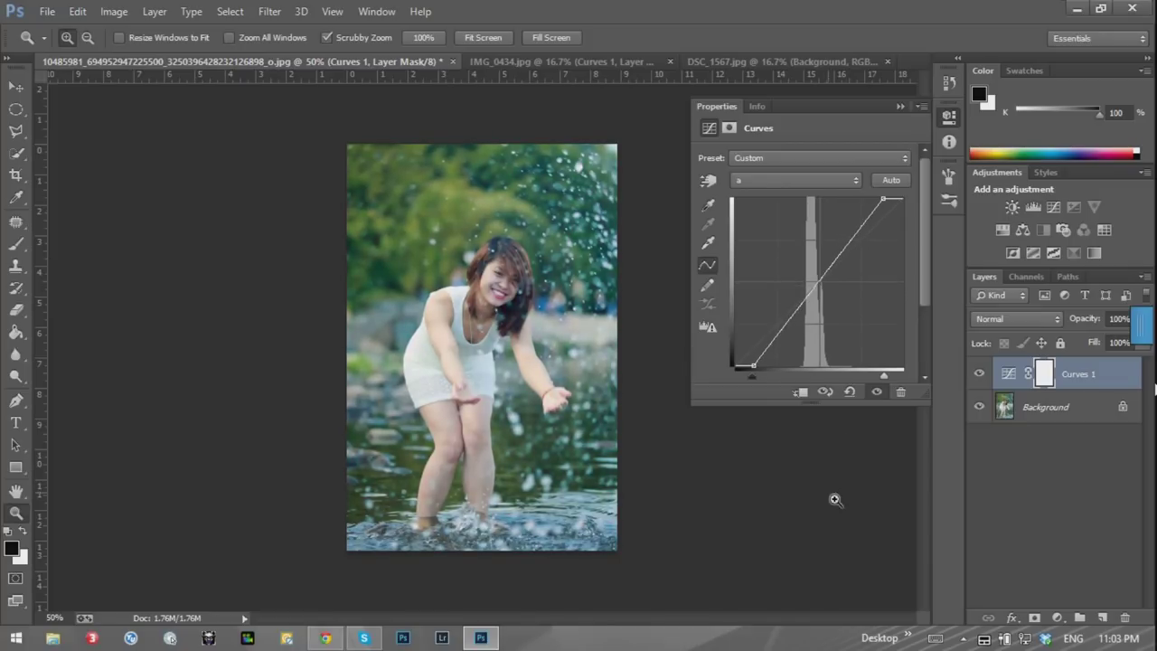
left_click(793, 330)
left_click_drag(858, 244, 856, 245)
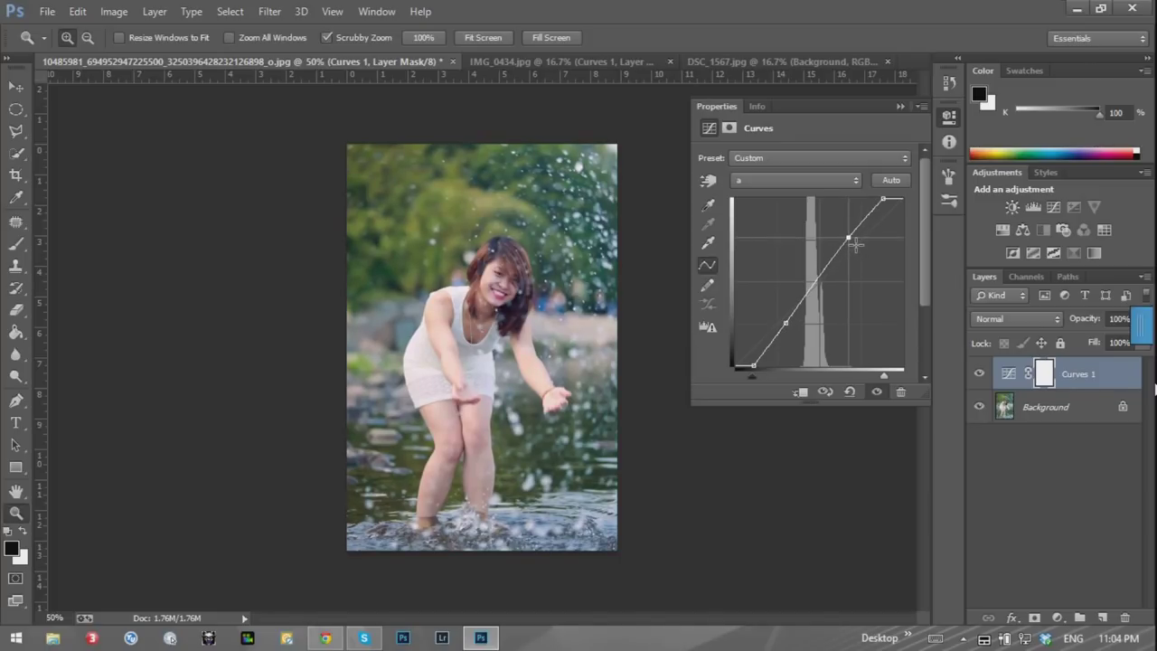
left_click_drag(792, 330, 800, 334)
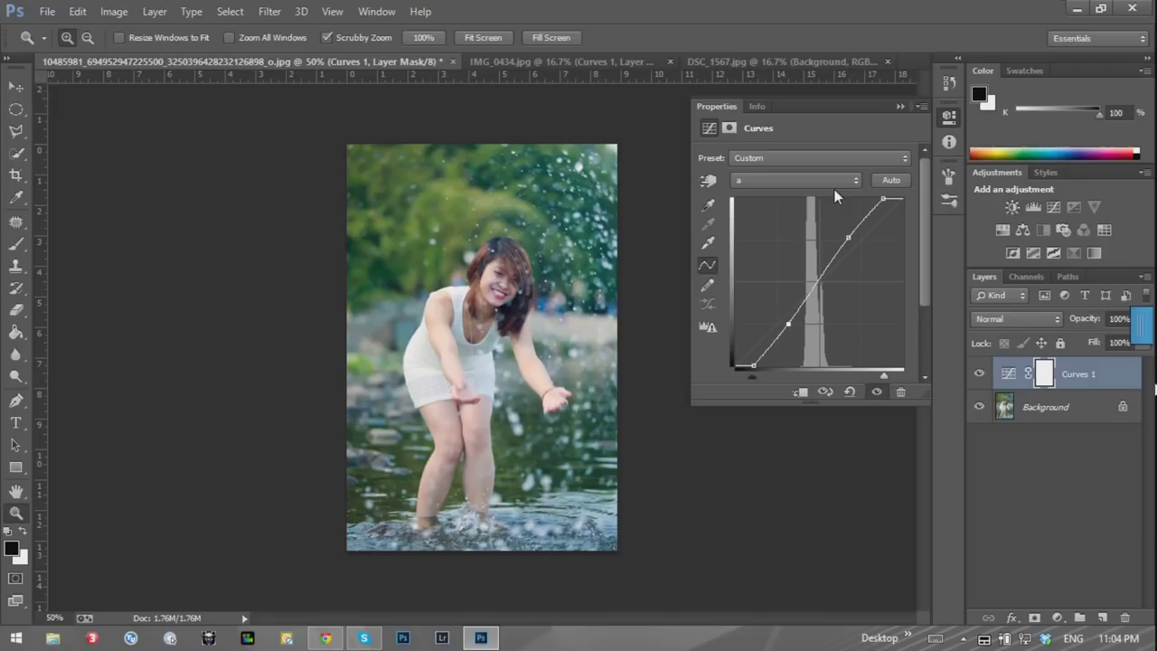
On the b channel, pull black and white points inward, add S-curve midpoints, and close Properties
left_click(791, 179)
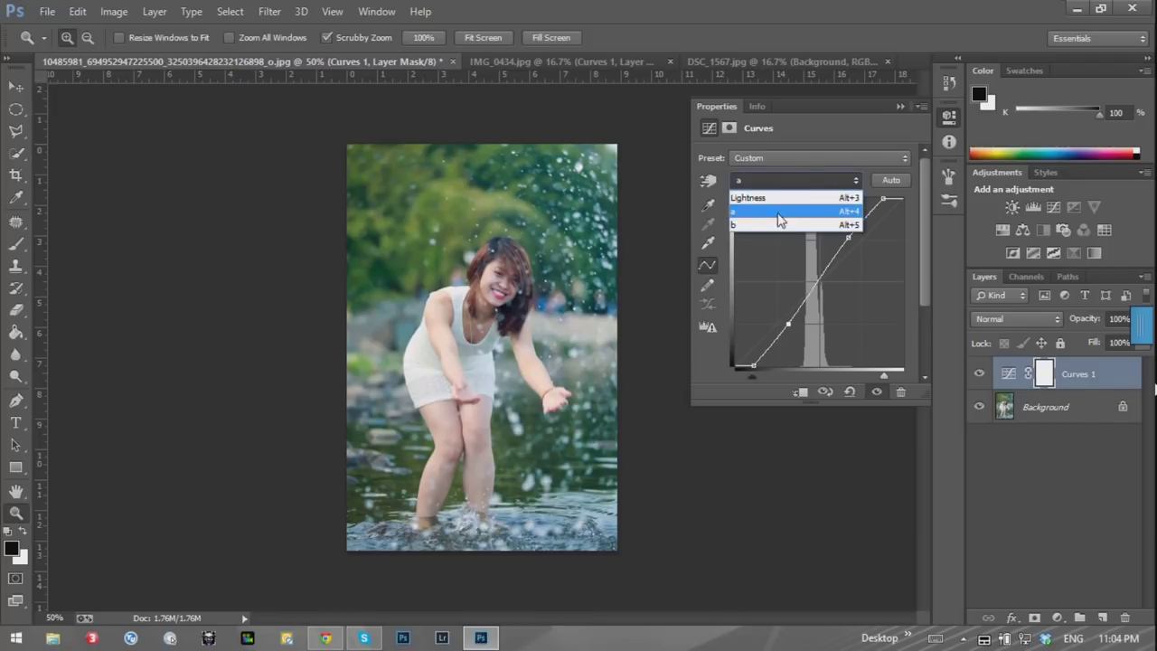
left_click(774, 220)
left_click_drag(736, 375, 760, 380)
left_click_drag(910, 207, 895, 206)
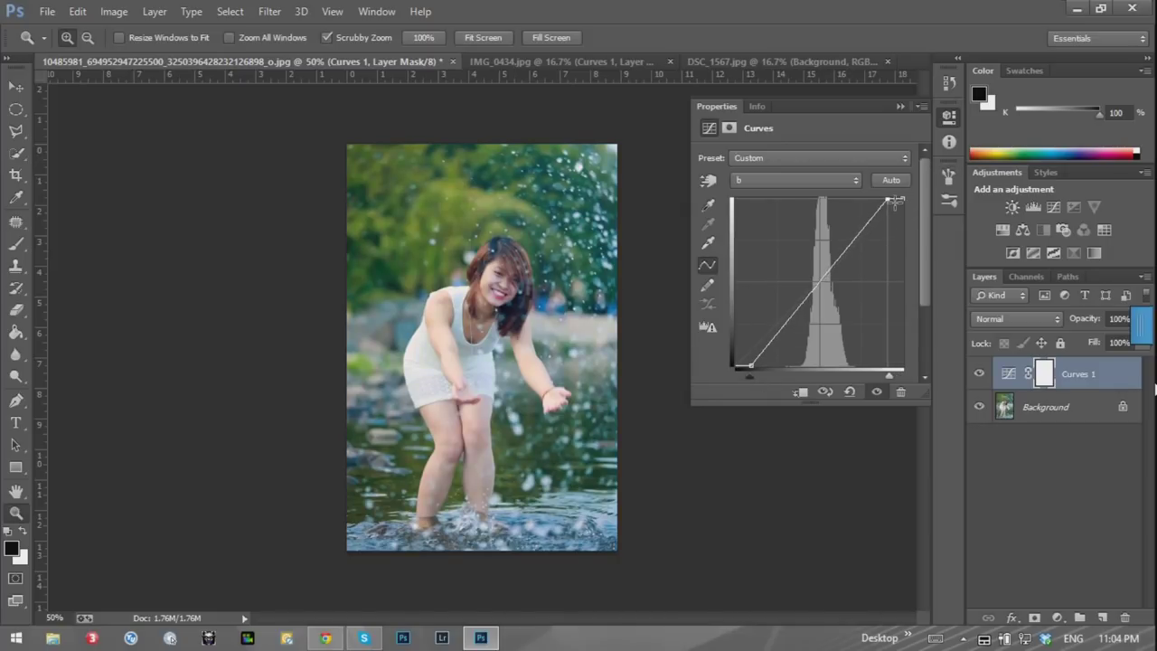
left_click_drag(896, 206, 893, 205)
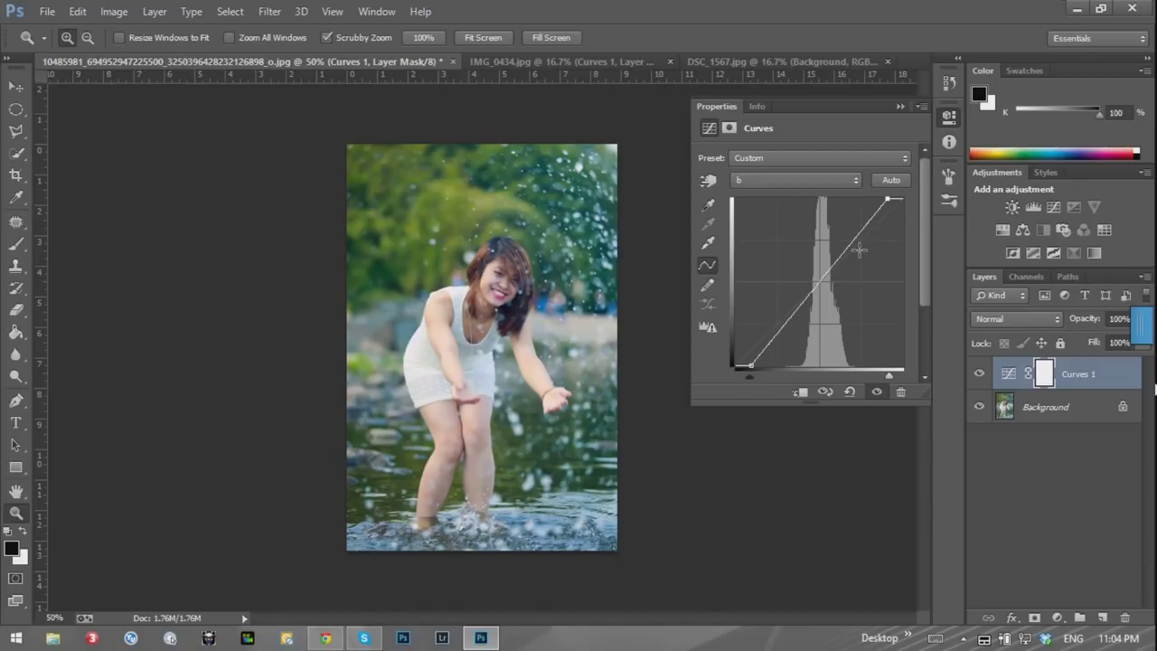
left_click(789, 325)
left_click_drag(864, 252, 858, 249)
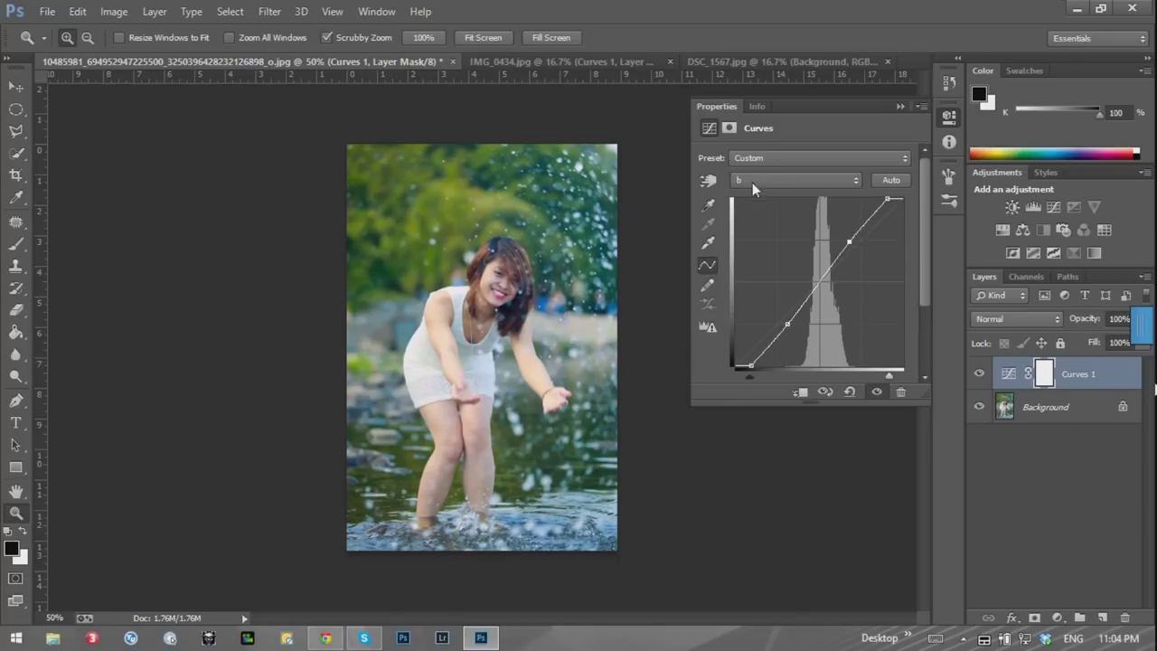
left_click(901, 108)
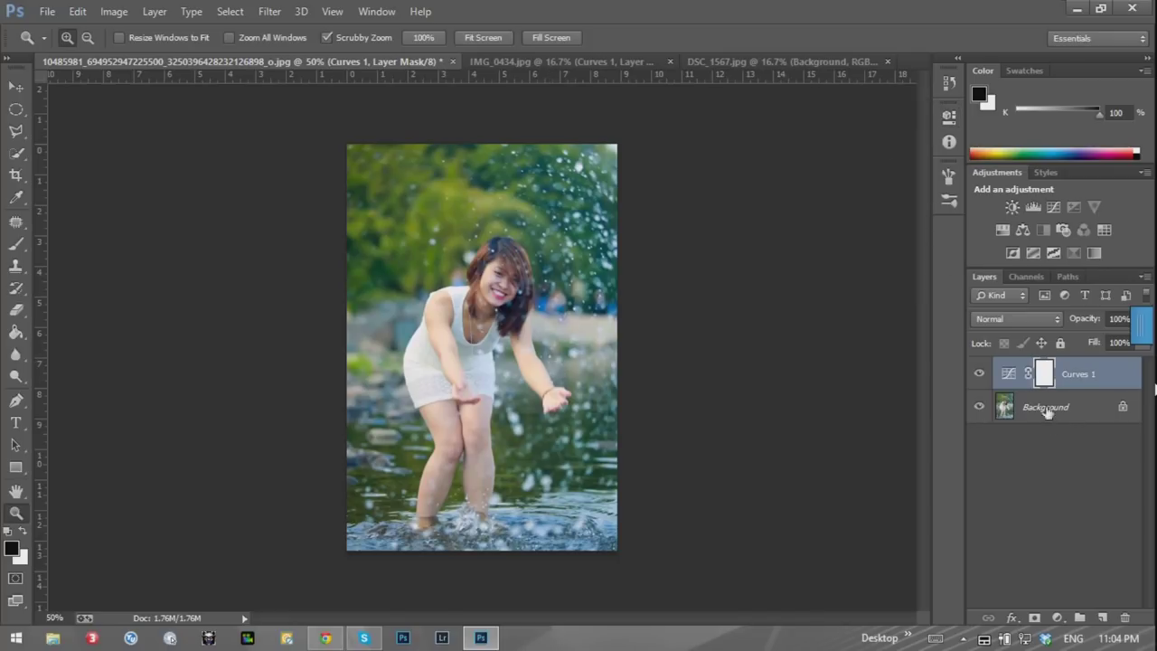
left_click_drag(542, 314, 495, 300)
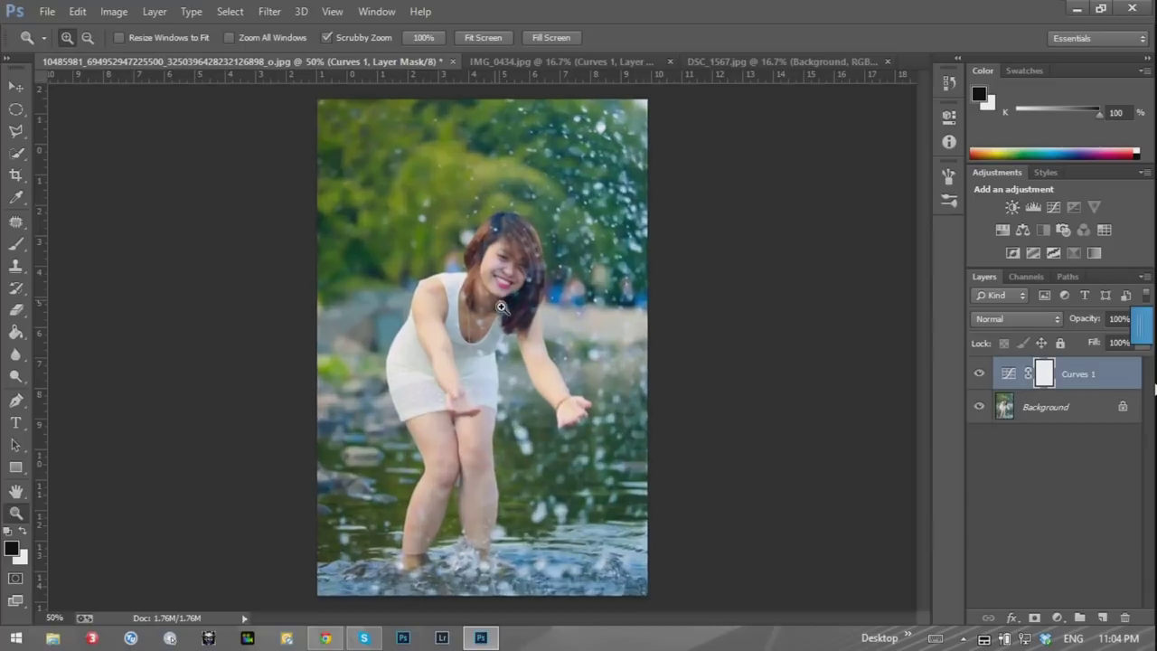
Fit the photo on screen and toggle Curves 1 on and off to compare before and after
right_click(496, 300)
left_click(538, 310)
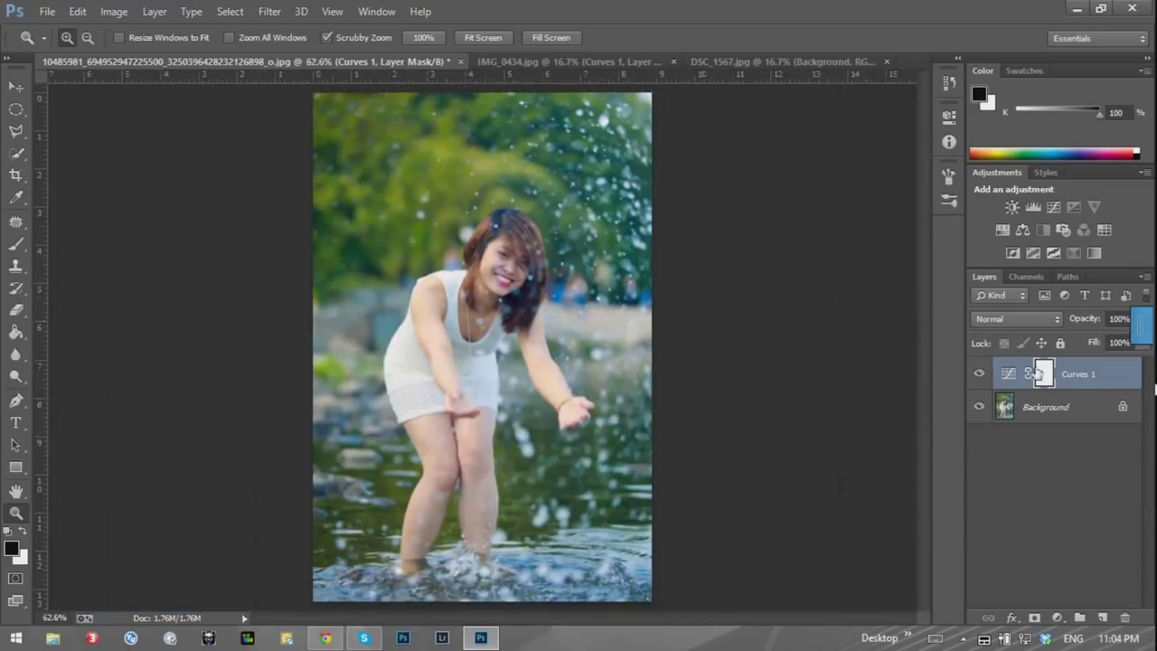
left_click(979, 374)
left_click(979, 374)
left_click(980, 375)
left_click(979, 374)
left_click(979, 374)
left_click(979, 374)
left_click(980, 374)
Reopen Curves 1 and nudge the b-channel black point and midtone point up and left
double_click(1009, 381)
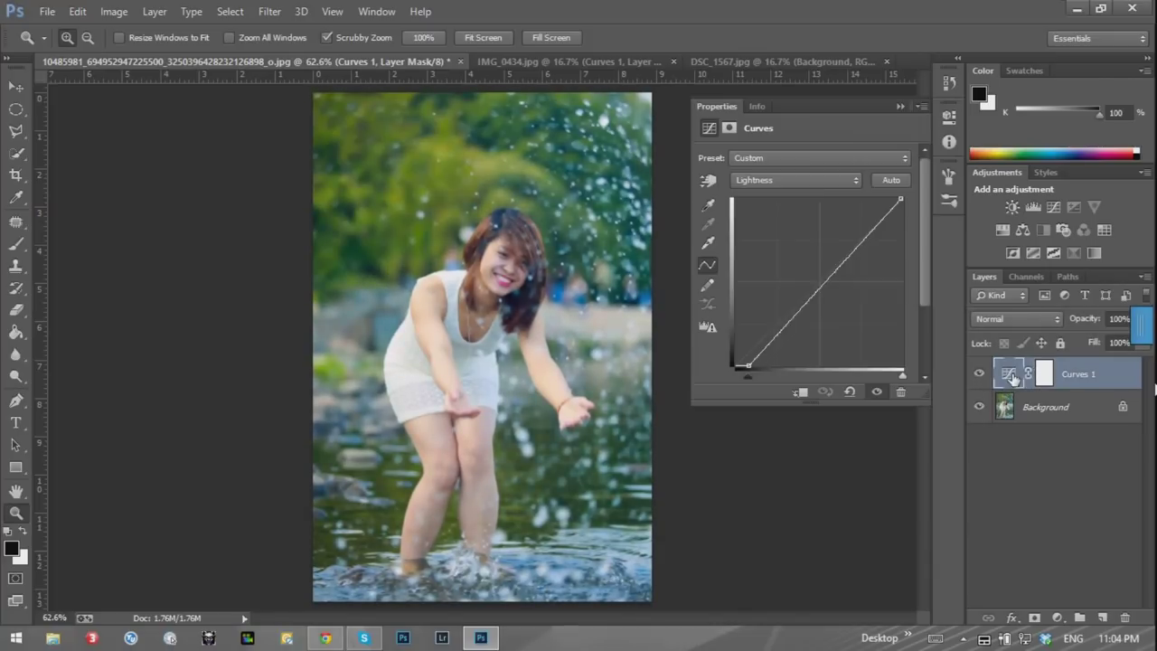
left_click(753, 180)
left_click(767, 211)
left_click(768, 180)
left_click(768, 223)
left_click_drag(751, 366, 748, 374)
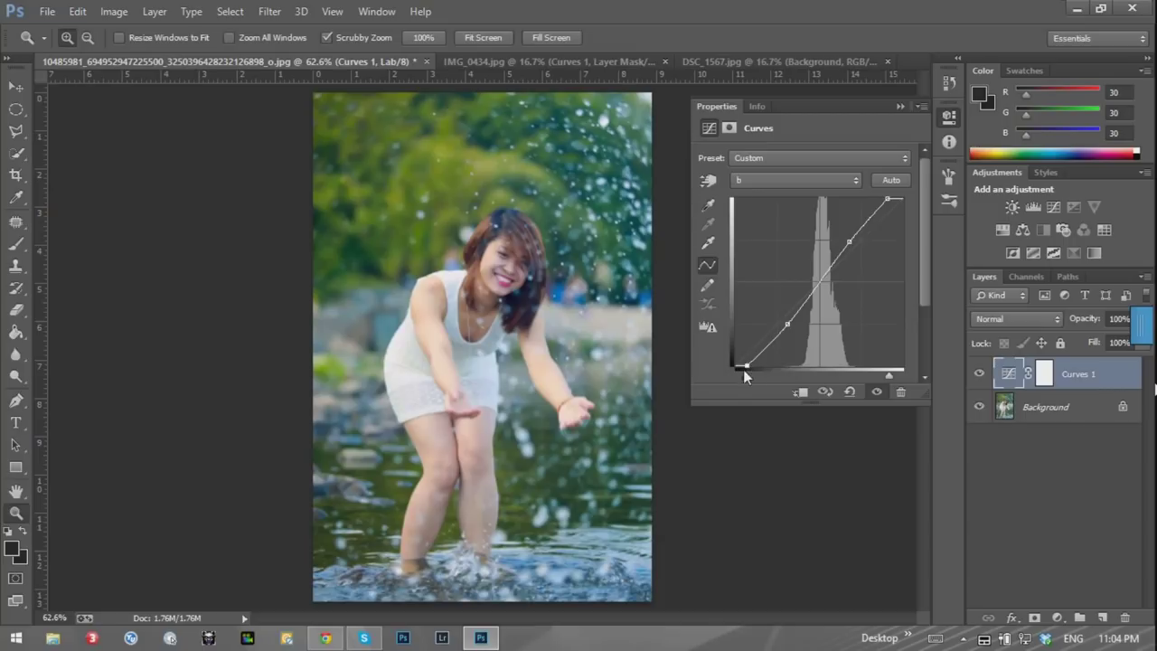
left_click(789, 325)
key("Up")
key("Up")
key("Left")
key("Left")
left_click(900, 106)
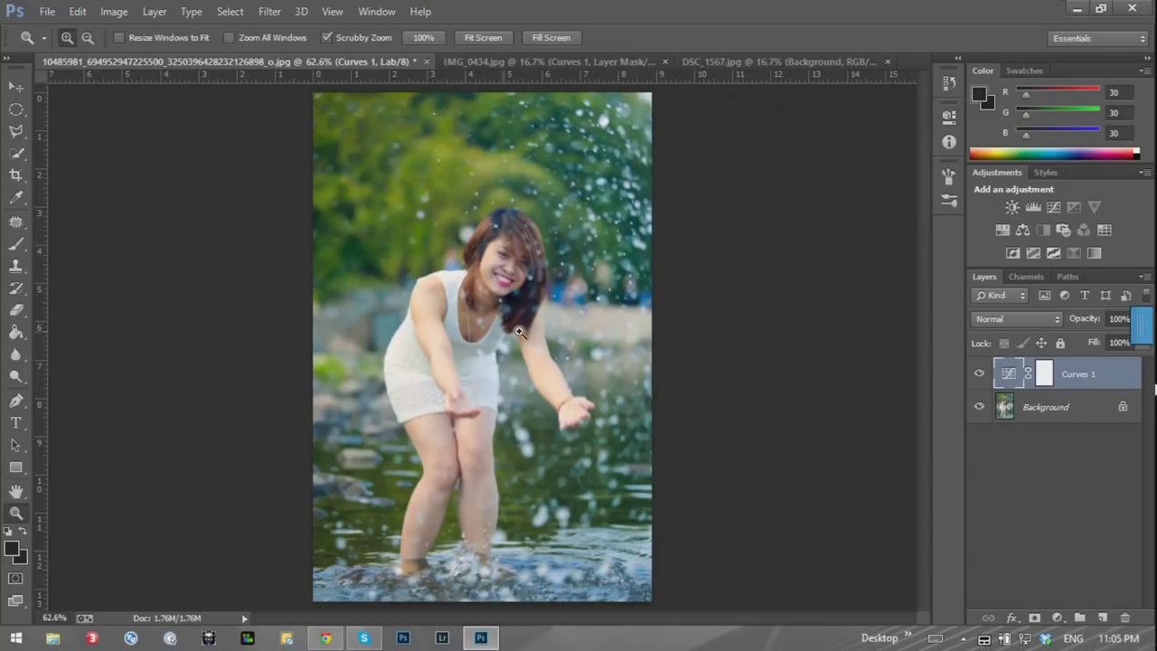
Zoom to 50% and flip Curves 1 on and off again, leaving it visible
left_click(468, 362, "alt")
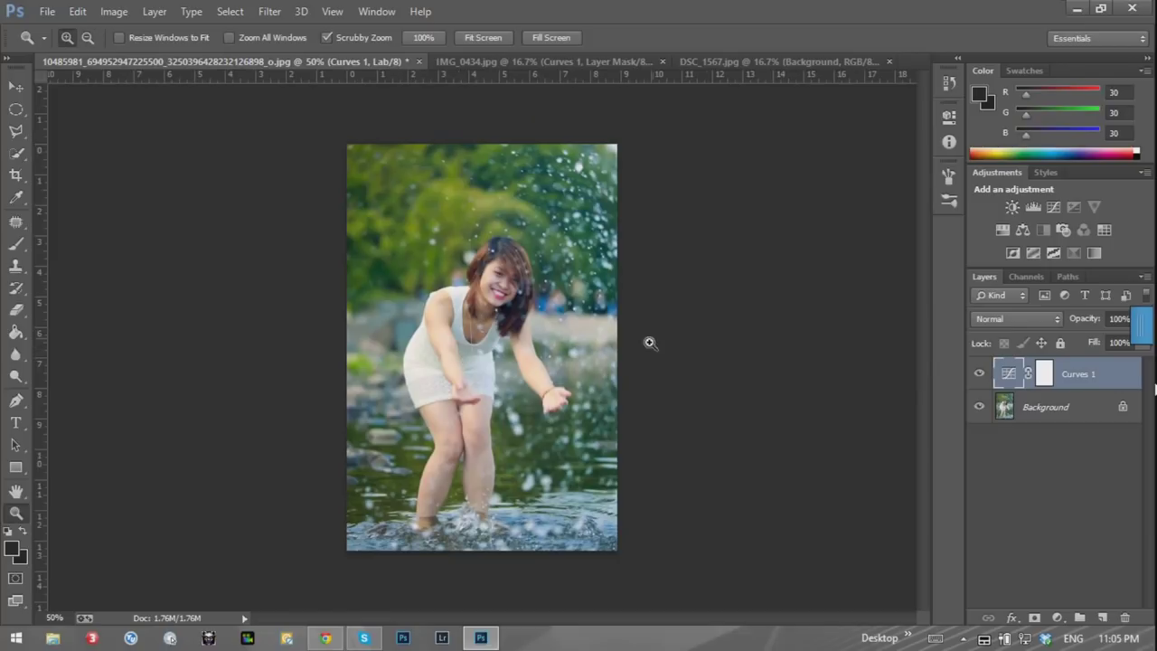
left_click(981, 373)
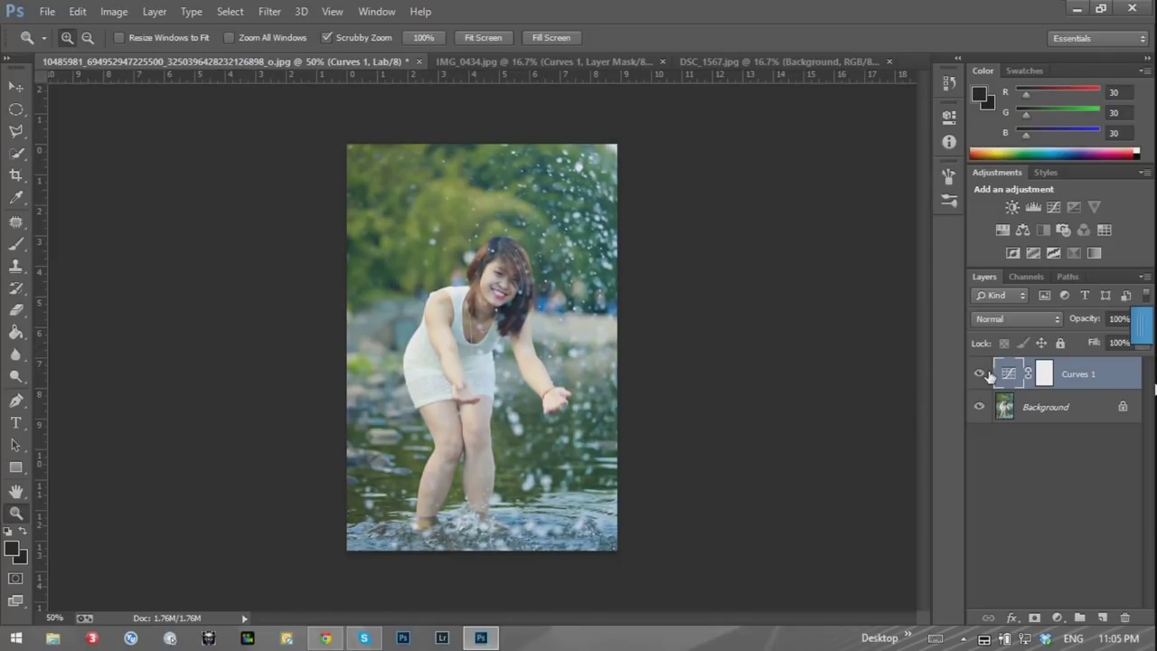
left_click(980, 373)
left_click(981, 373)
left_click(981, 374)
left_click(981, 373)
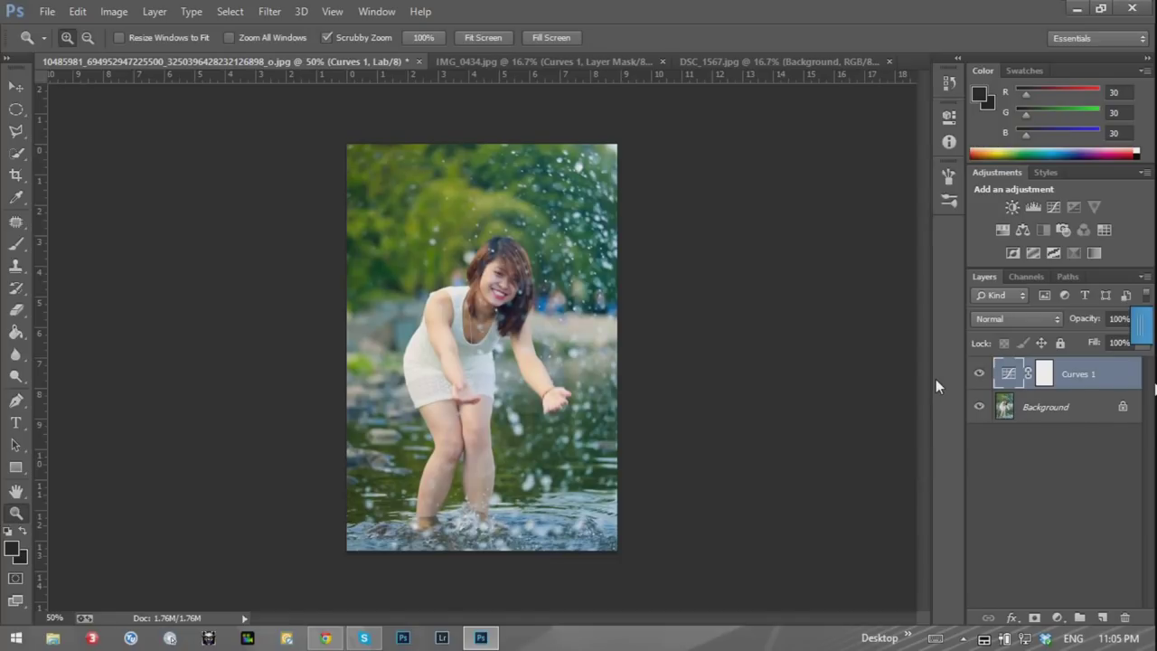
Merge Curves 1 down, convert to RGB Color, and duplicate the Background as Layer 1
key("ctrl+e")
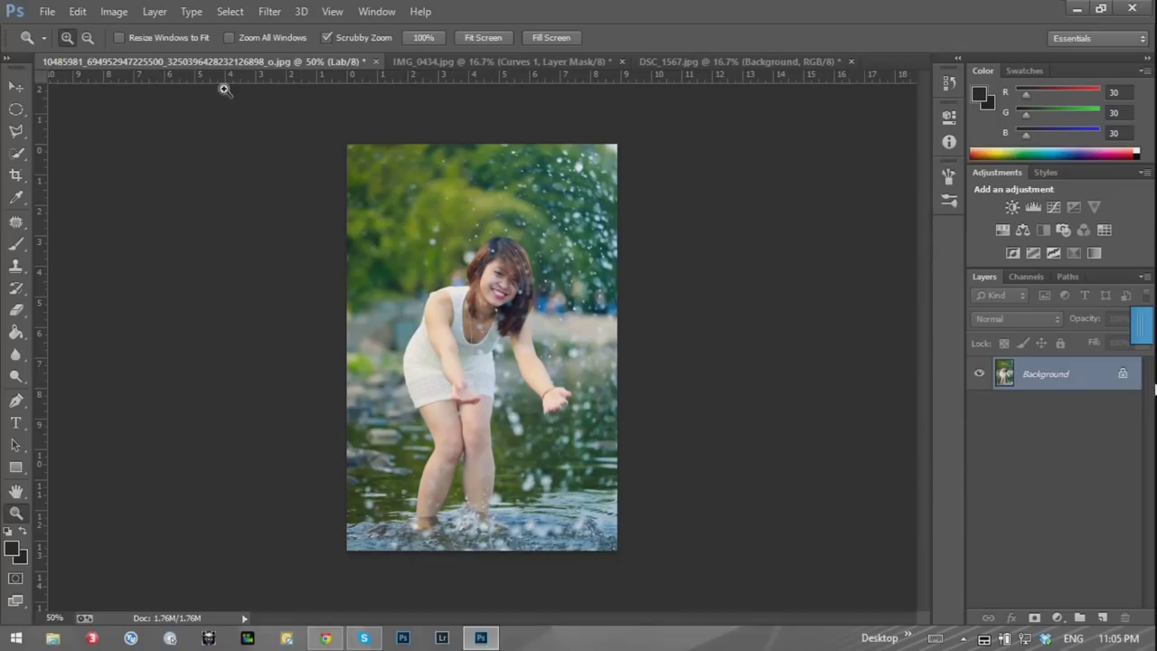
left_click(127, 16)
mouse_move(181, 31)
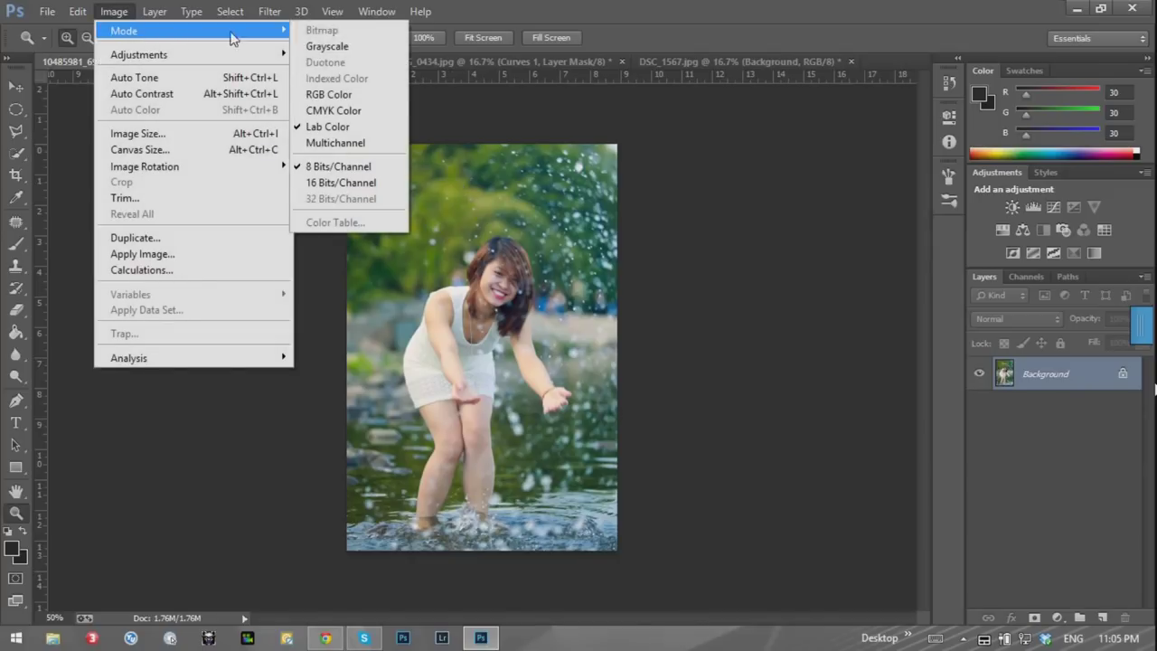
left_click(343, 94)
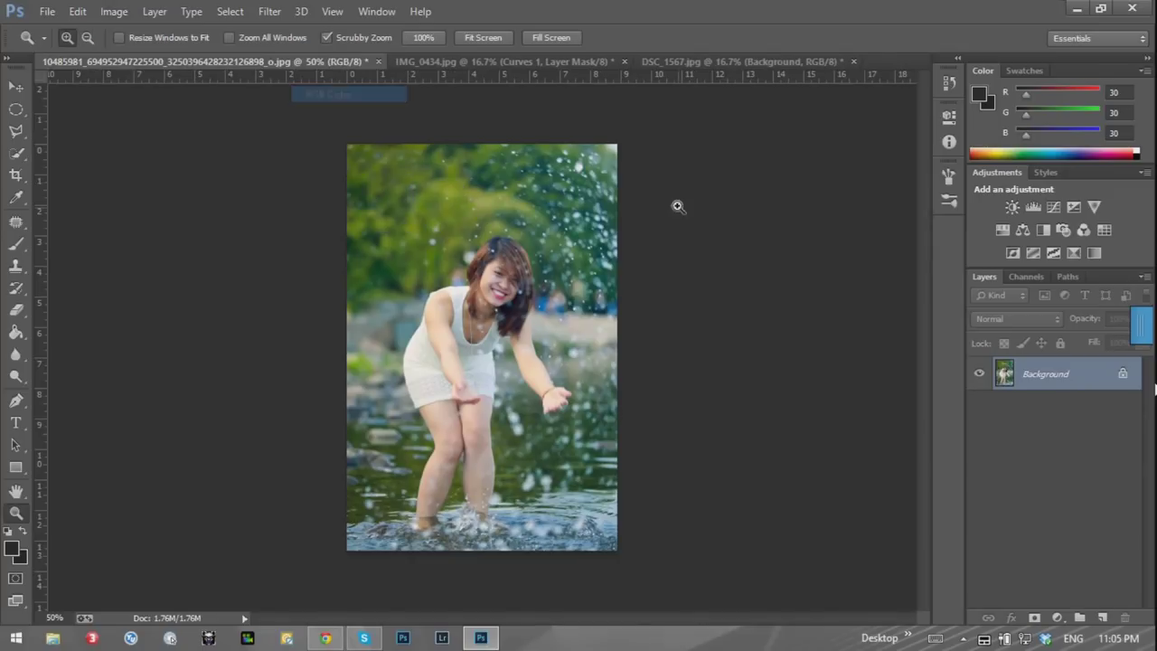
left_click(554, 324)
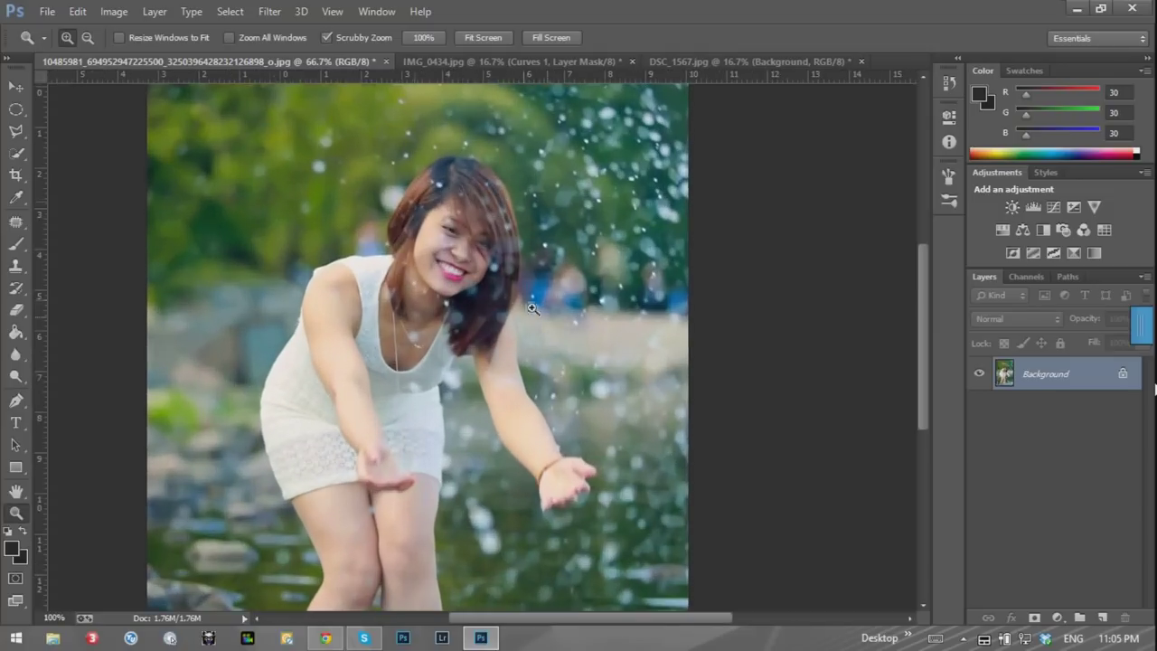
right_click(501, 284)
left_click(517, 298)
left_click(524, 298)
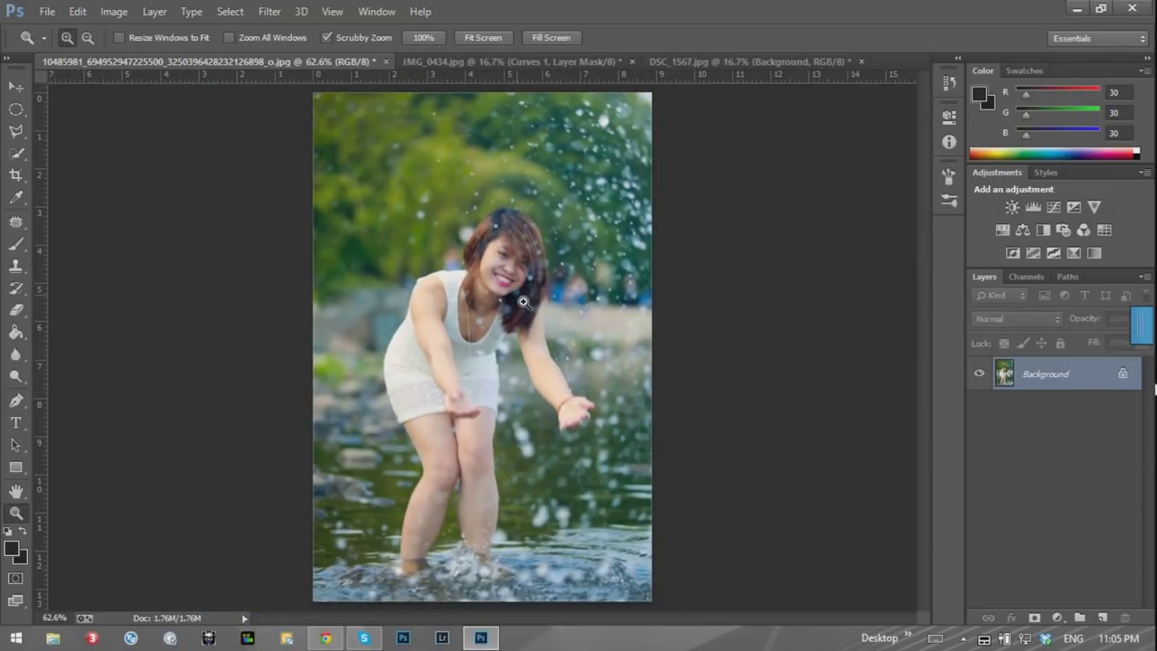
key("ctrl+j")
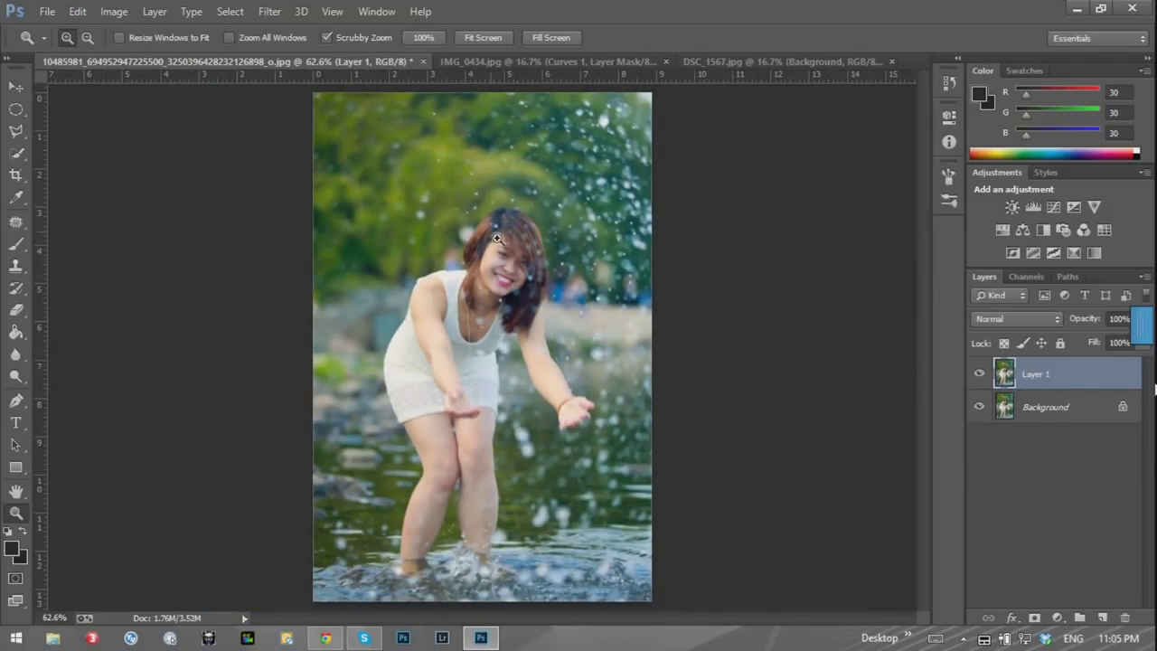
left_click(270, 11)
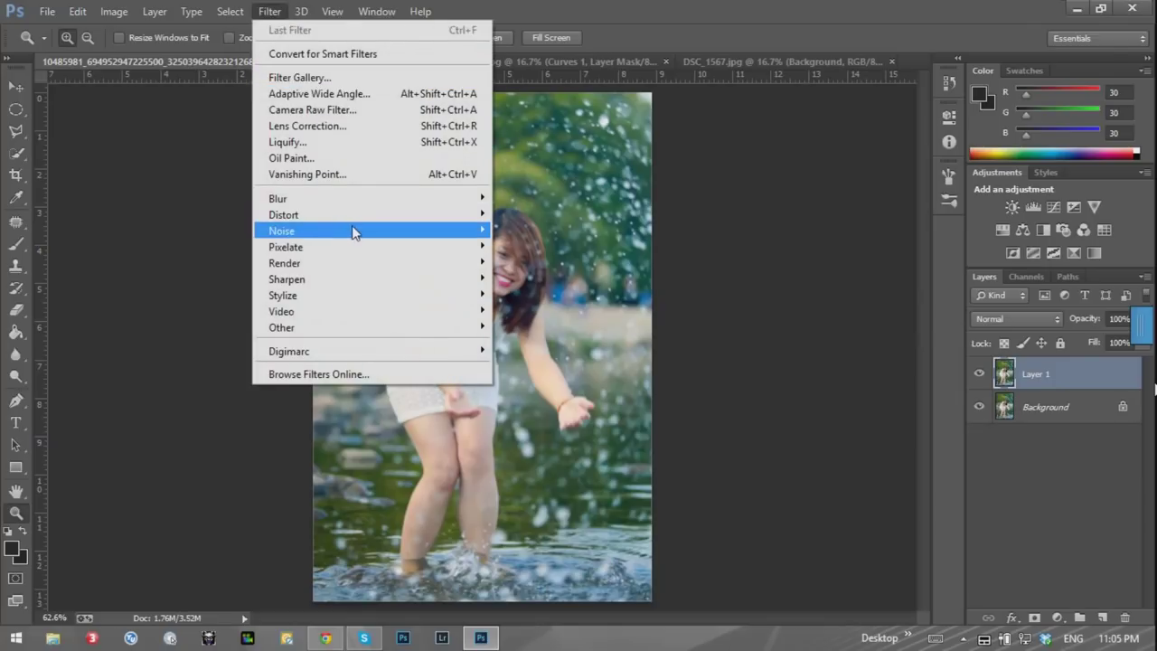
mouse_move(286, 279)
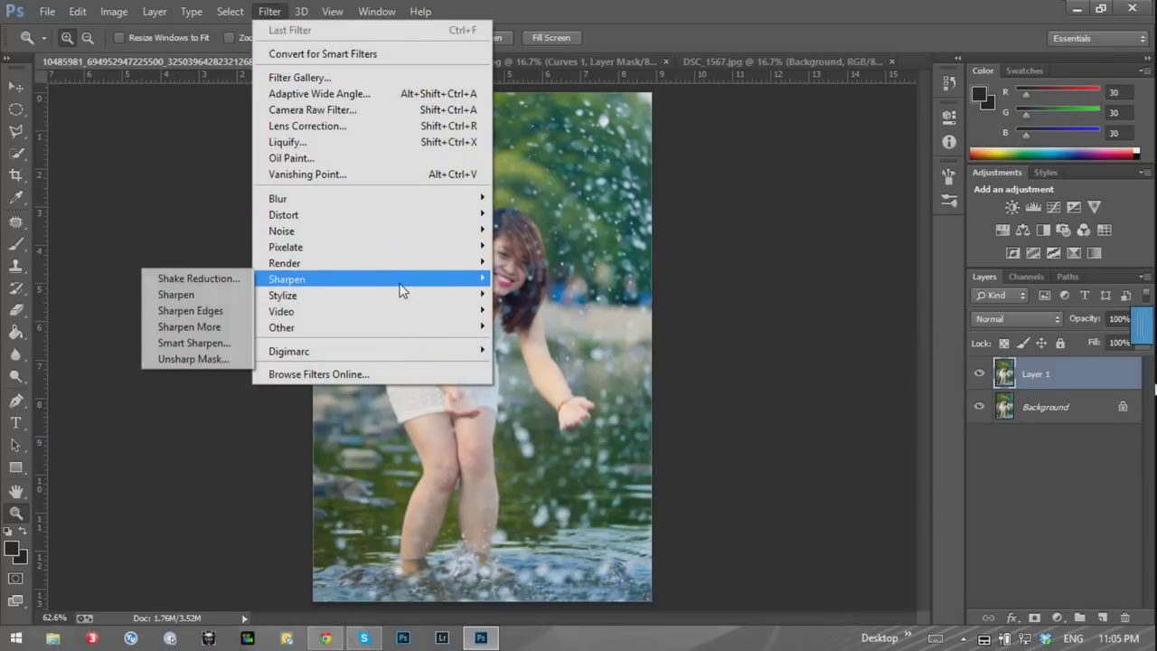
Run Smart Sharpen with Amount 220%, Radius 1.0 px, Reduce Noise 10% and Lens Blur
left_click(208, 342)
left_click_drag(553, 127, 803, 127)
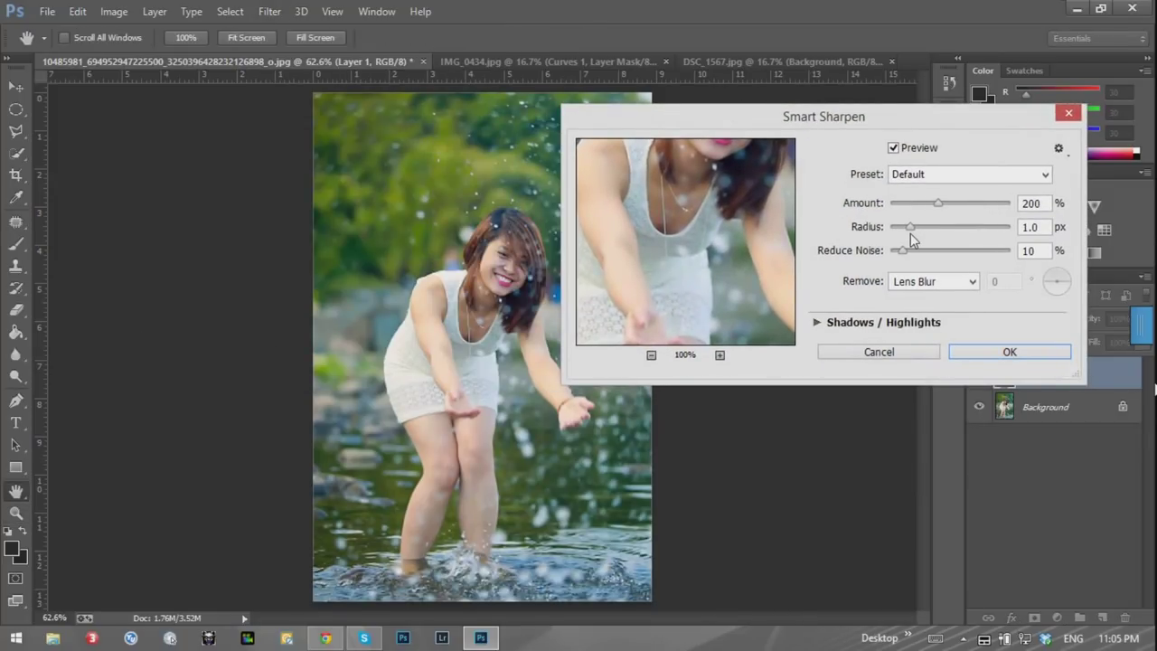
mouse_move(938, 203)
left_mouse_down()
mouse_move(909, 227)
mouse_move(945, 209)
left_mouse_up()
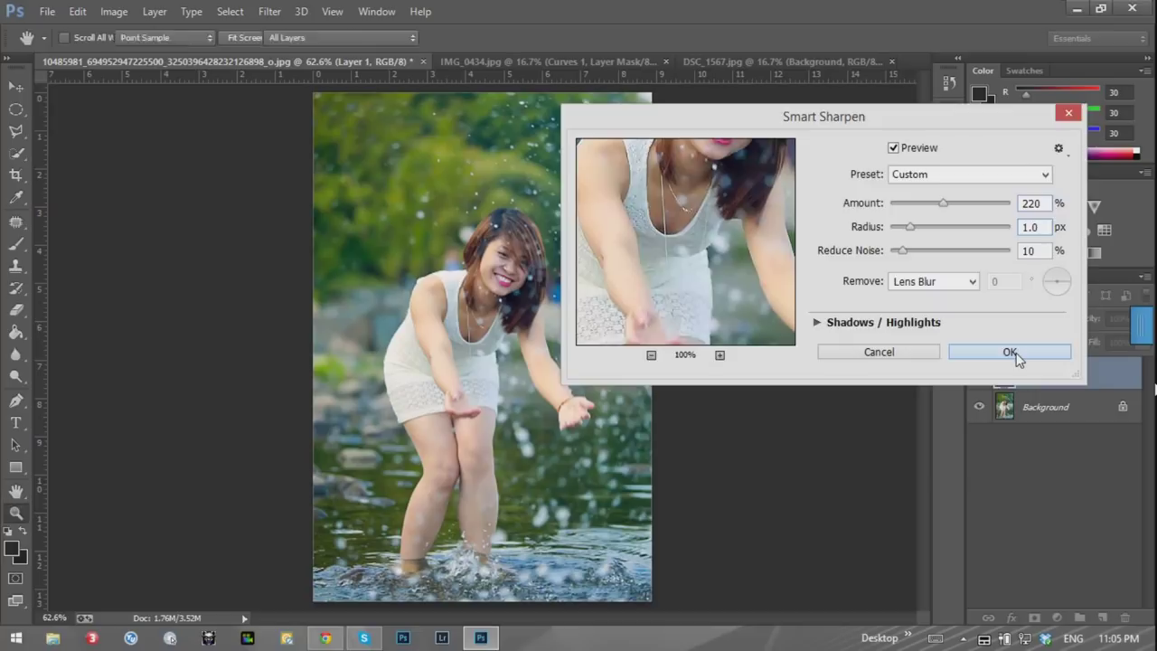
left_click(1008, 352)
key("z")
left_click(503, 326)
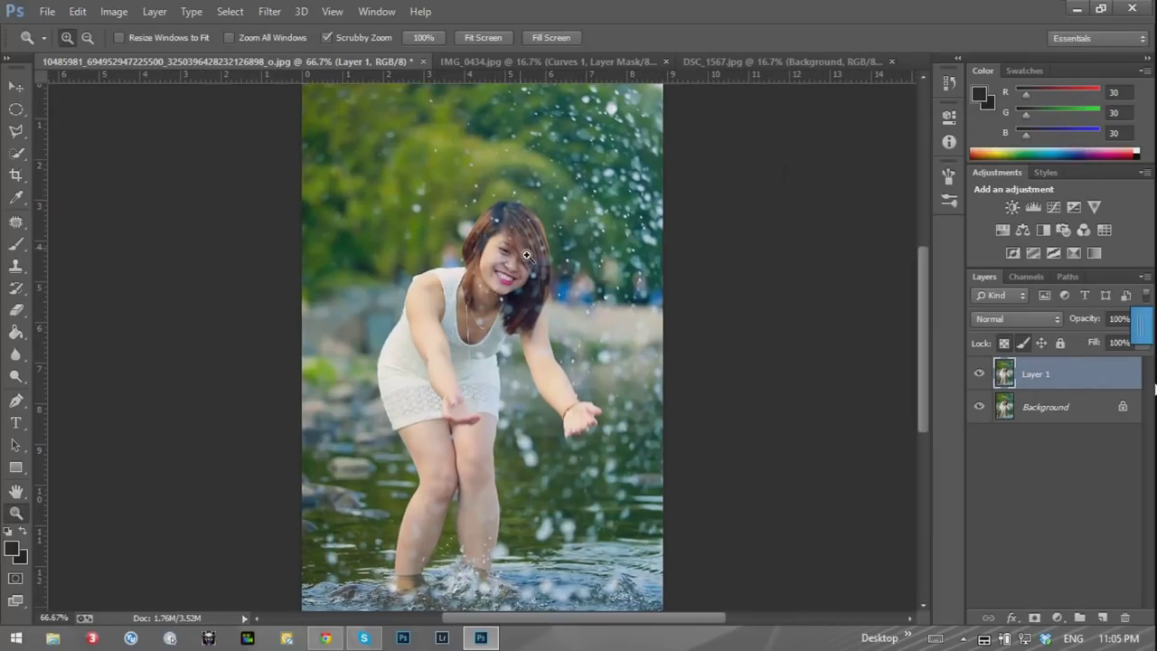
Inspect the sharpening at 100%, merge Layer 1 down with Ctrl+E, fit on screen, and close the document
left_click(526, 255)
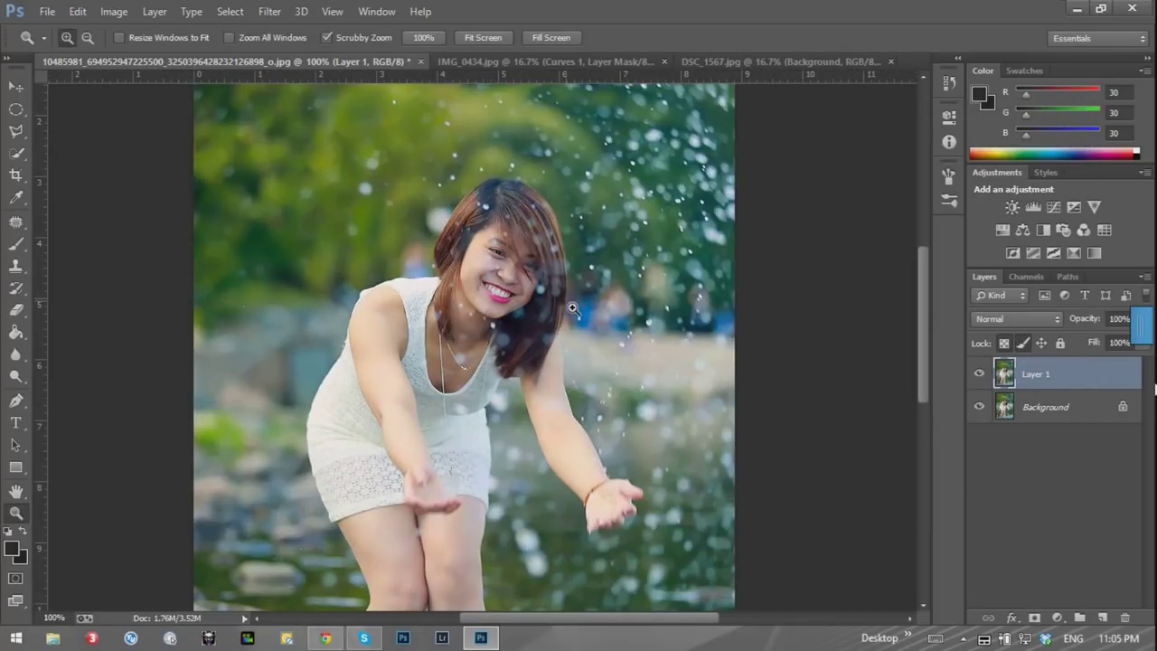
left_click(572, 308, "alt")
left_click(532, 331, "alt")
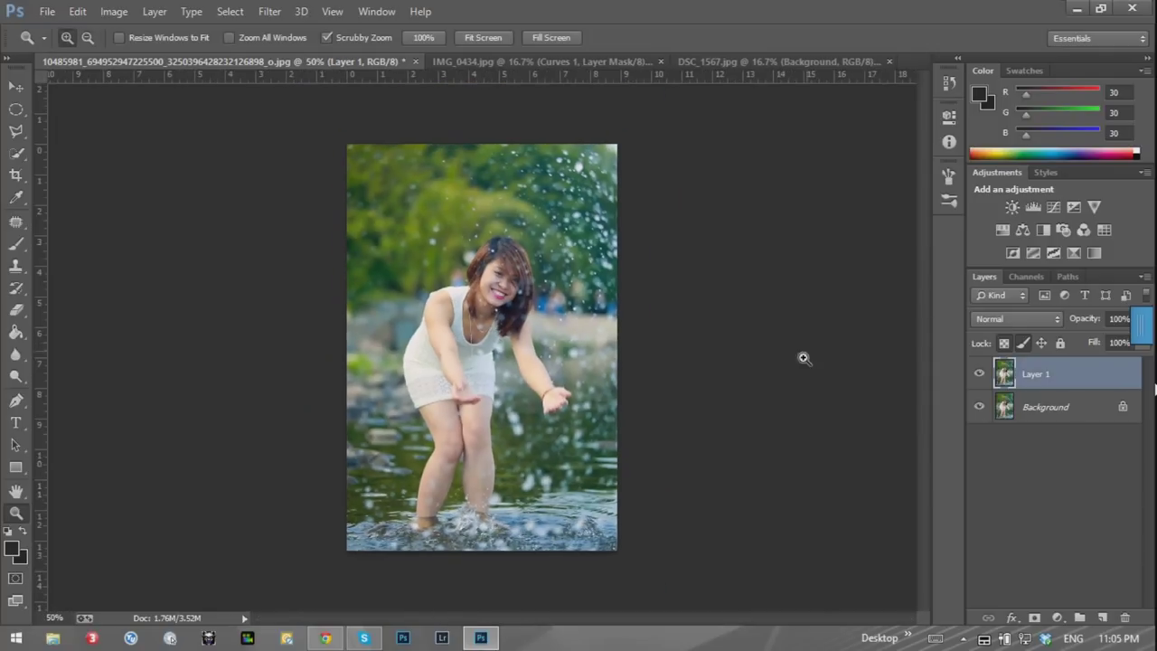
key("ctrl+e")
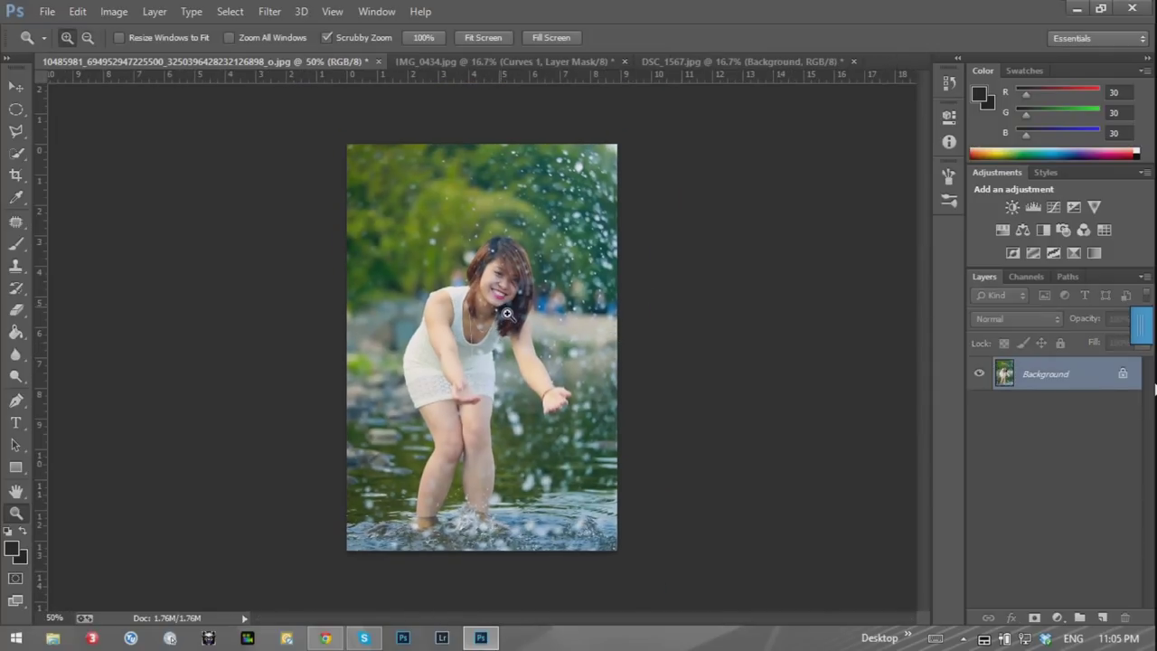
left_click(510, 313)
left_click(508, 312)
right_click(507, 308)
left_click(530, 317)
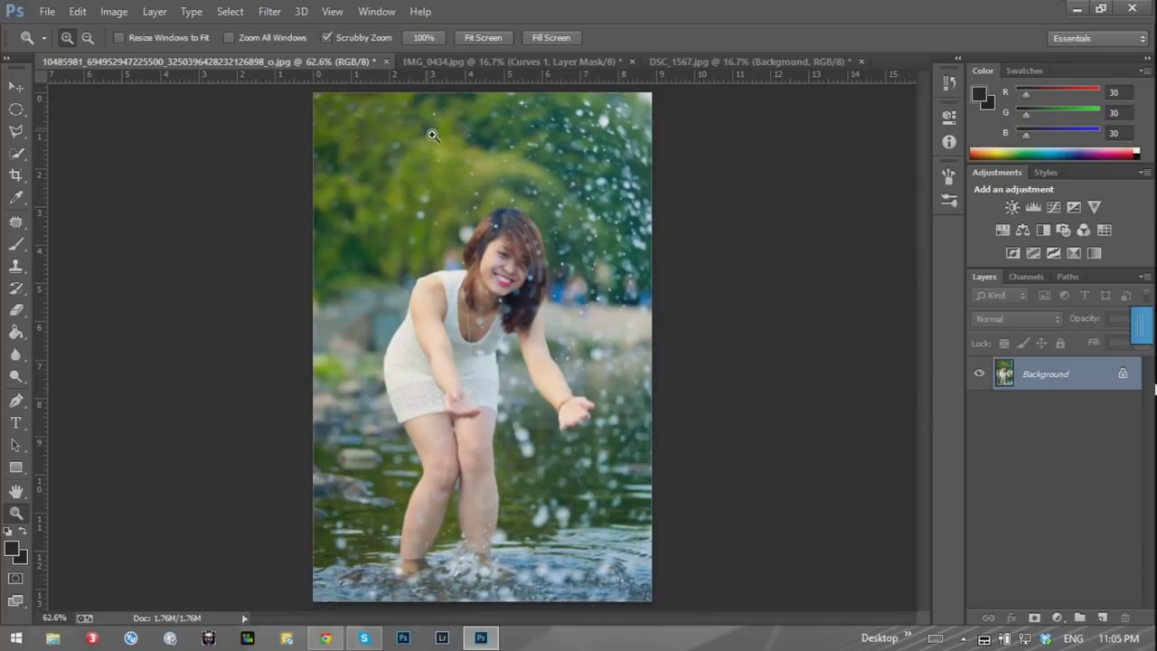
left_click(386, 60)
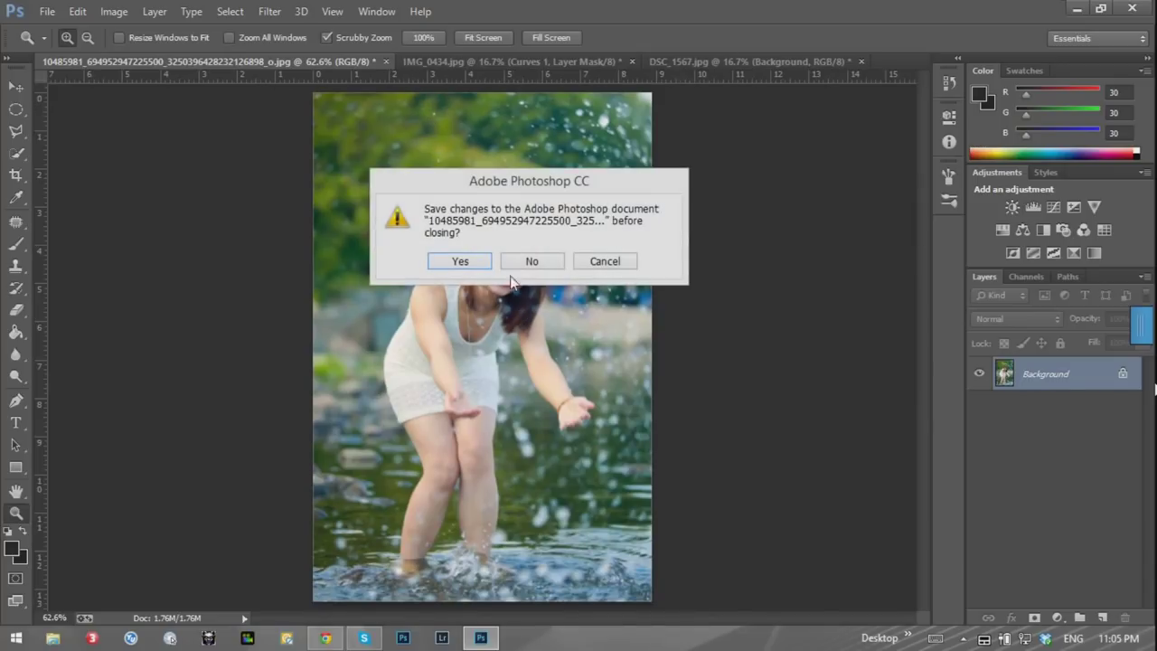
Close the splash photo and IMG_0434.jpg without saving changes
left_click(531, 261)
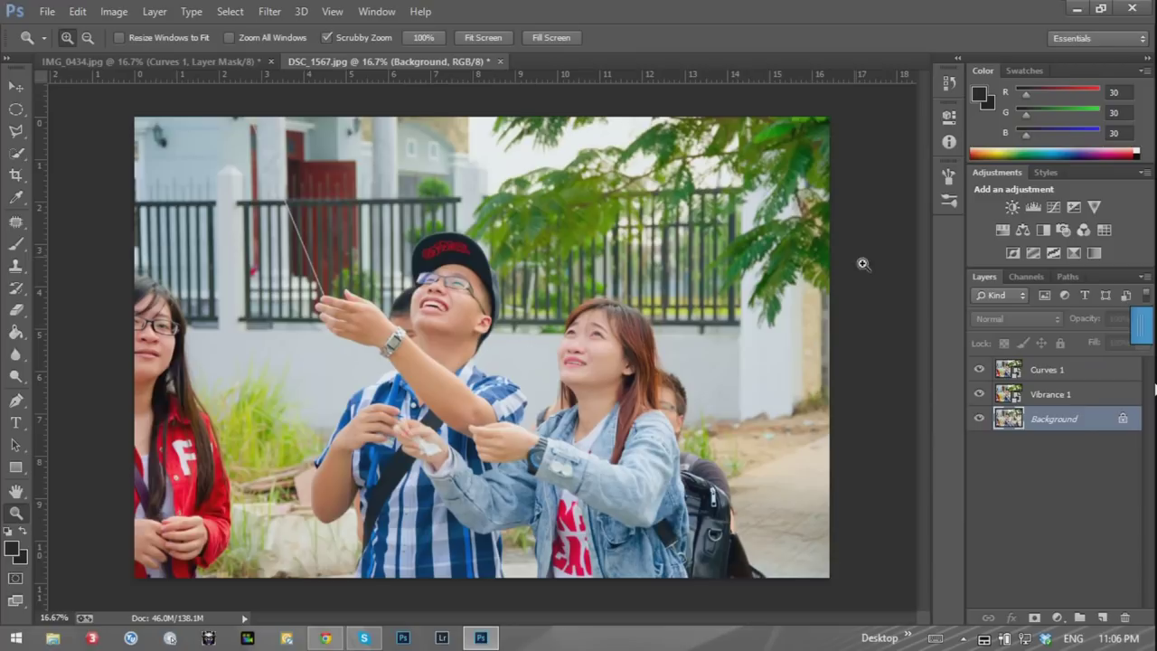
left_click(192, 63)
left_click(271, 61)
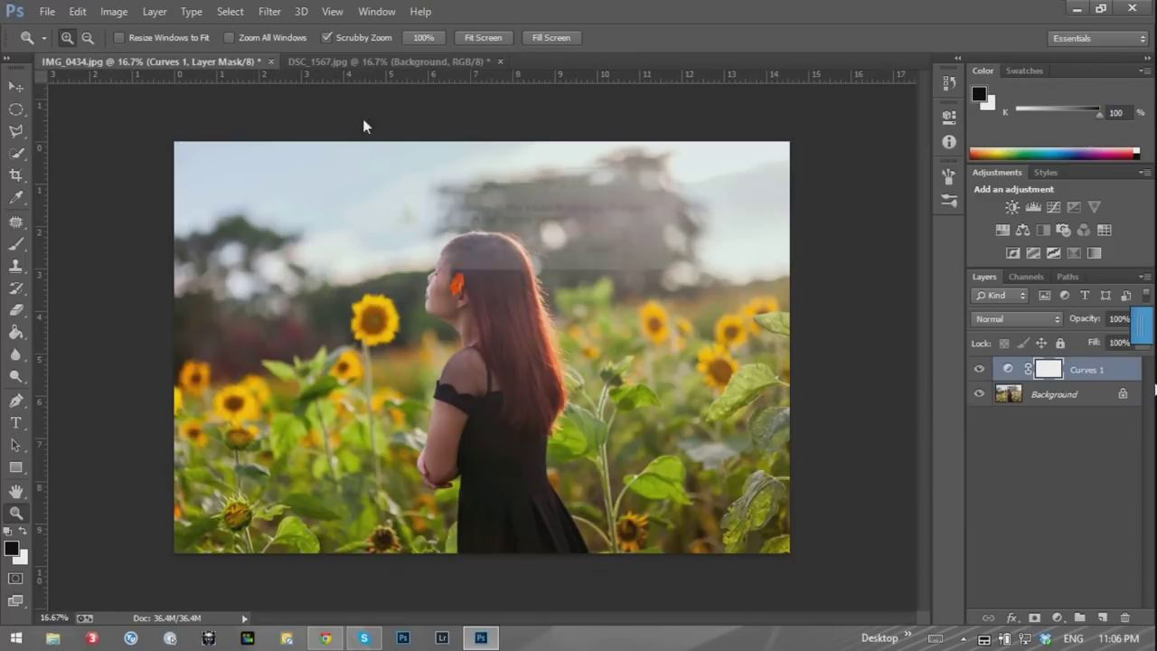
left_click(531, 253)
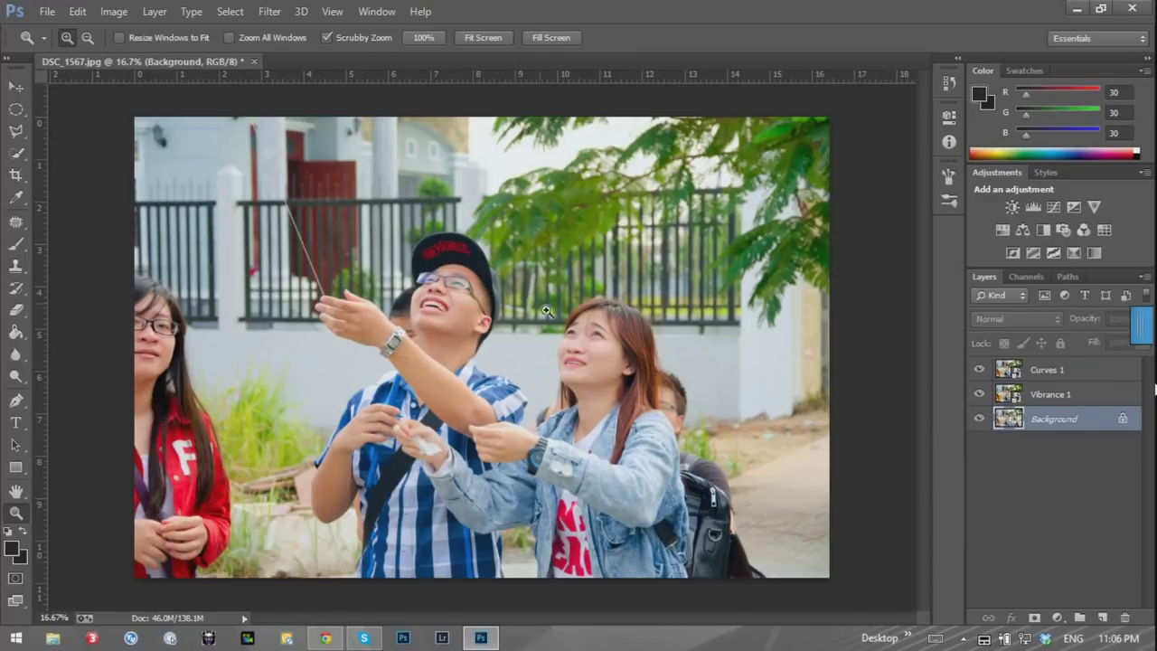
Hide, select and delete the Curves 1 and Vibrance 1 layers in DSC_1567.jpg
left_click(979, 394)
left_click(979, 370)
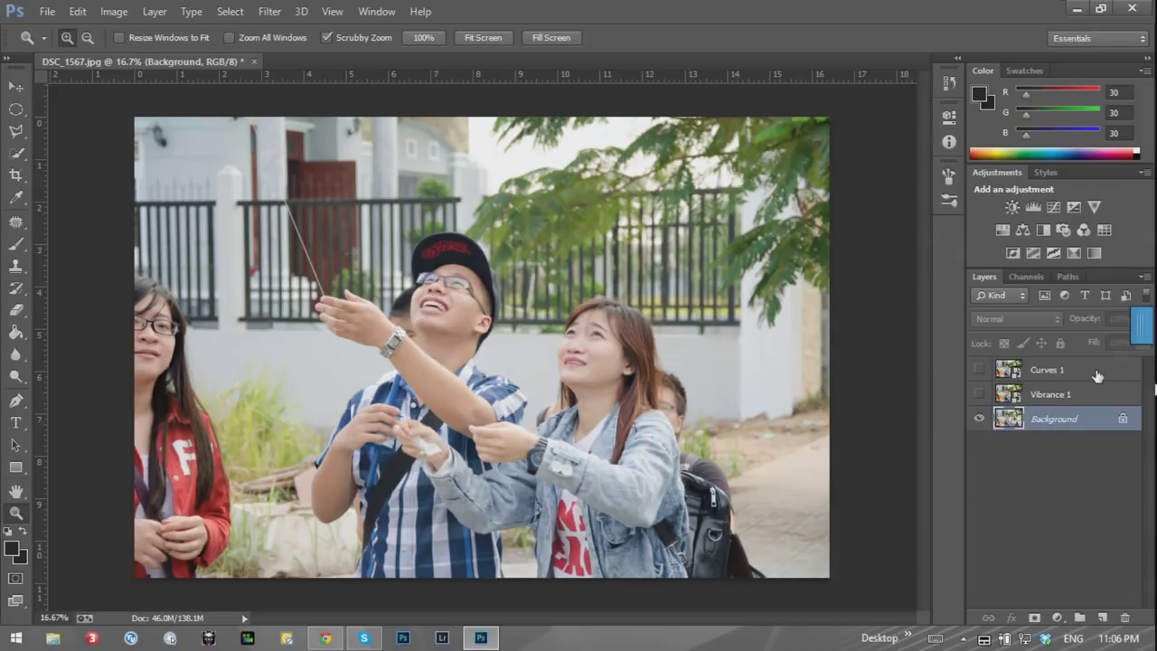
left_click(1091, 369)
left_click(1095, 395, "shift")
key("Delete")
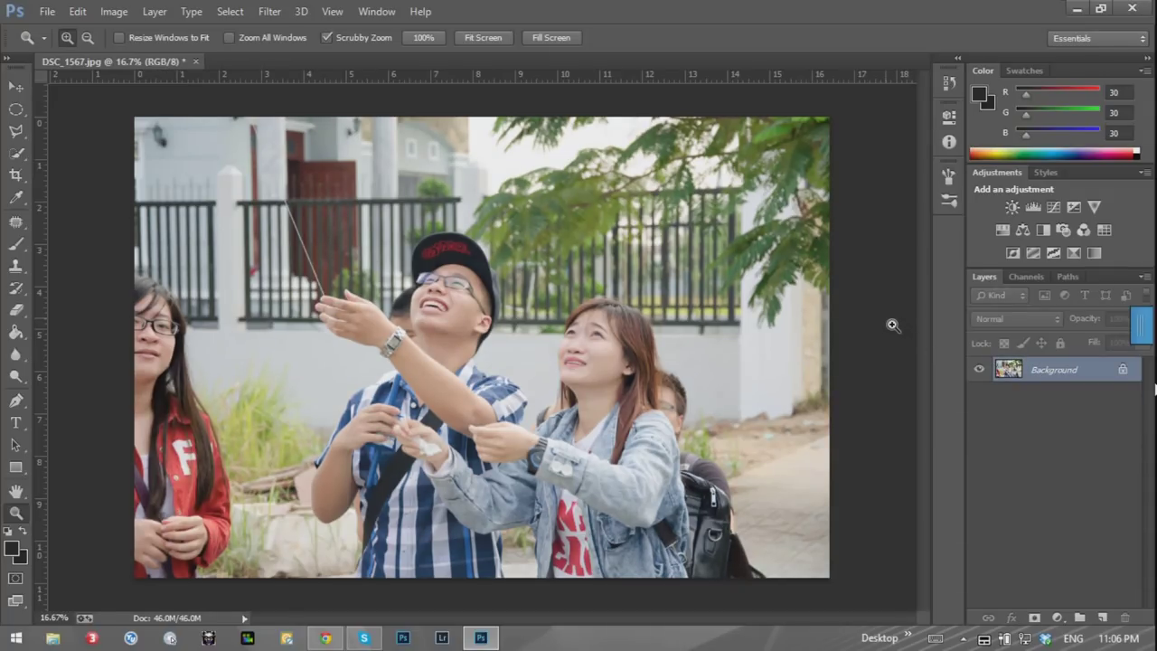
left_click(114, 11)
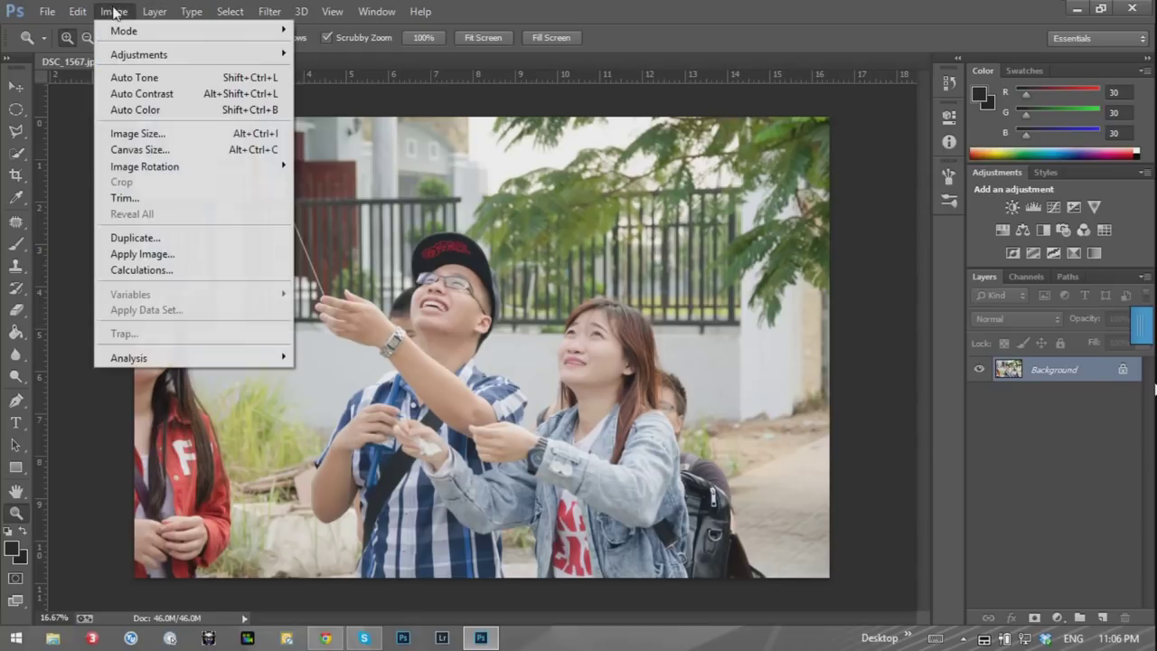
Duplicate the background as Layer 1 and convert DSC_1567.jpg to Lab Color without flattening
left_click(456, 5)
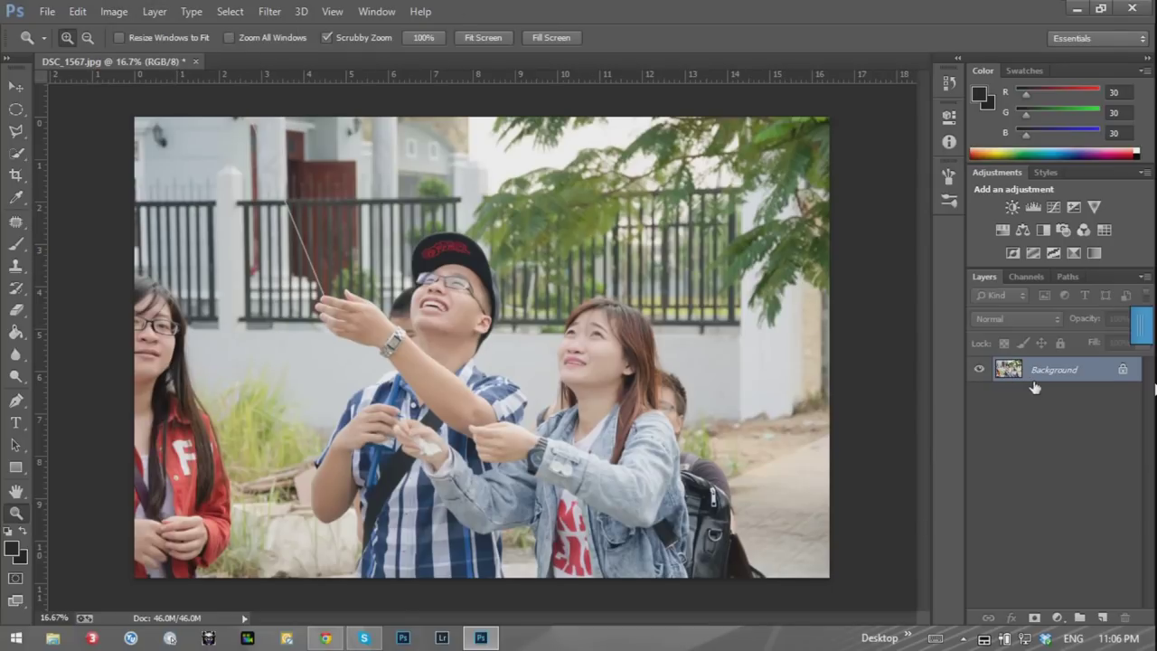
key("ctrl+j")
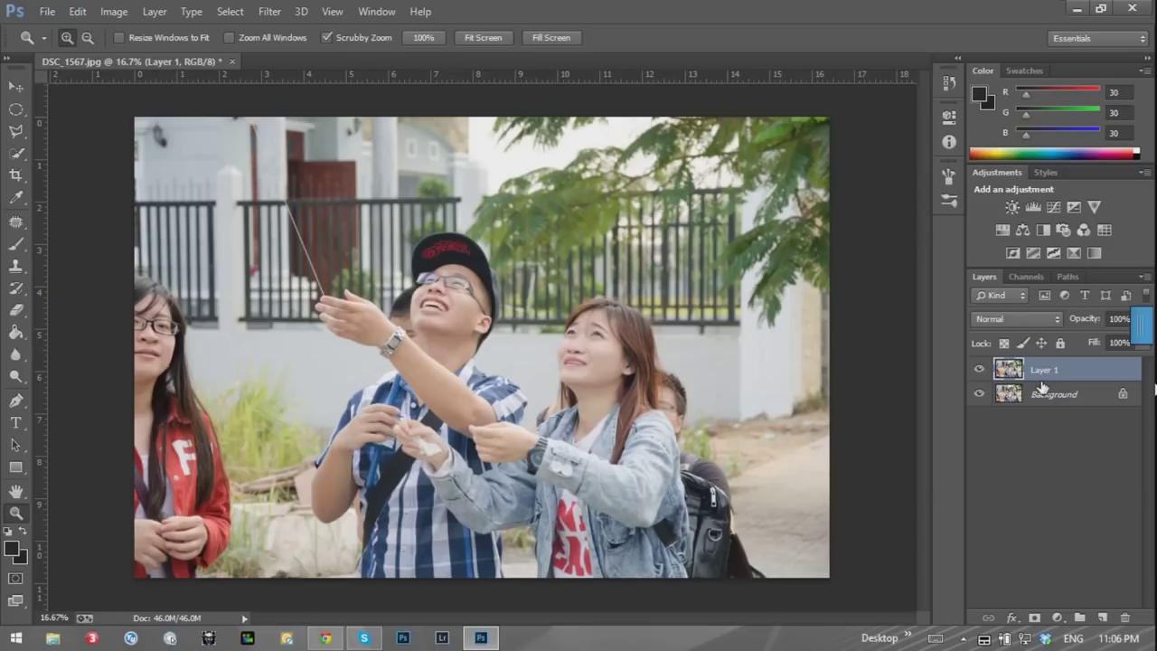
left_click(119, 11)
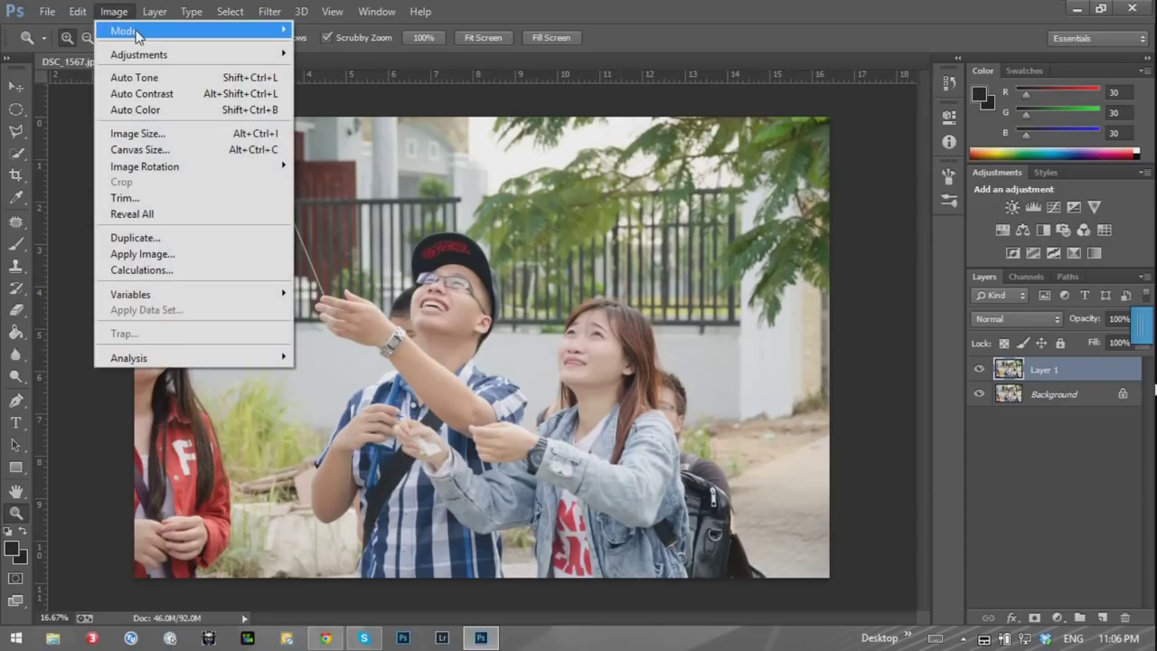
mouse_move(124, 31)
left_click(362, 131)
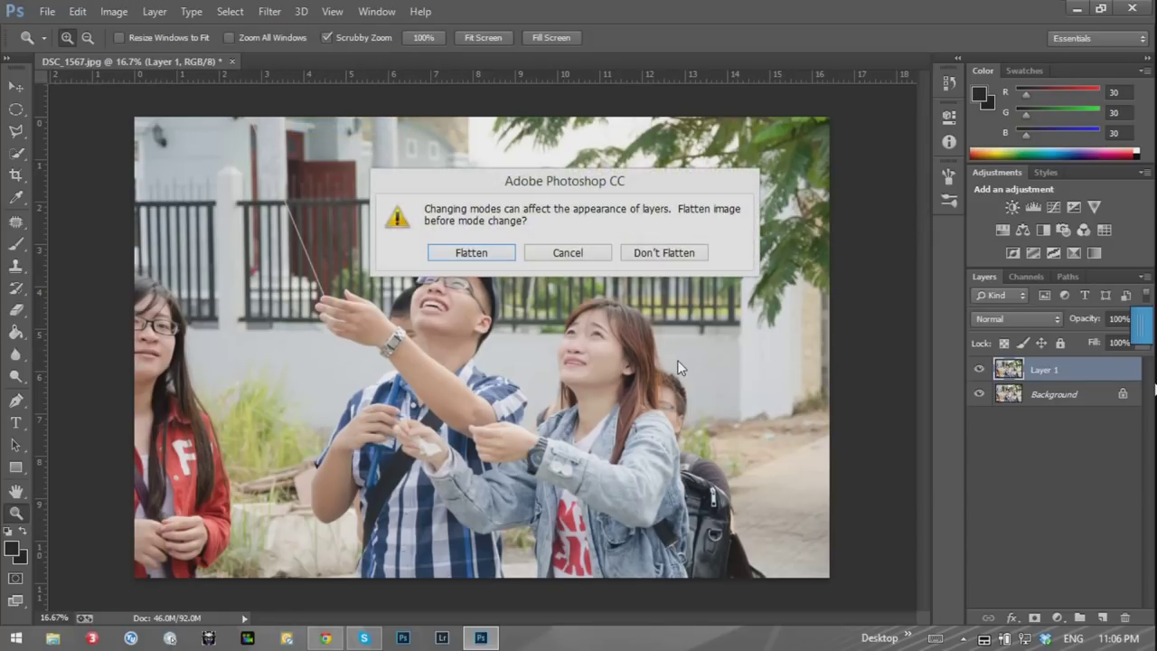
left_click_drag(588, 183, 692, 145)
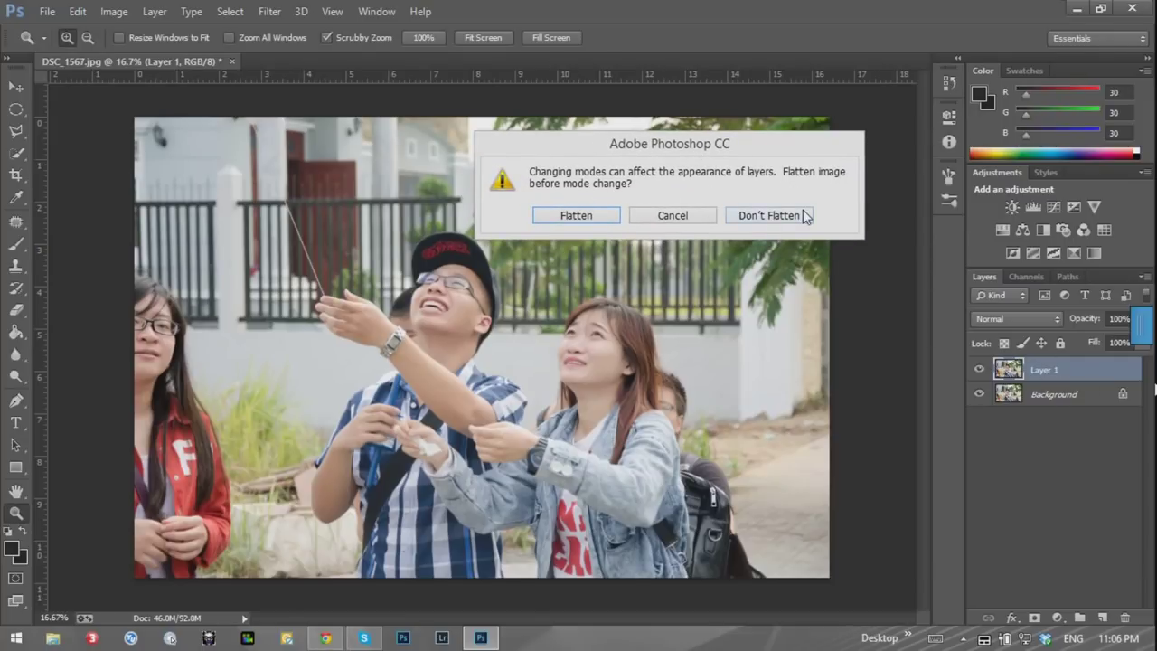
left_click(773, 215)
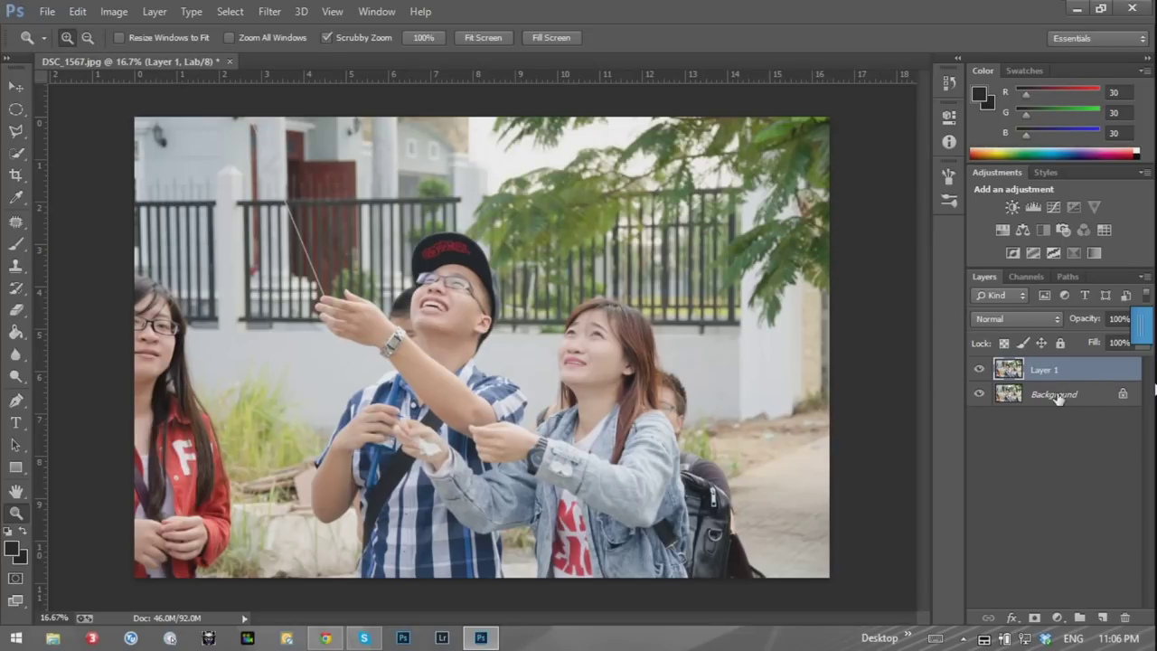
left_click(1062, 620)
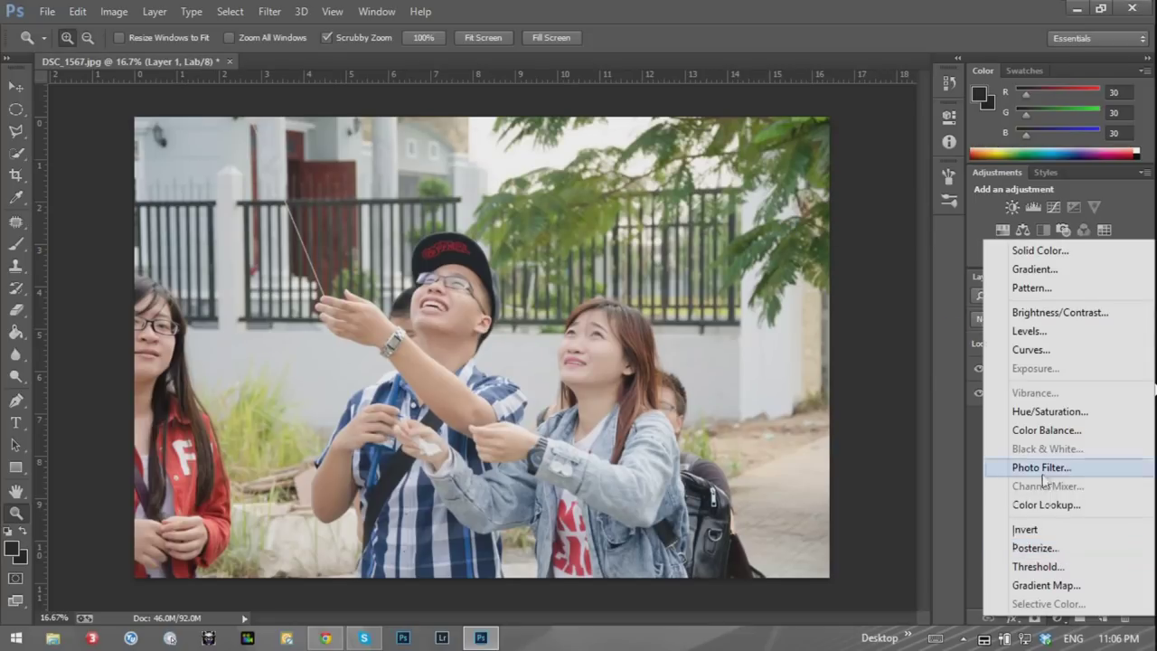
Add a Curves layer and steepen the a channel by moving its black and white points inward and adding points
left_click(1028, 350)
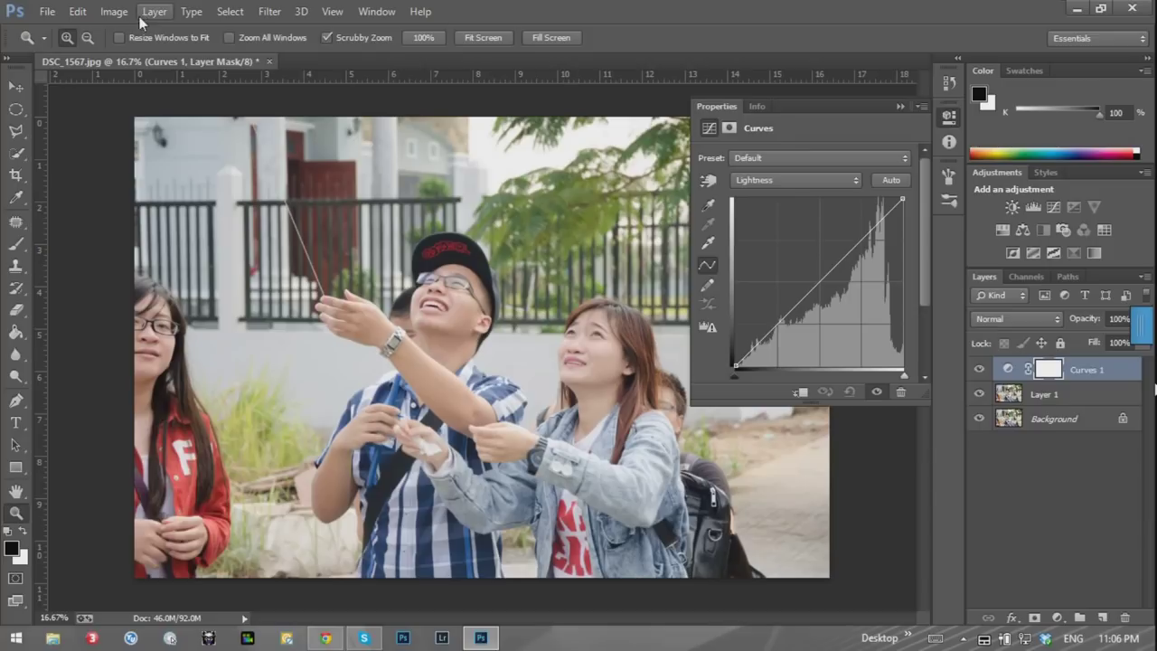
left_click(891, 180)
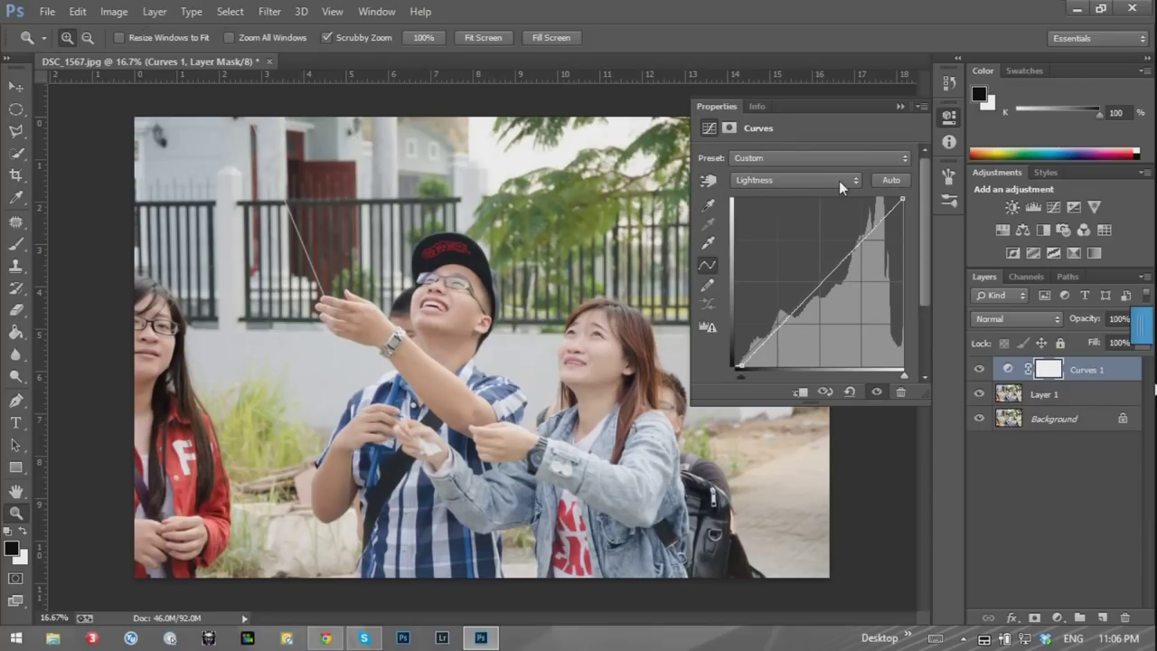
left_click(814, 182)
left_click(733, 211)
left_click_drag(739, 368, 760, 371)
left_click_drag(902, 198, 890, 198)
left_click(853, 237)
left_click(787, 327)
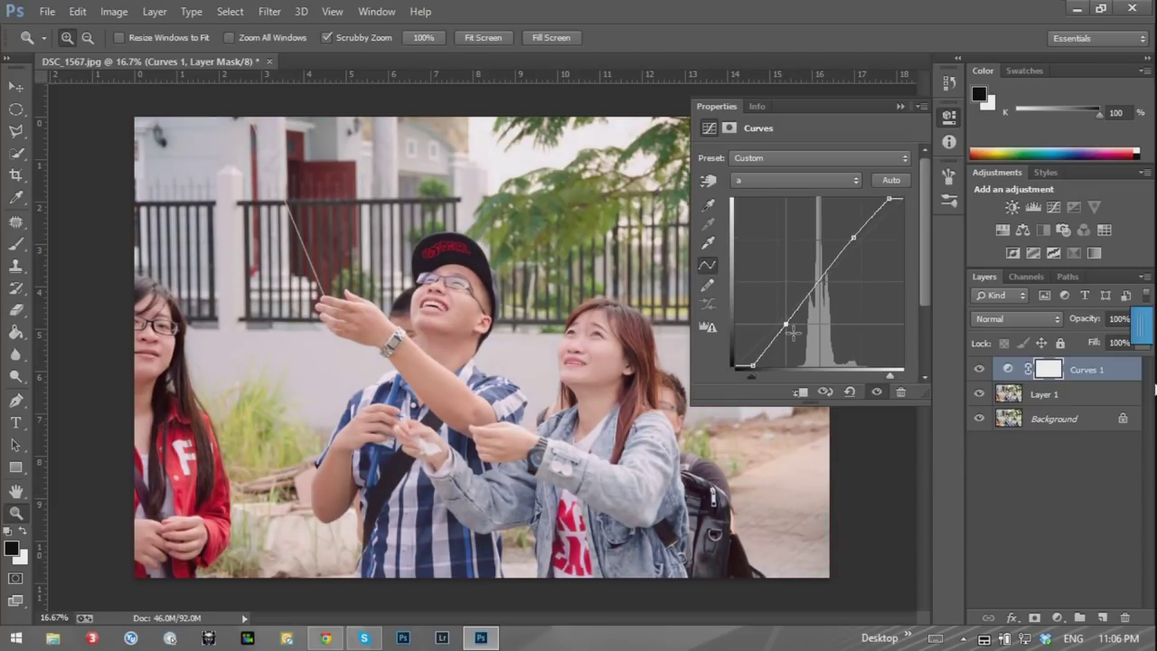
Steepen the b channel curve by moving its black and white points inward and adding two points
left_click(774, 184)
left_click(759, 225)
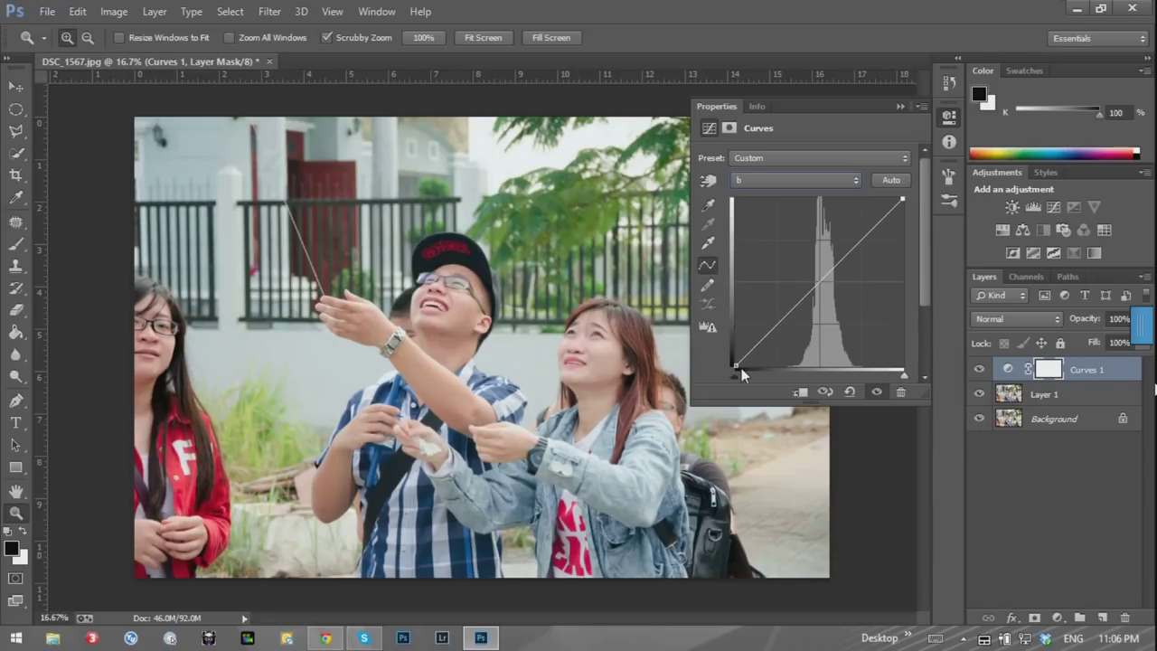
left_click_drag(741, 370, 760, 373)
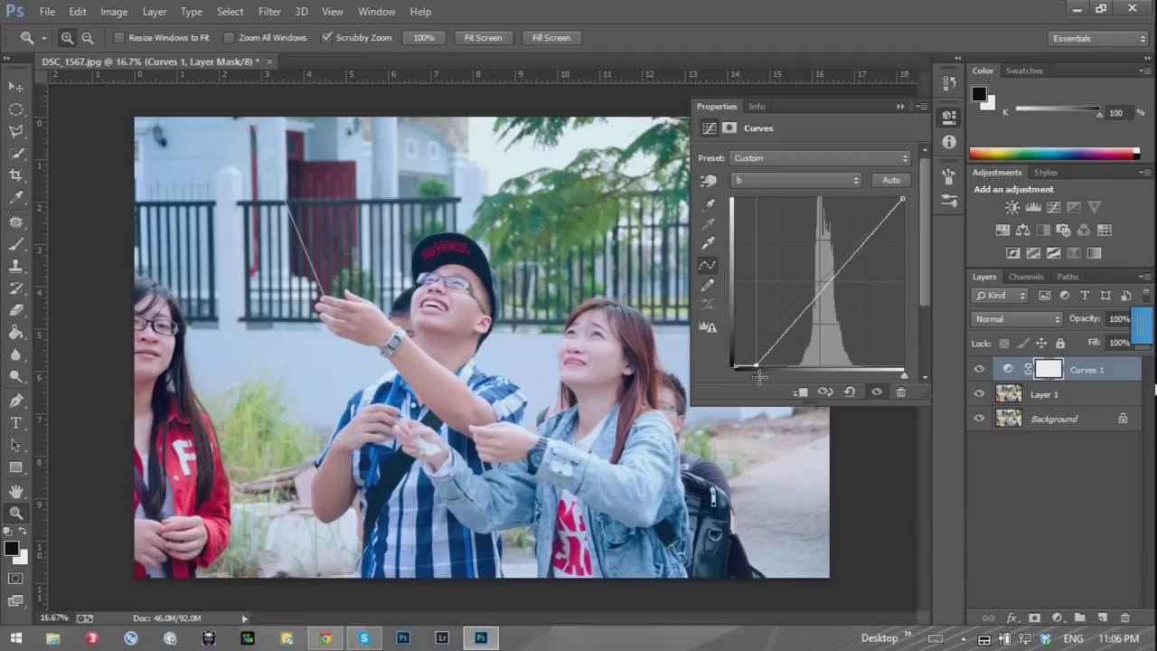
left_click_drag(902, 200, 886, 201)
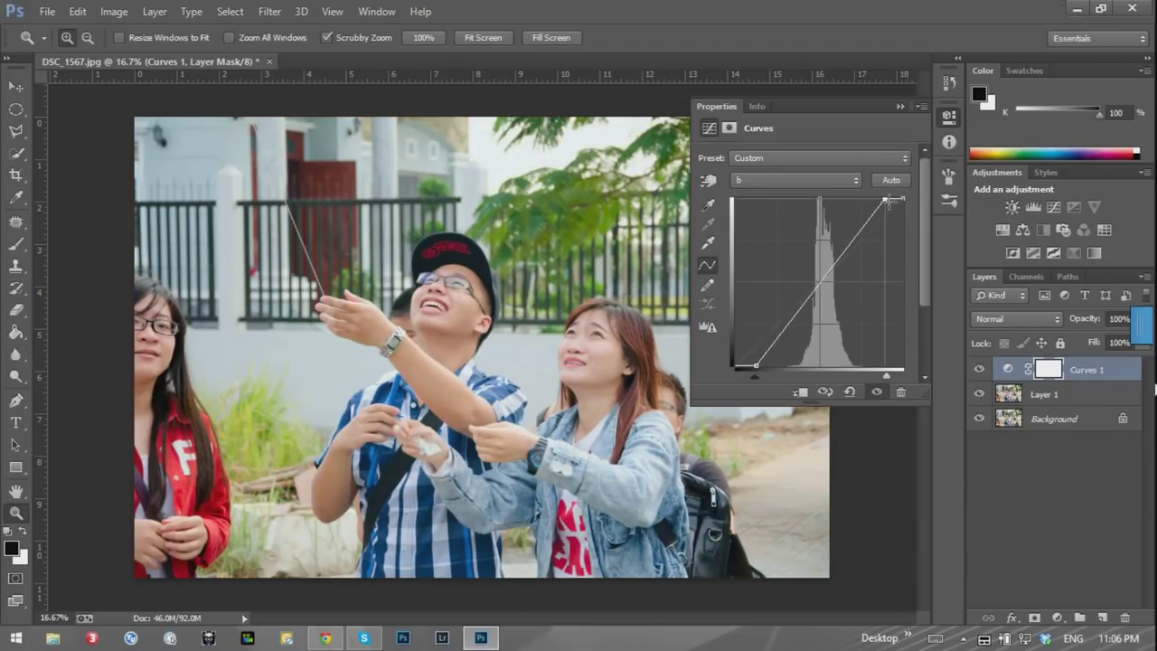
left_click(851, 240)
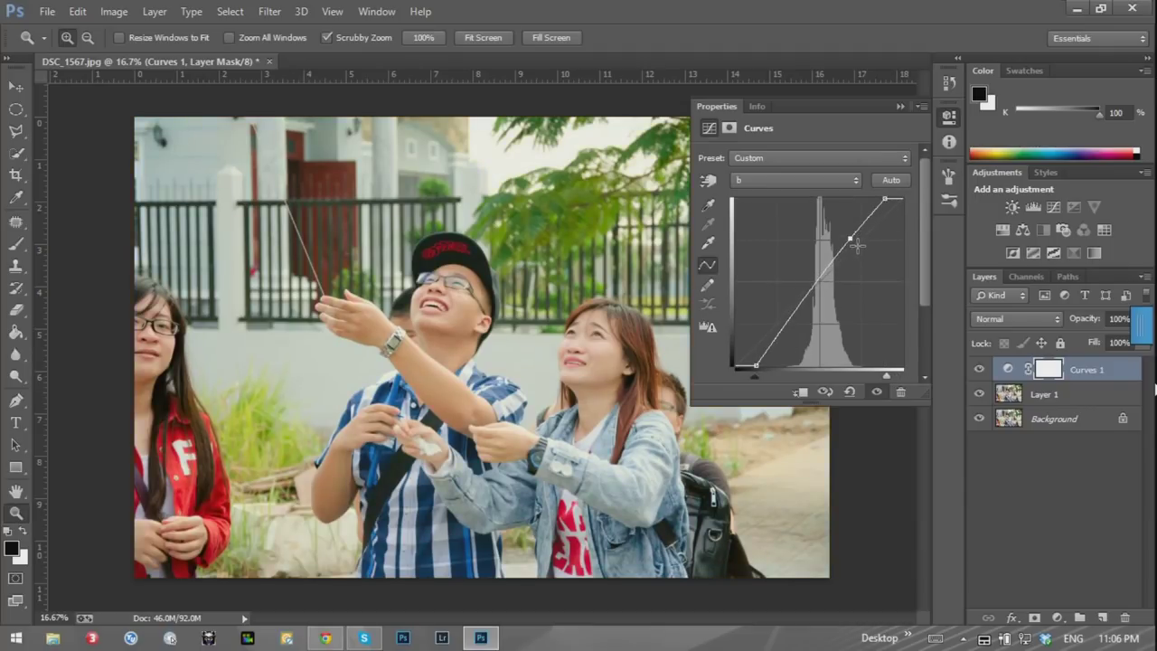
left_click(788, 323)
left_click_drag(795, 330, 799, 331)
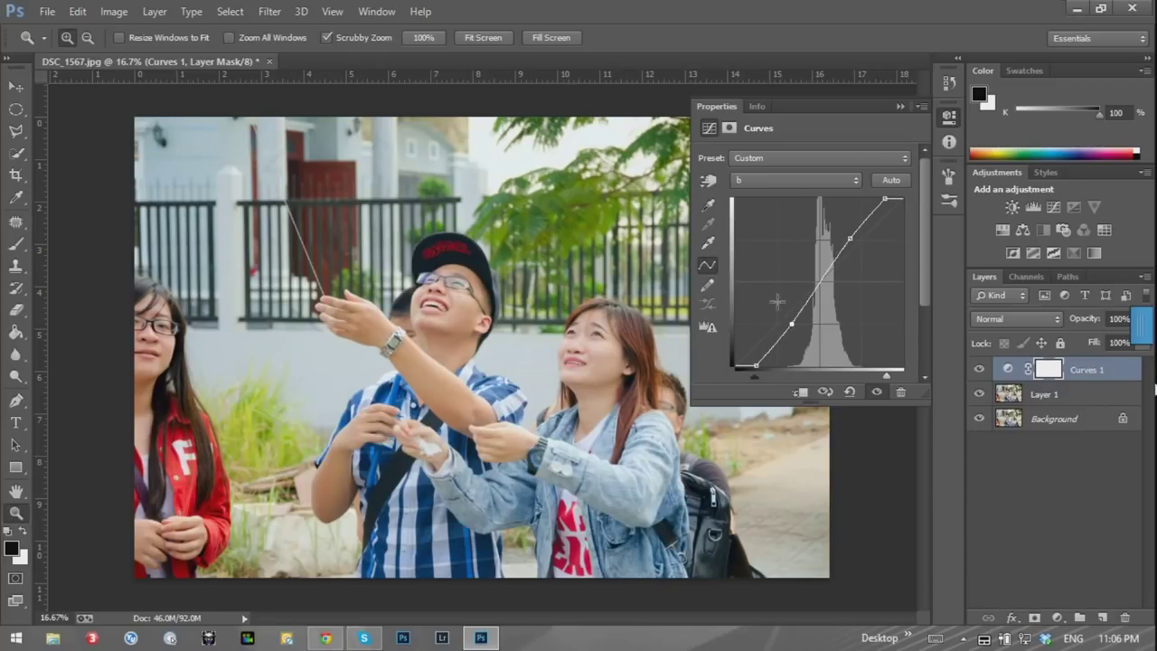
Toggle the Curves 1 layer on and off to compare the graded photo
left_click(899, 107)
left_click(979, 370)
left_click(983, 374)
left_click(982, 374)
left_click(983, 374)
left_click(983, 374)
left_click(982, 374)
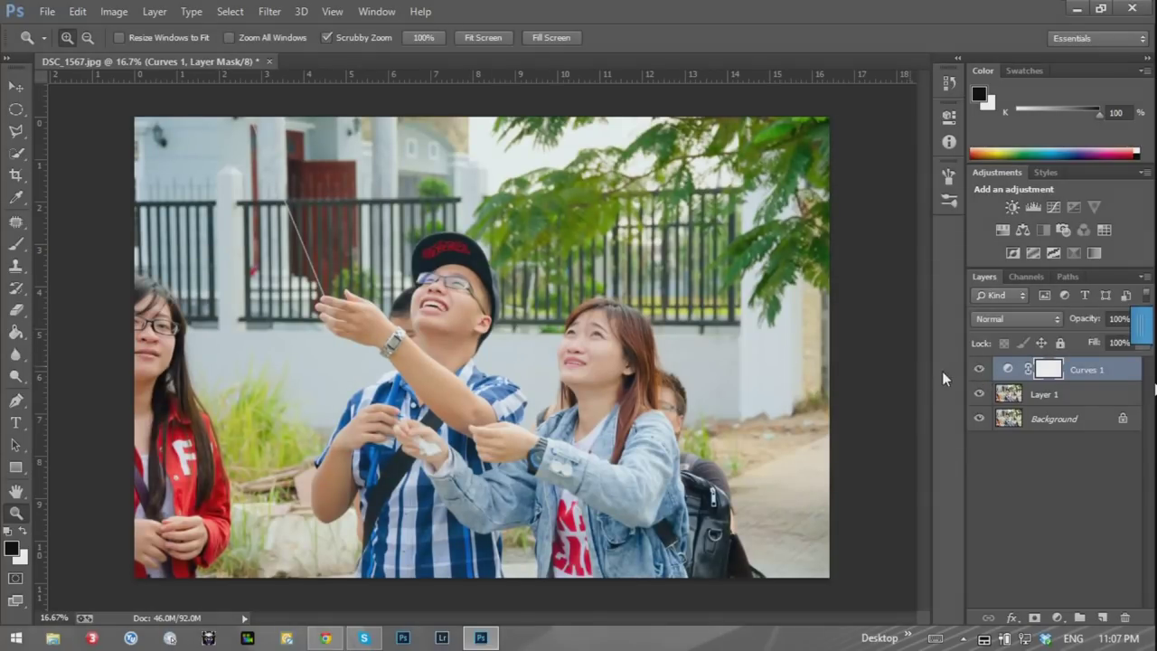
Reopen Curves 1 and ease the a channel's black point back slightly
double_click(1009, 374)
left_click(764, 180)
left_click(764, 213)
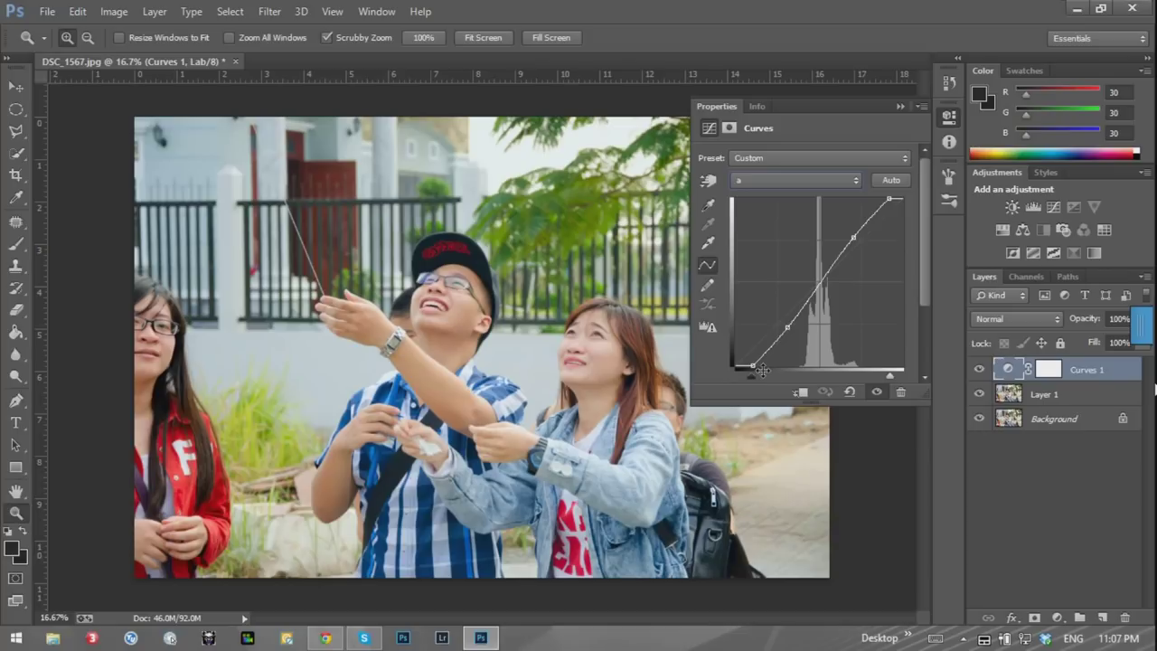
left_click_drag(755, 373, 743, 373)
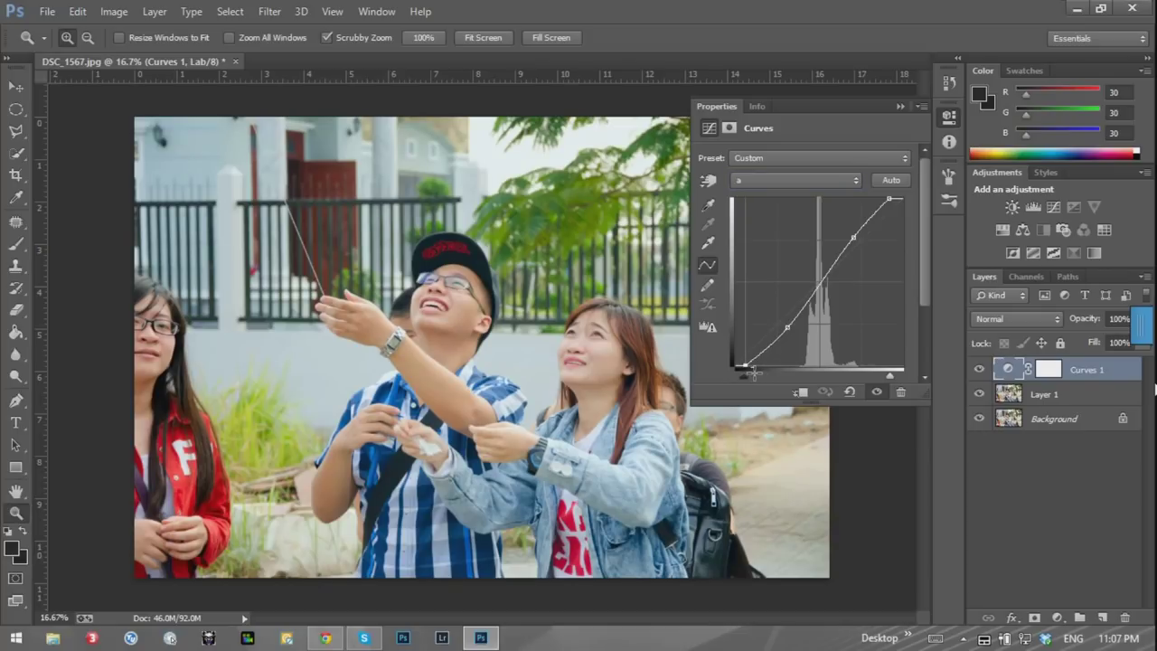
Compare Curves 1 on and off, then combine it with Layer 1 into a smart object
left_click(898, 106)
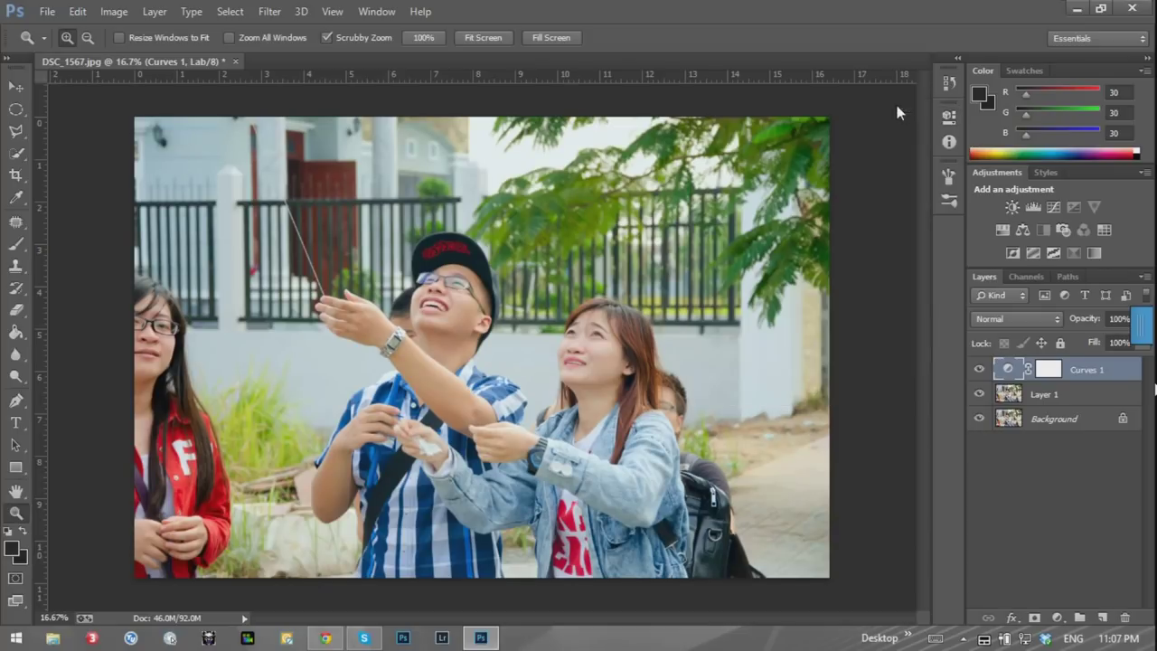
left_click(979, 370)
left_click(980, 370)
left_click(981, 369)
left_click(980, 370)
left_click(1091, 397, "shift")
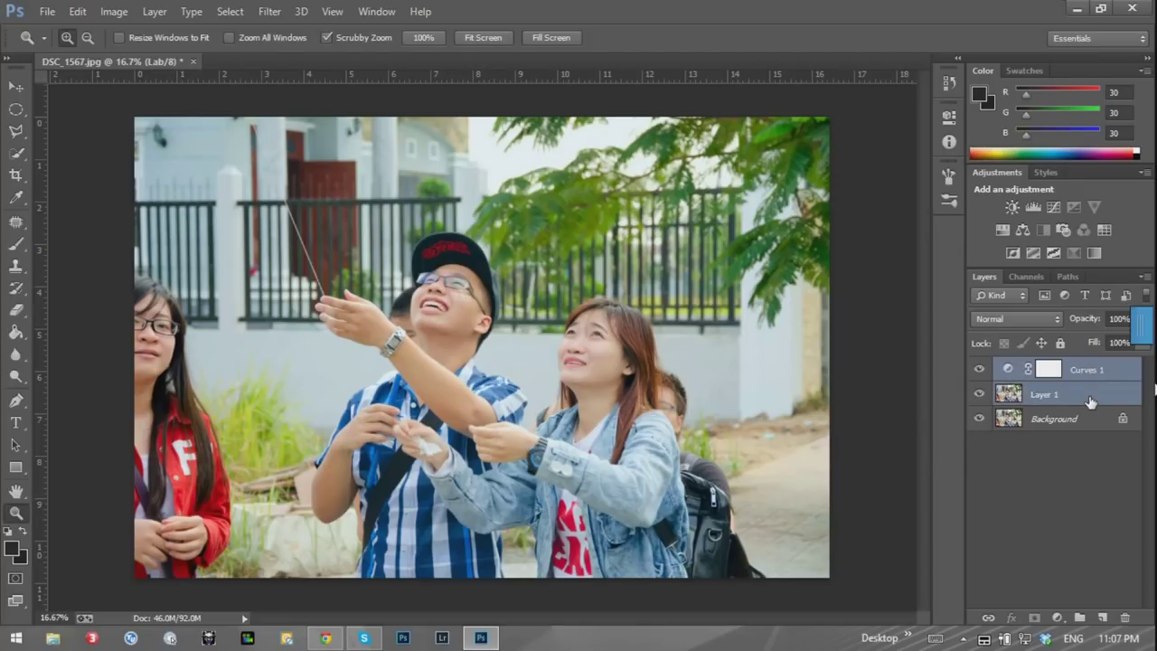
right_click(1091, 402)
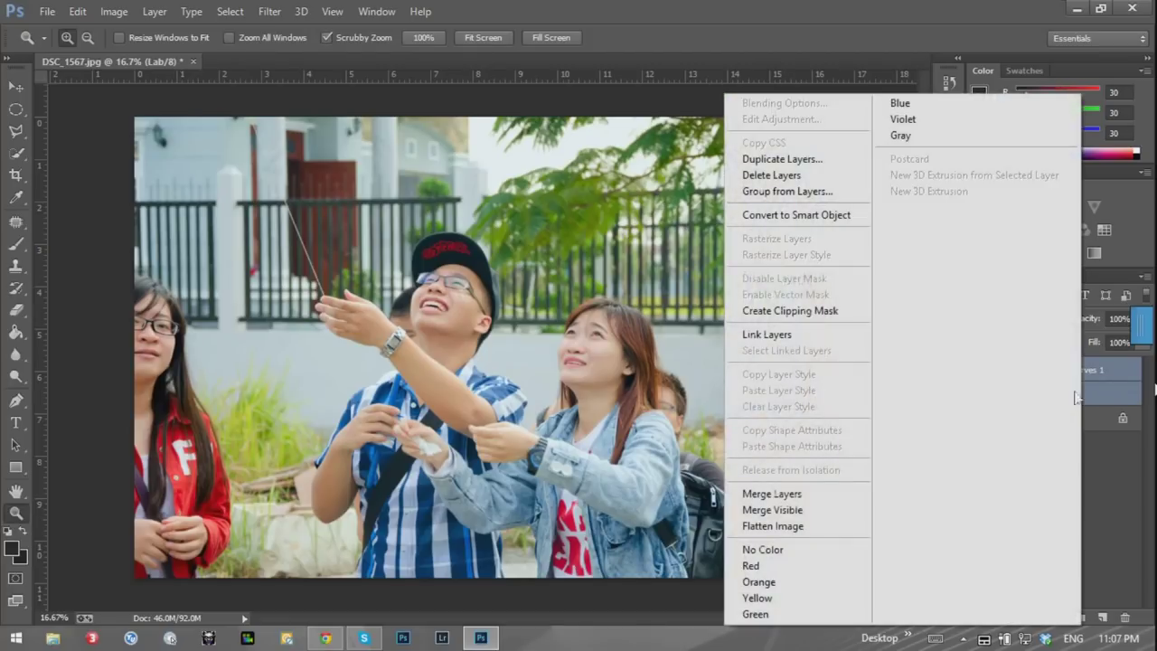
left_click(801, 214)
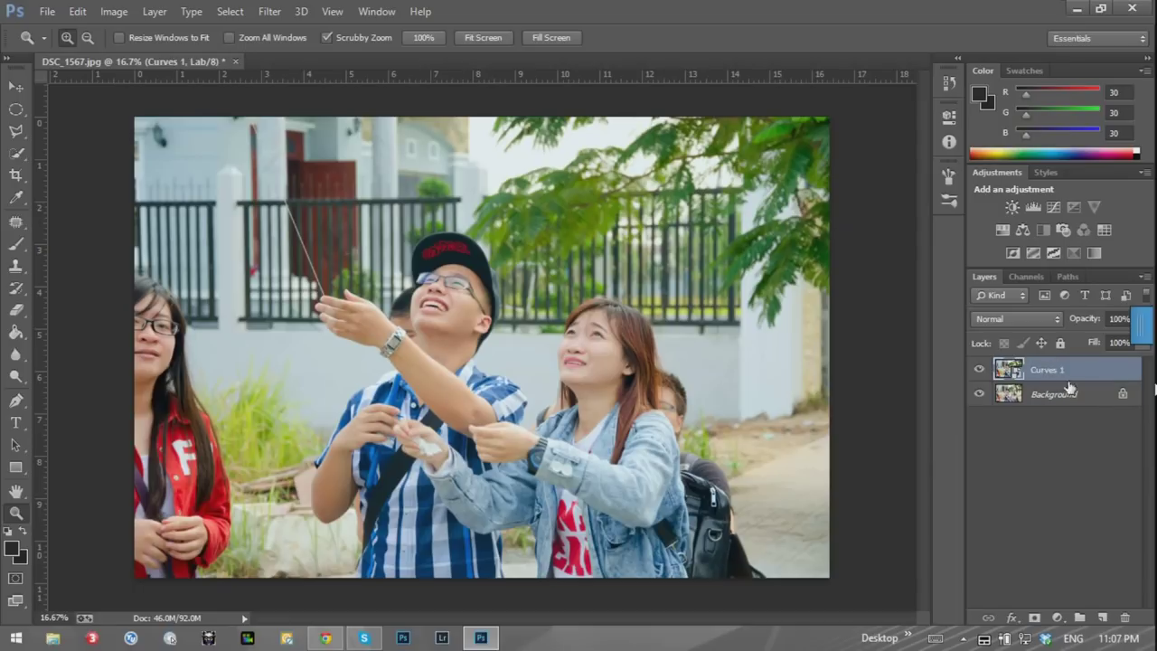
Convert the document to RGB Color without rasterizing or flattening, then hide Curves 1
left_click(114, 11)
mouse_move(124, 31)
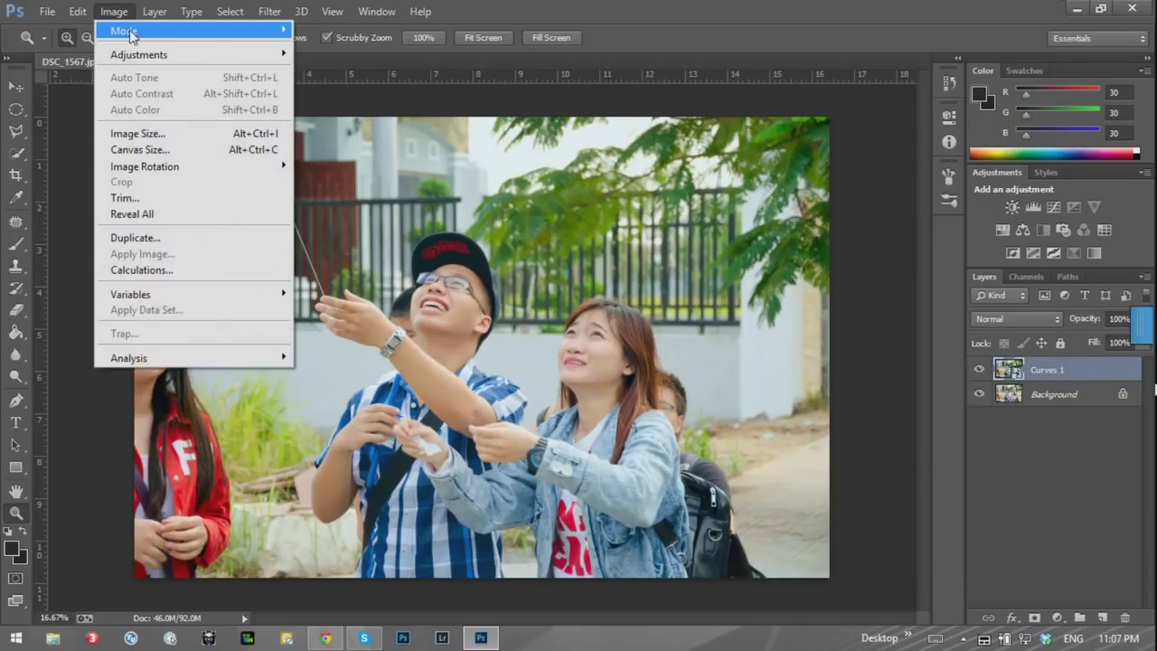
left_click(357, 94)
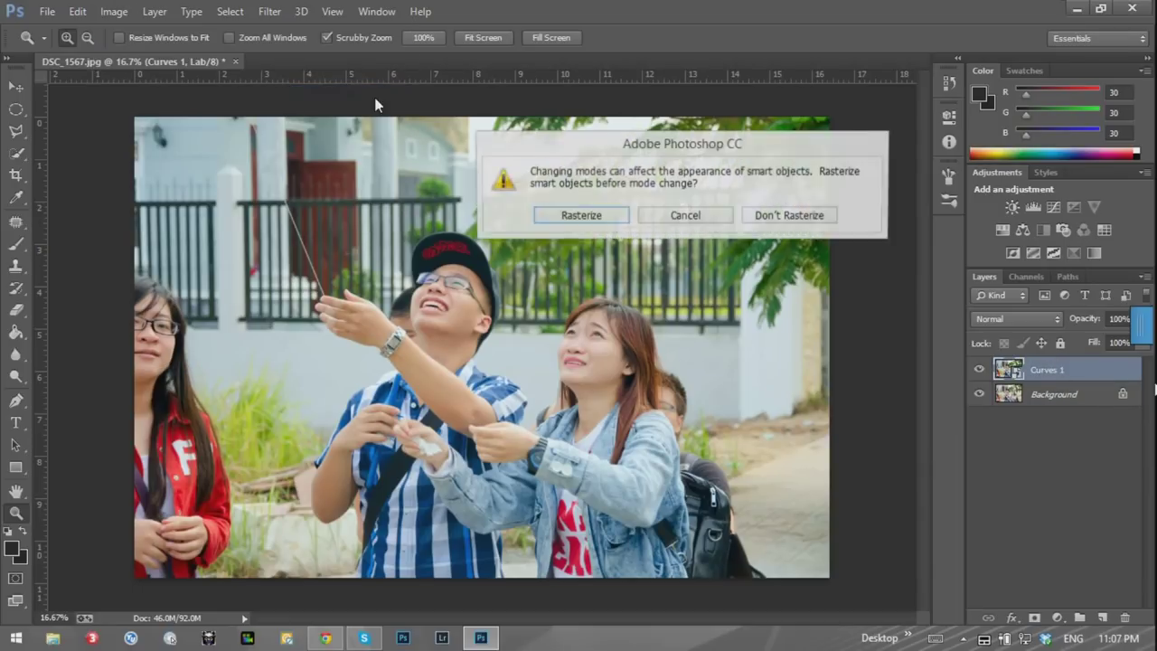
left_click(807, 223)
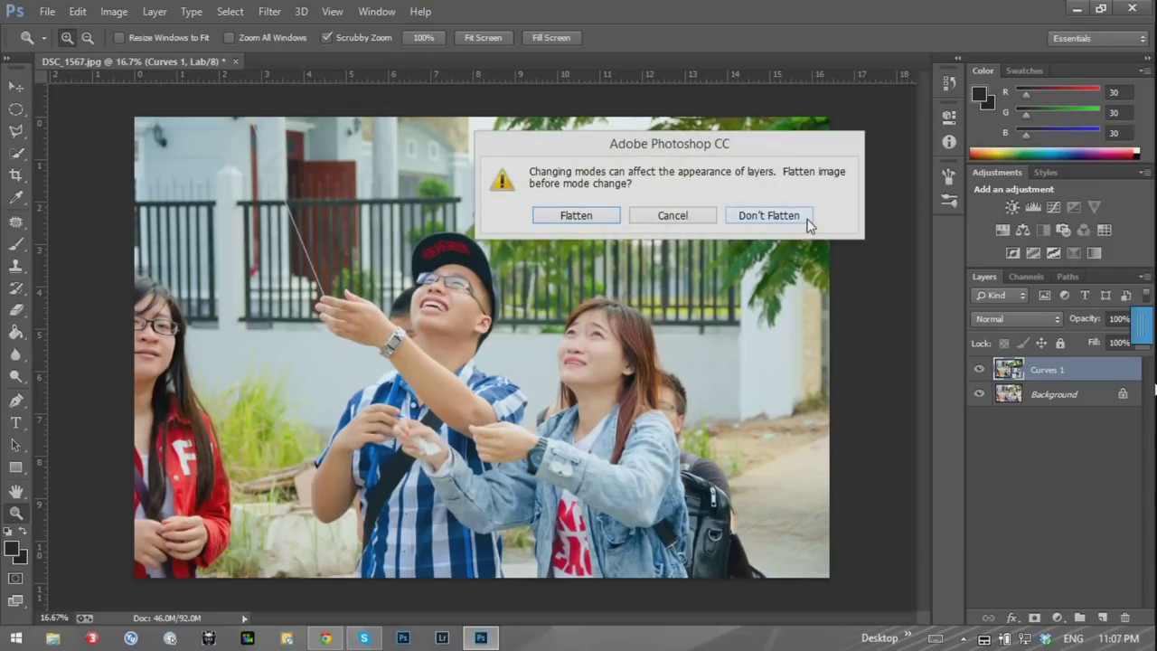
left_click(776, 215)
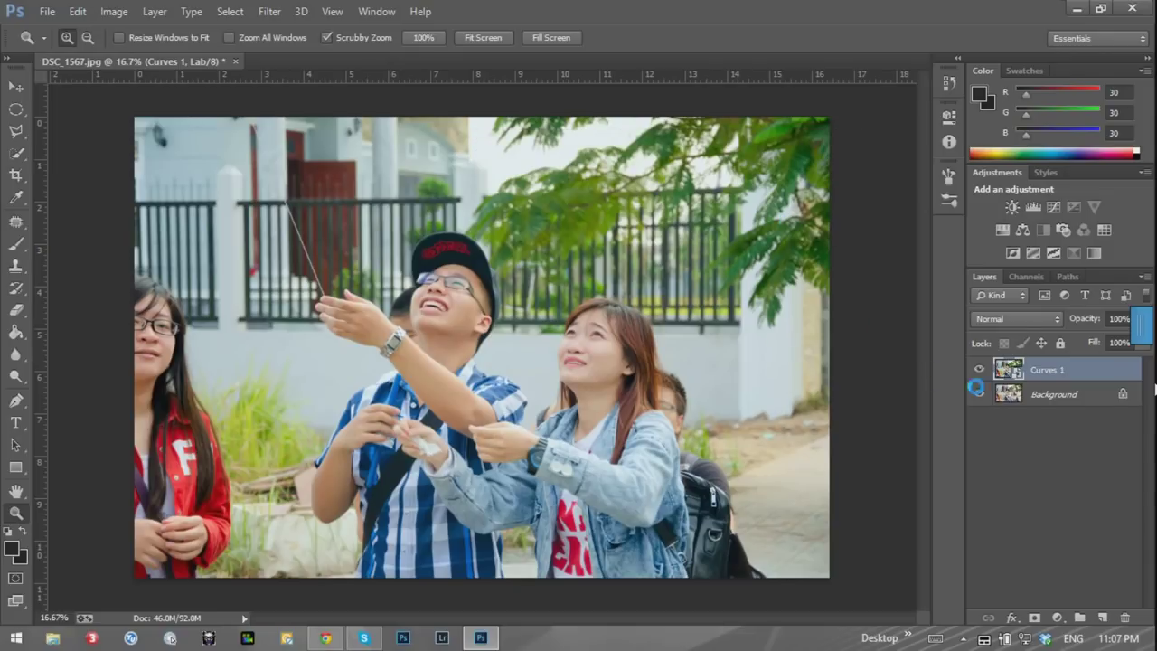
left_click(1073, 391)
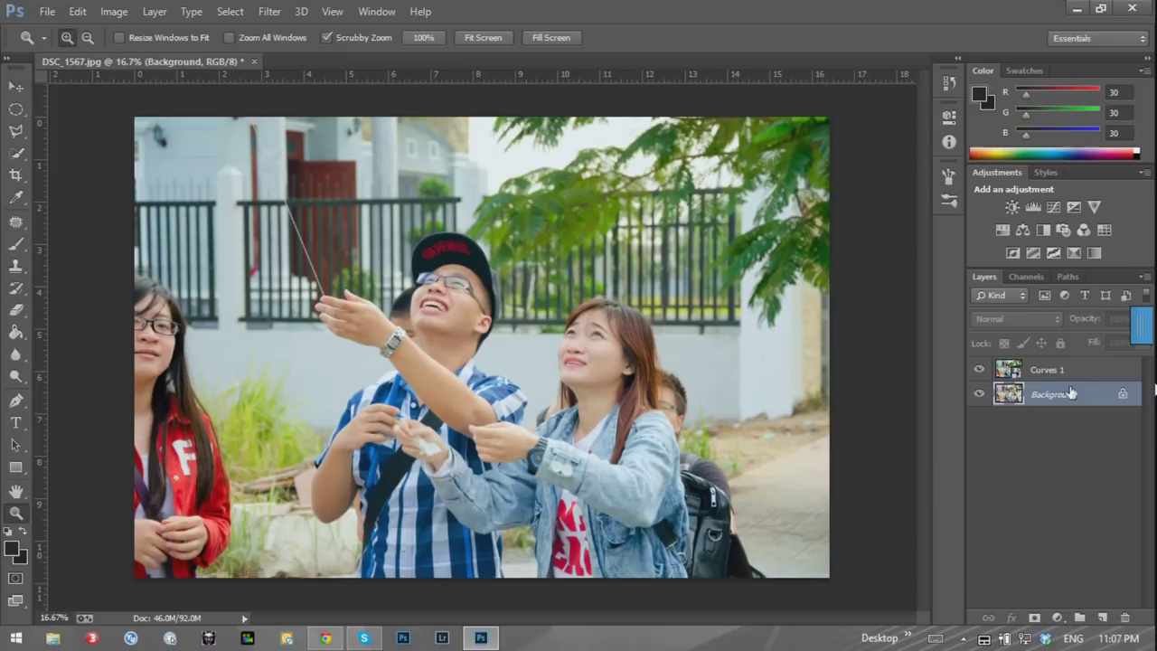
left_click(1001, 374)
left_click(982, 372)
left_click(1073, 402)
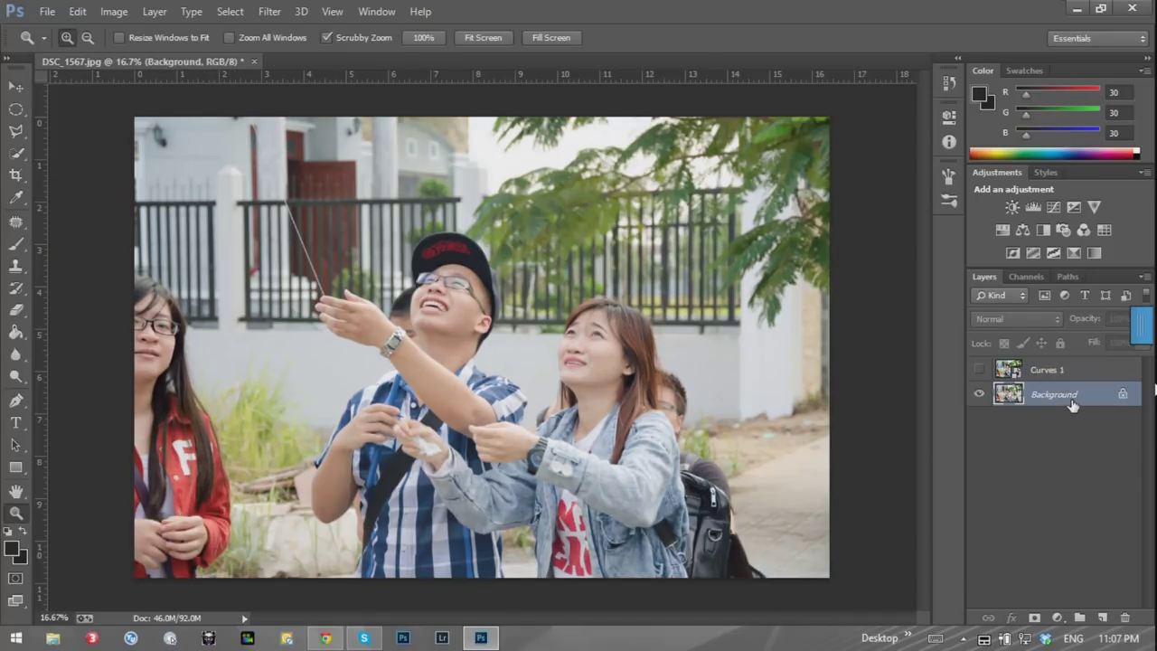
Duplicate Background and add a Vibrance layer set to Vibrance +100, Saturation +9
key("ctrl+j")
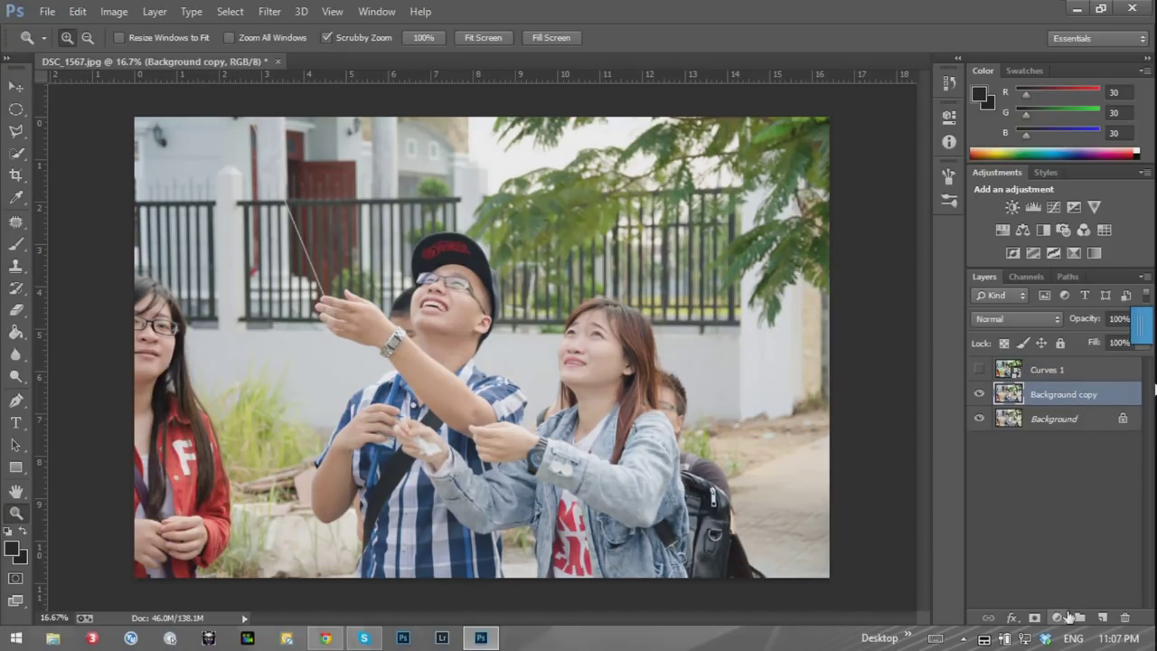
left_click(1059, 617)
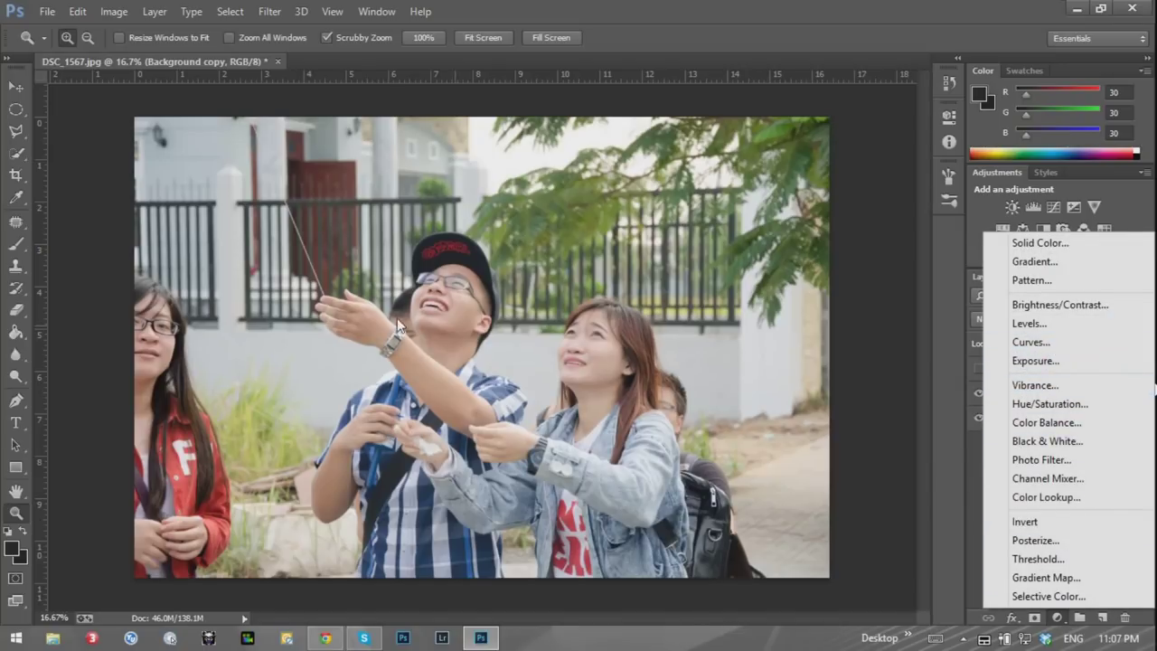
left_click(1055, 384)
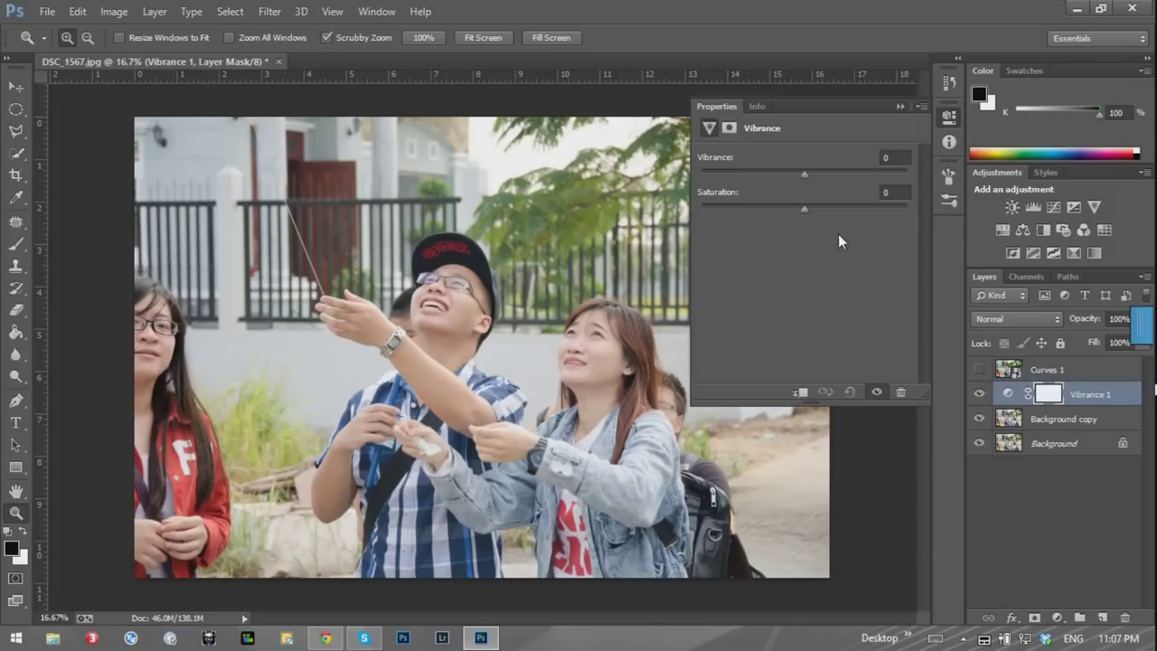
left_click_drag(805, 173, 916, 187)
left_click(807, 210)
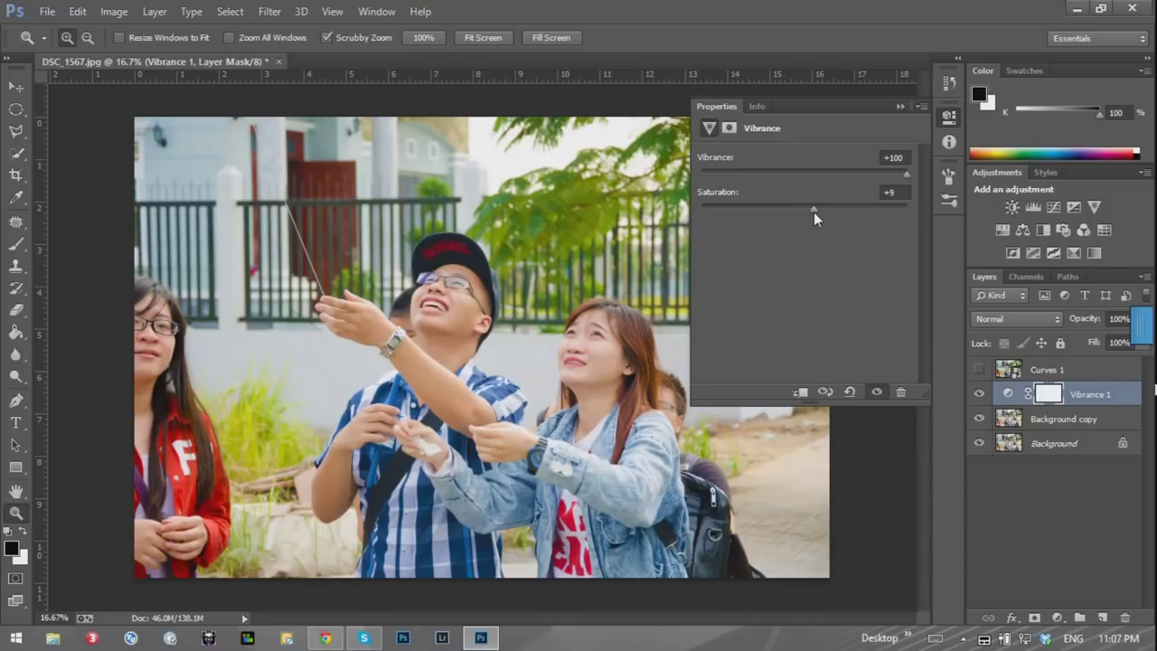
left_click(899, 106)
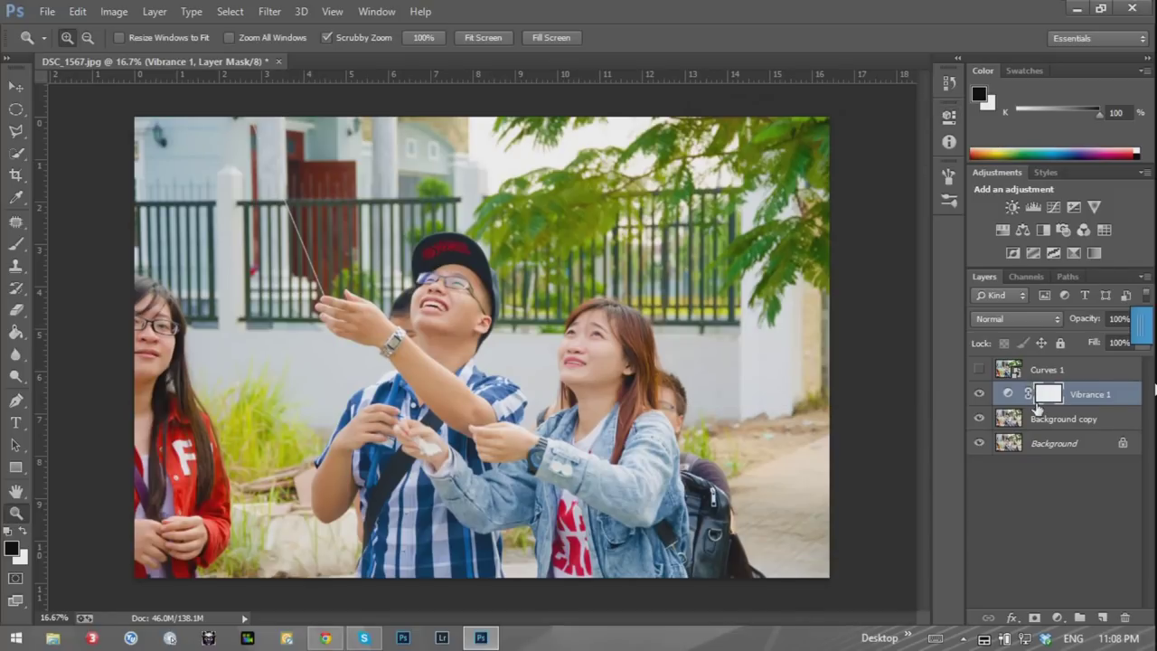
left_click(1099, 422, "ctrl")
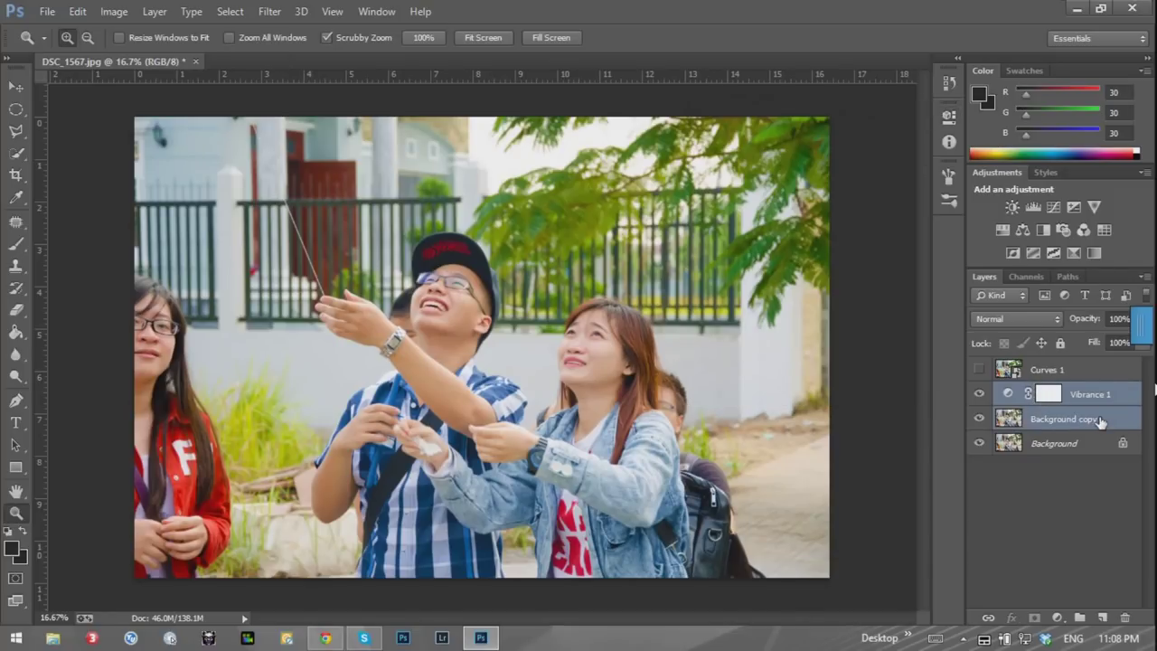
Combine Vibrance 1 and Background copy into a smart object and show Curves 1 again
right_click(1102, 420)
left_click(828, 216)
left_click(979, 370)
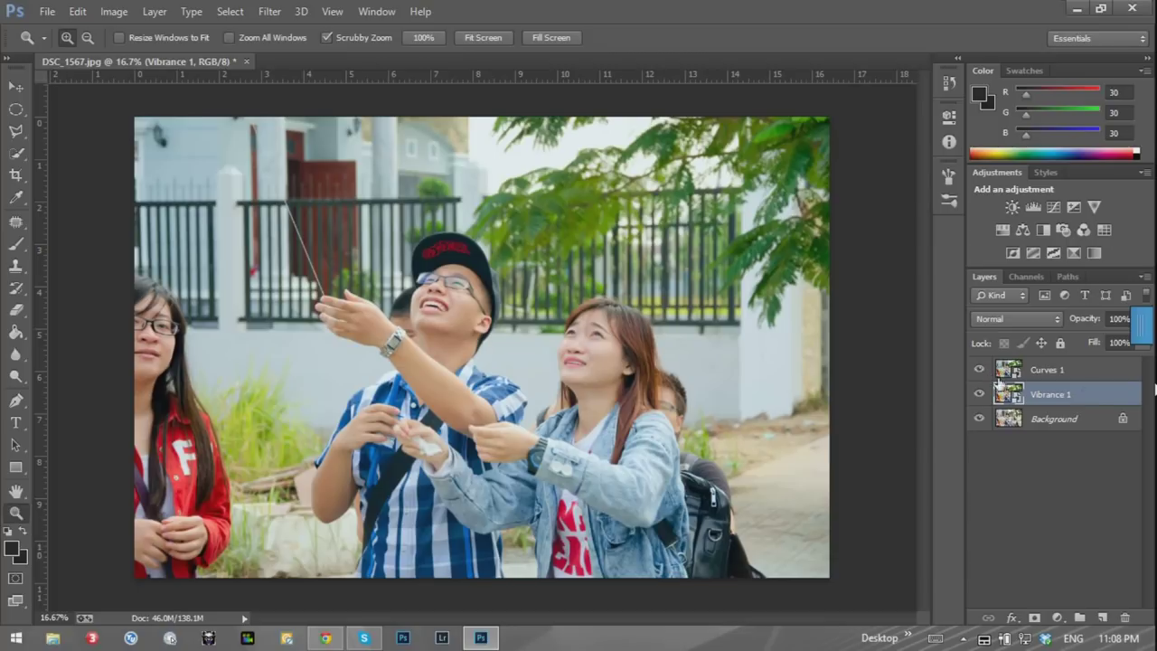
left_click(1081, 371)
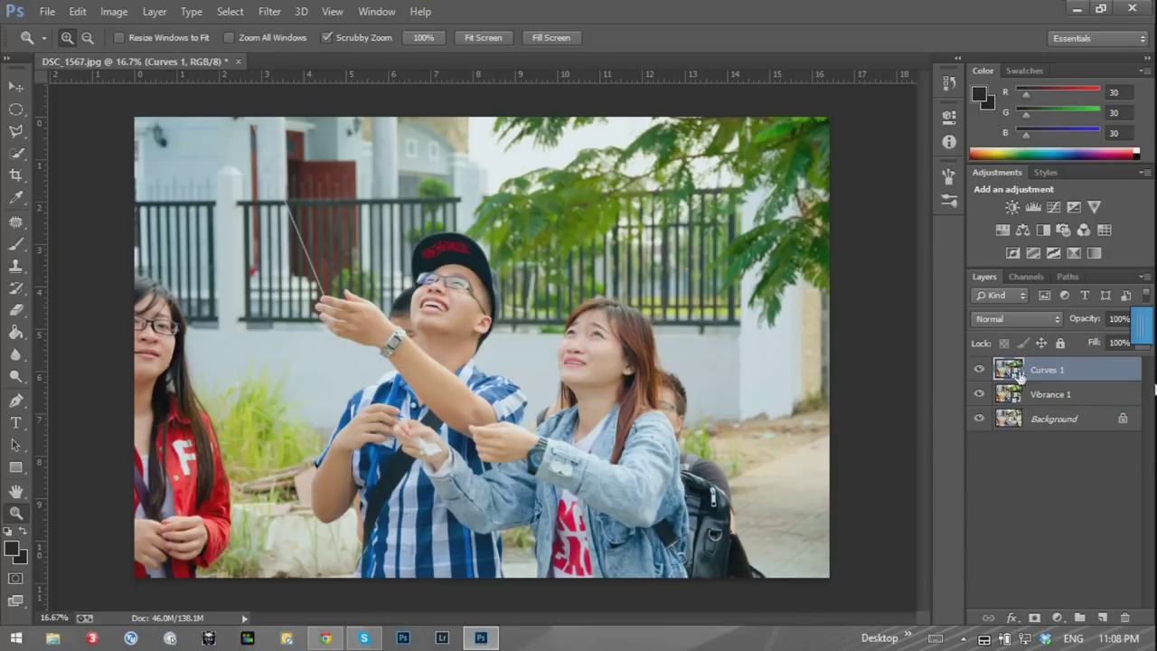
Rename Curves 1 to 'lab' and Vibrance 1 to 'RGB', then hide the lab layer
double_click(1064, 370)
type("lap")
left_click(1079, 434)
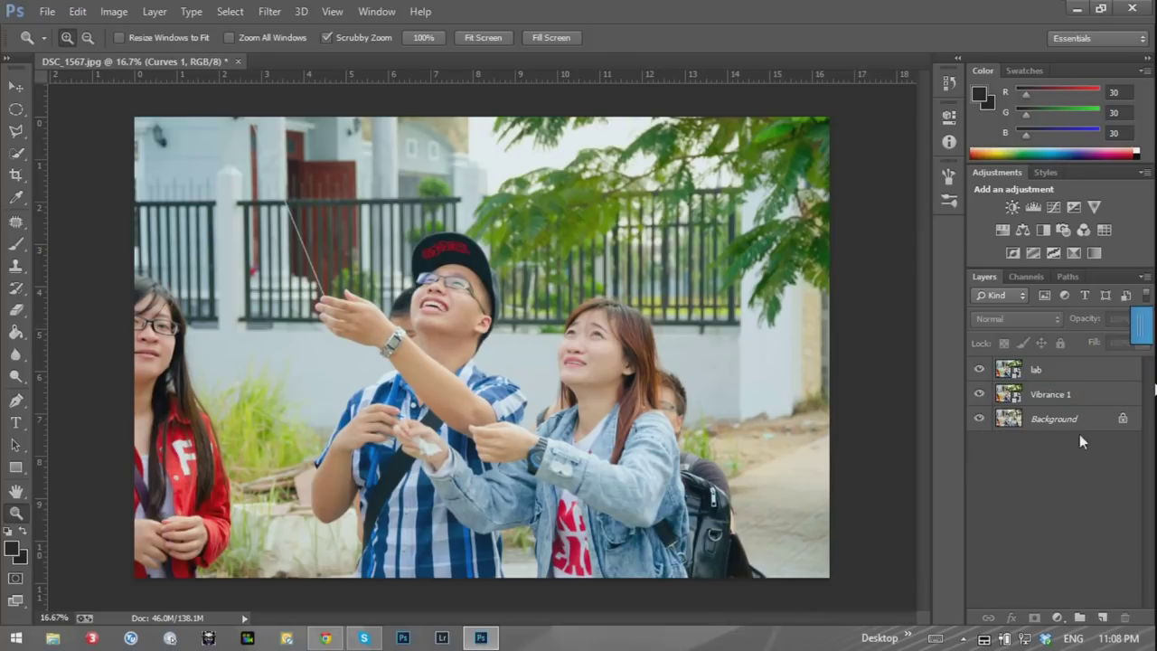
double_click(1064, 394)
type("RGB")
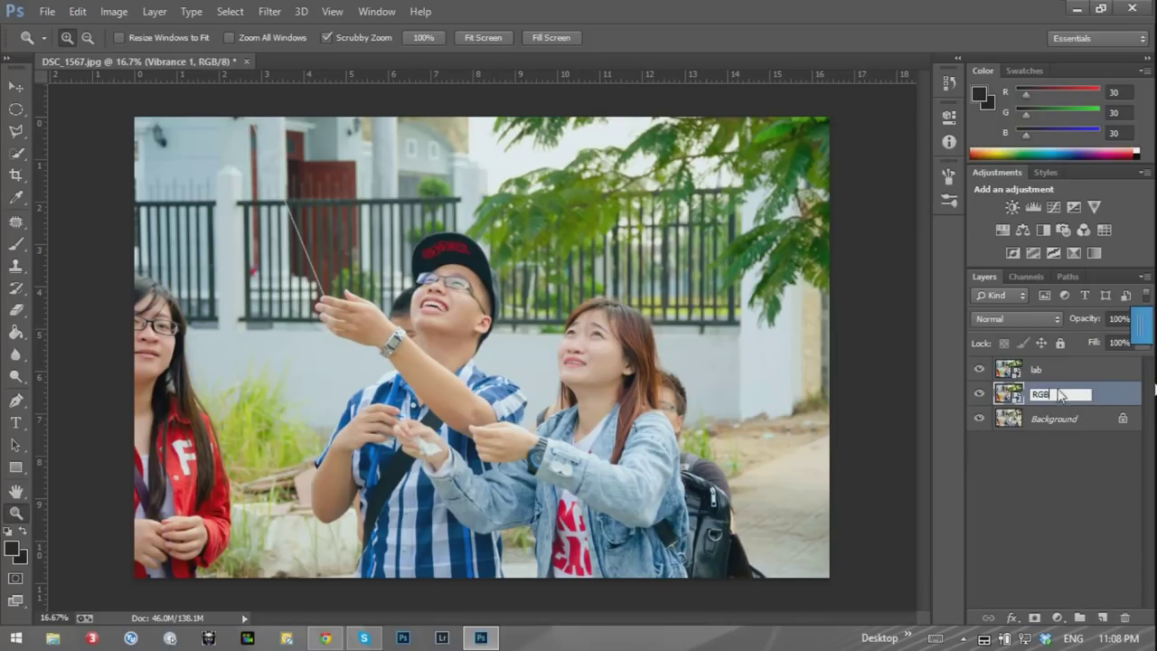
key("Return")
left_click(978, 369)
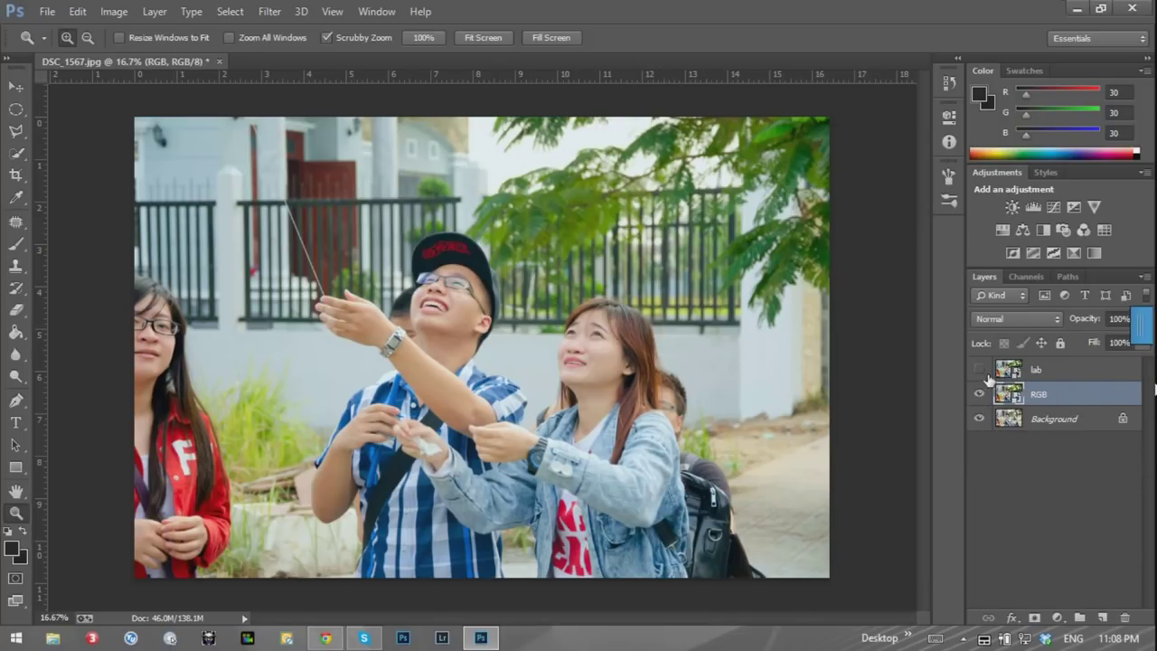
left_click(980, 370)
left_click(979, 370)
left_click(979, 370)
left_click(978, 369)
left_click(979, 369)
left_click(985, 373)
left_click(985, 372)
left_click(985, 372)
left_click(985, 373)
left_click(979, 369)
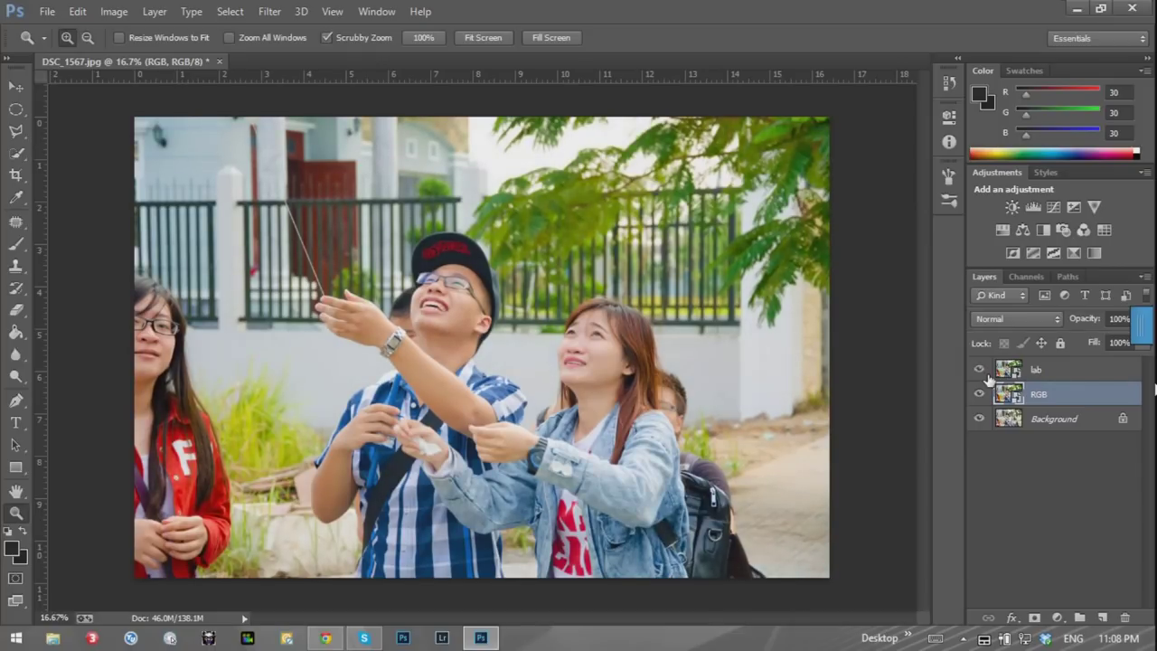
left_click(1064, 376)
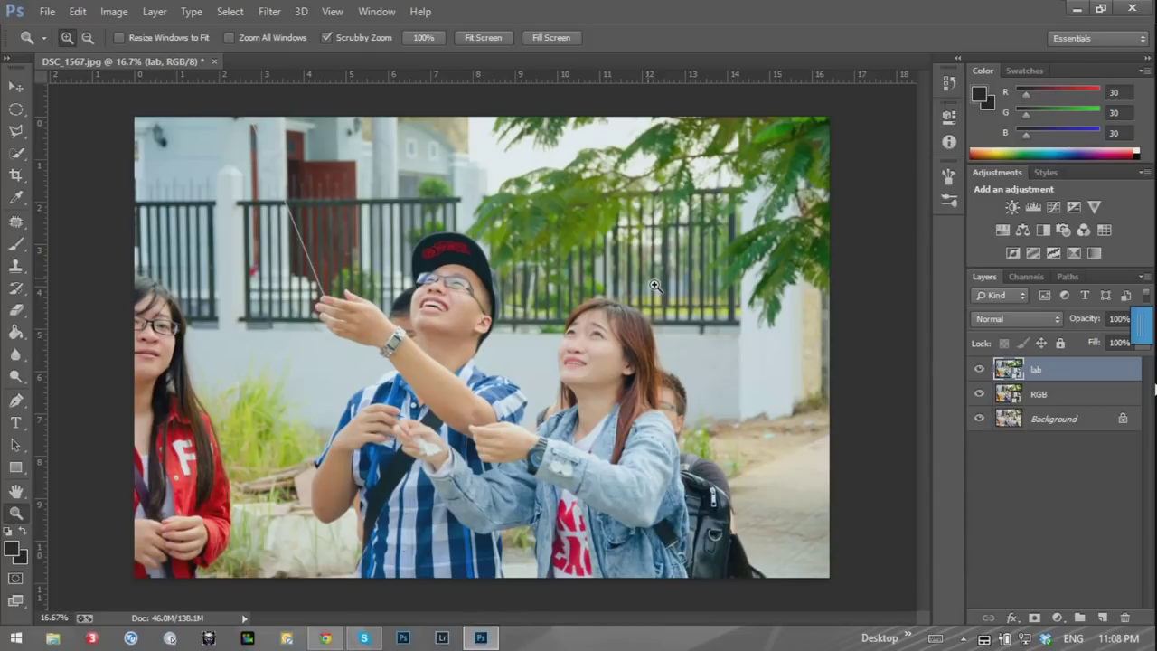
left_click(979, 369)
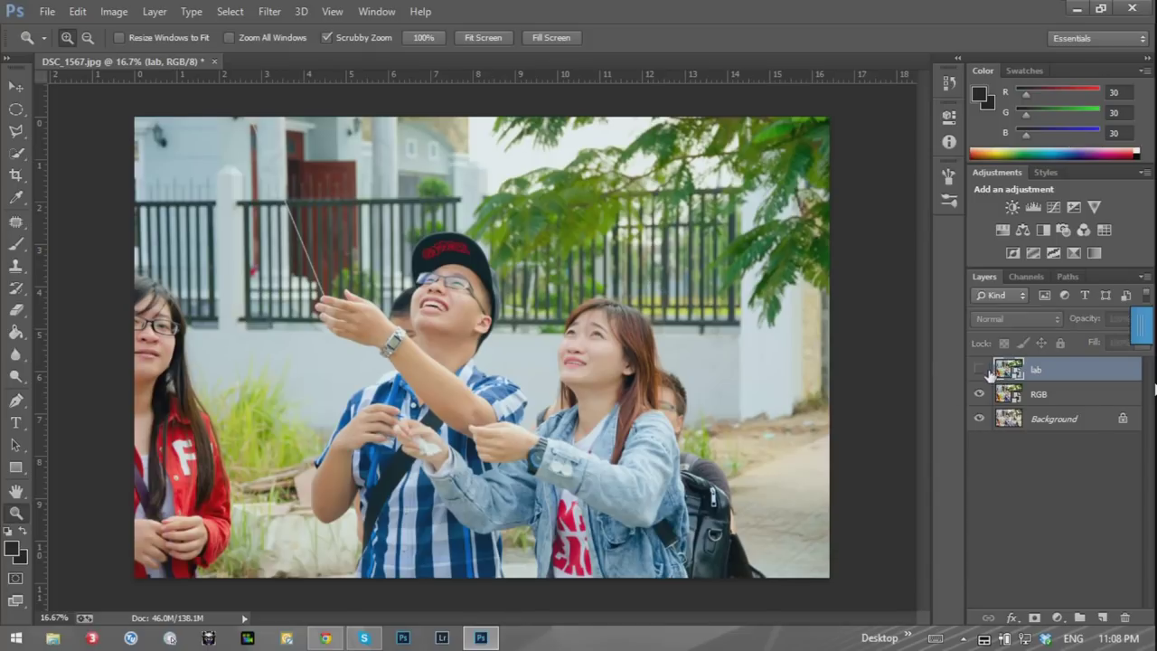
left_click(1084, 407)
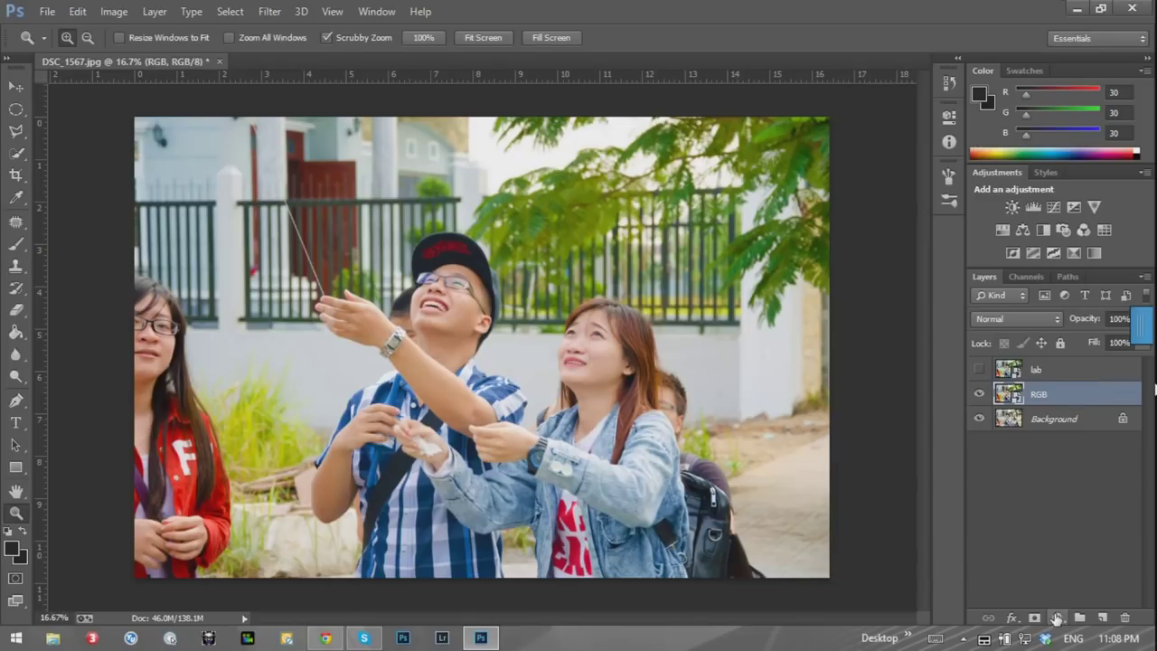
left_click(1056, 617)
left_click(1022, 387)
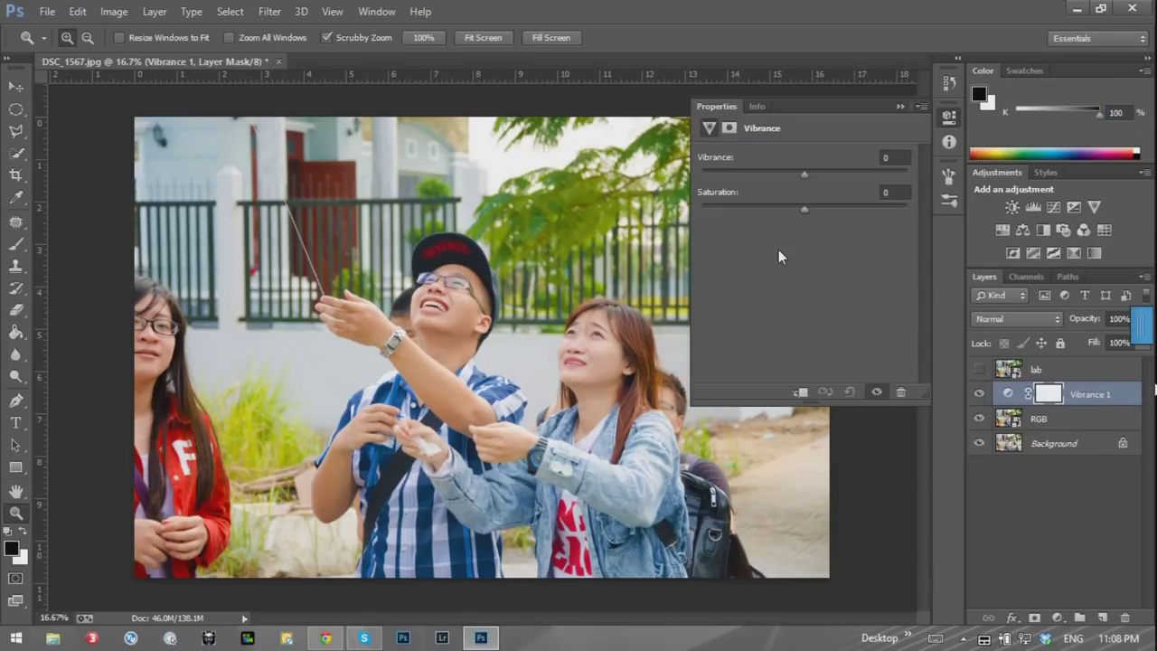
left_click_drag(805, 208, 816, 207)
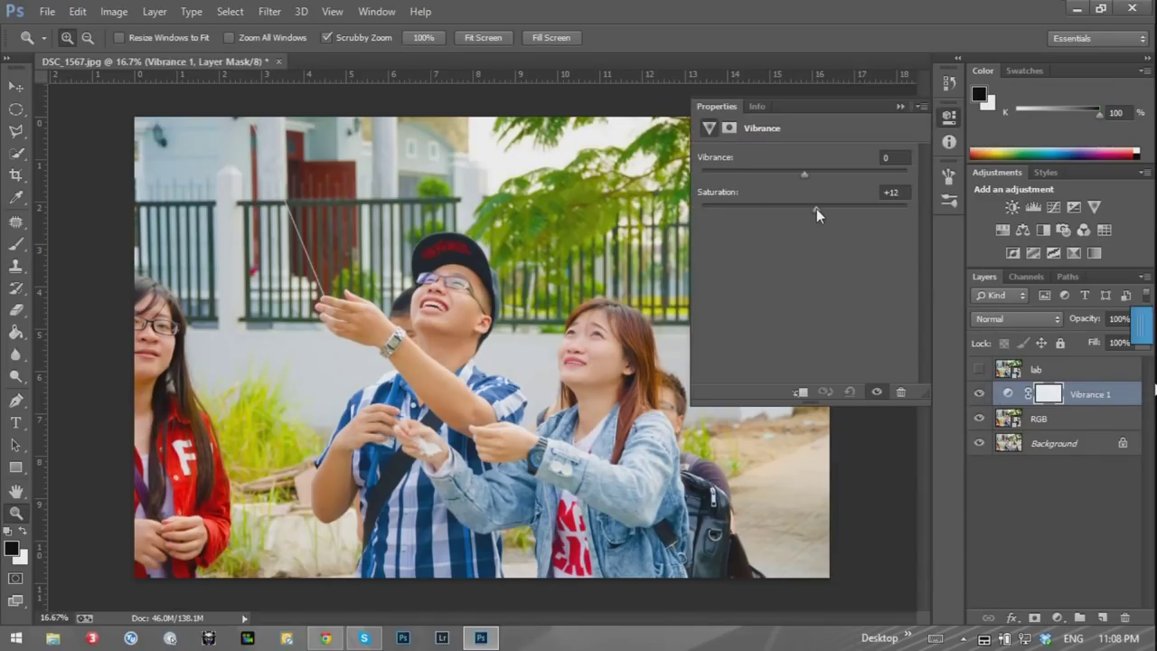
left_click_drag(816, 172, 837, 173)
left_click_drag(837, 187, 911, 201)
left_click_drag(816, 208, 803, 208)
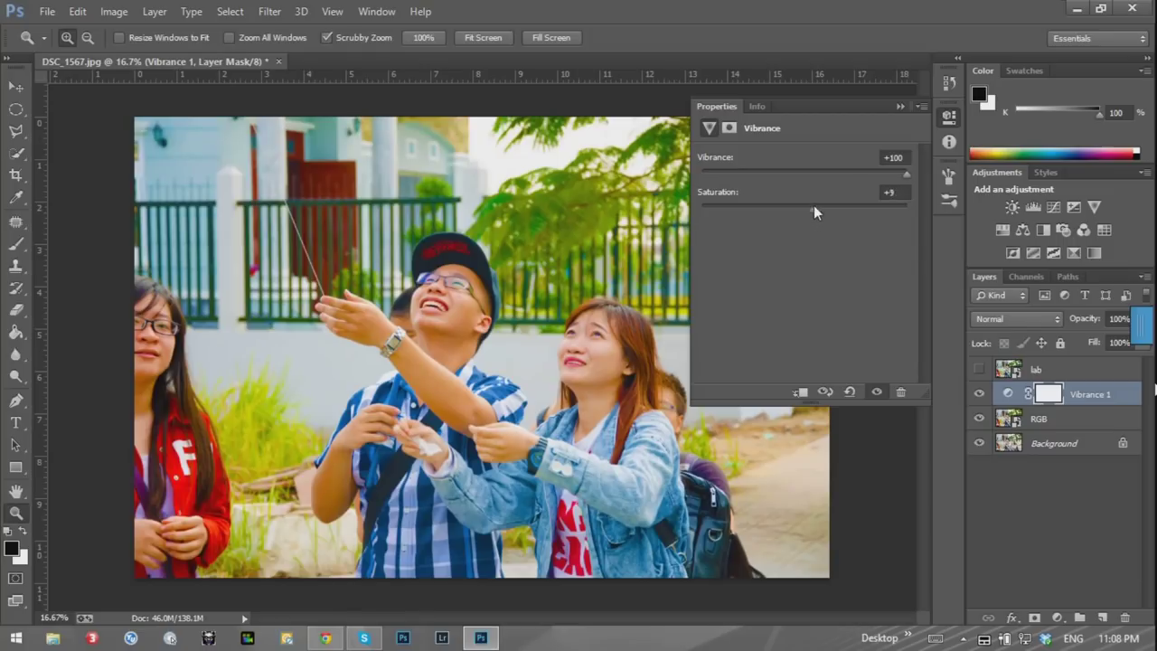
left_click(899, 105)
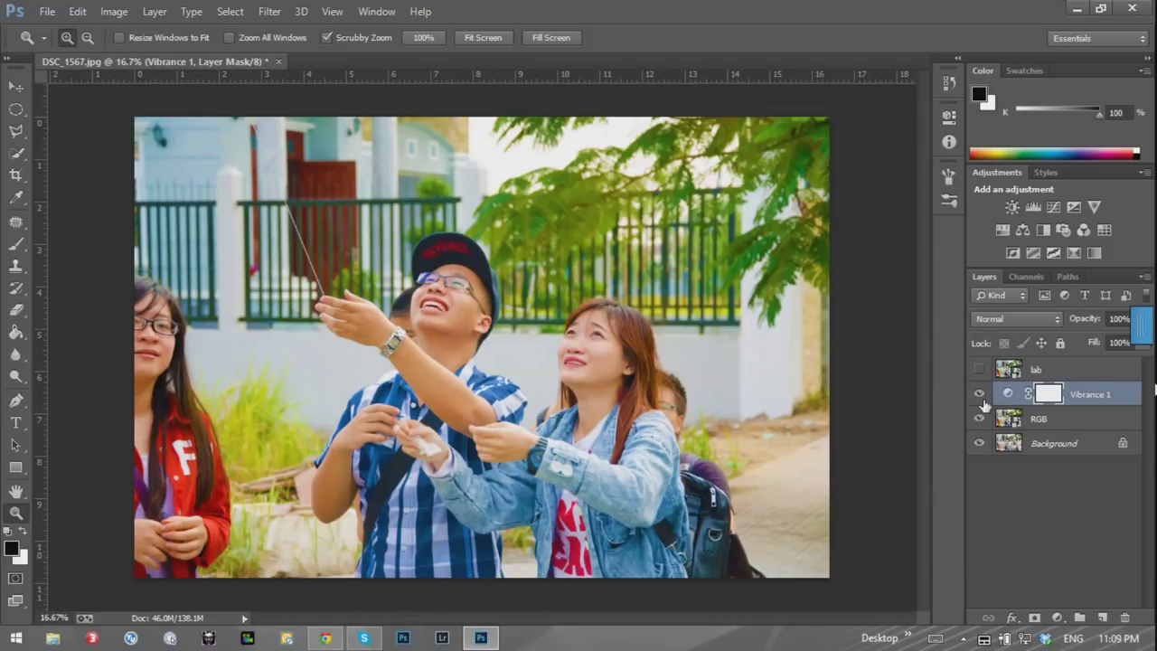
key("Delete")
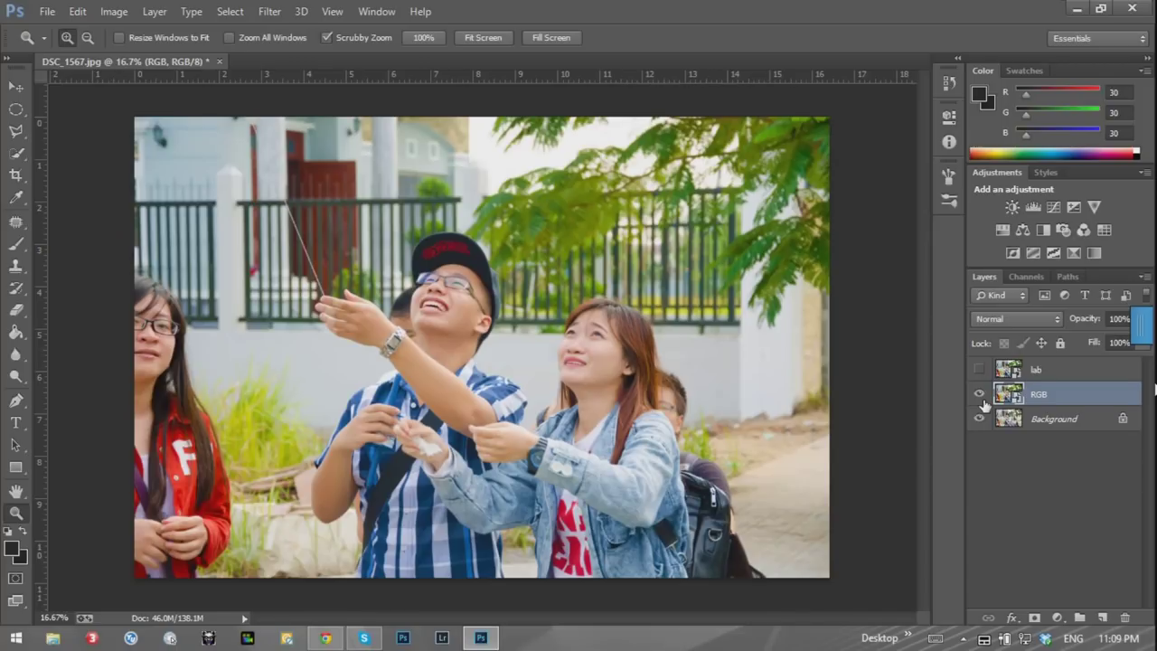
Toggle the lab layer on and off against RGB, leaving lab visible and selected
left_click(979, 370)
left_click(979, 370)
left_click(981, 370)
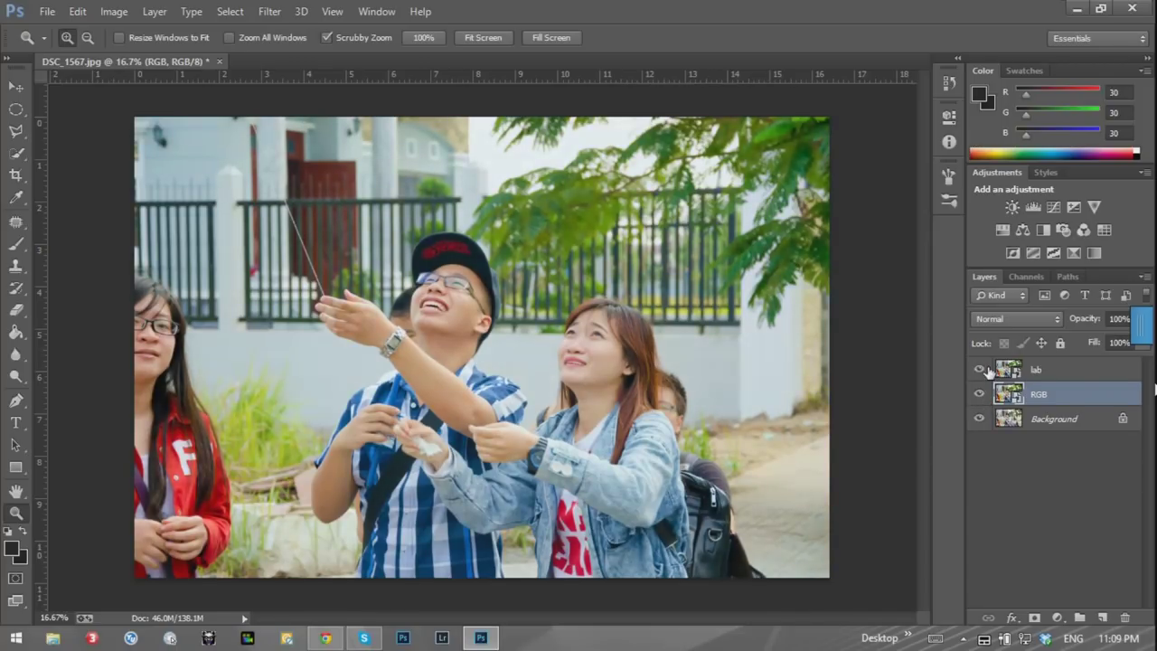
left_click(979, 370)
left_click(979, 370)
left_click(1039, 370)
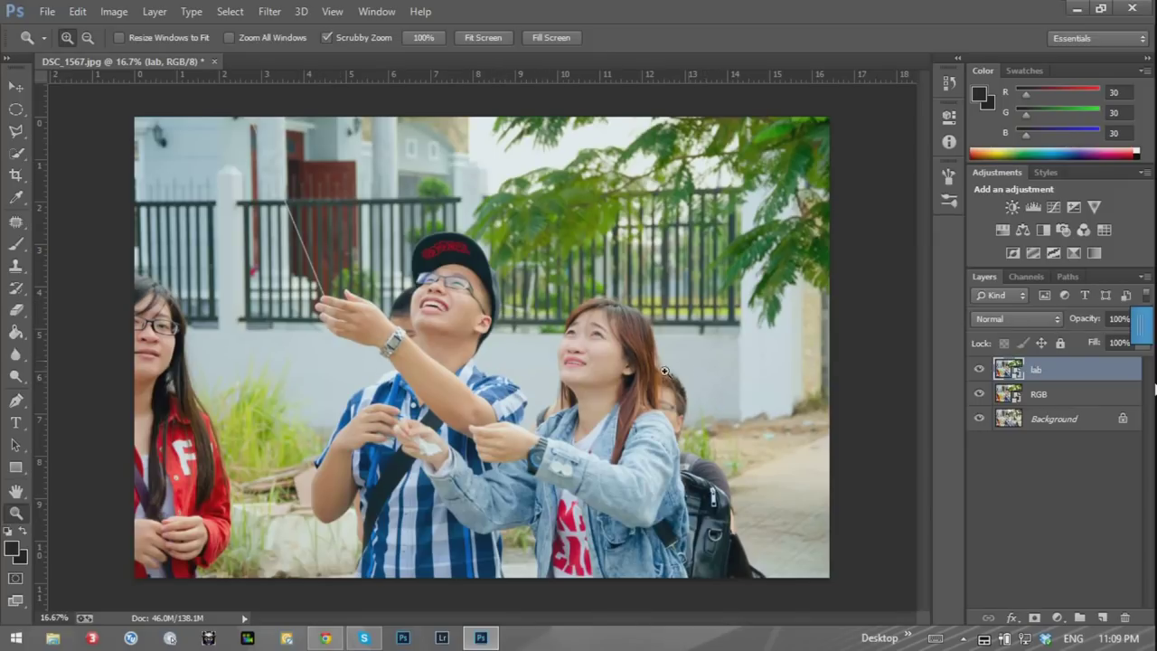
left_click(983, 370)
left_click(1039, 396)
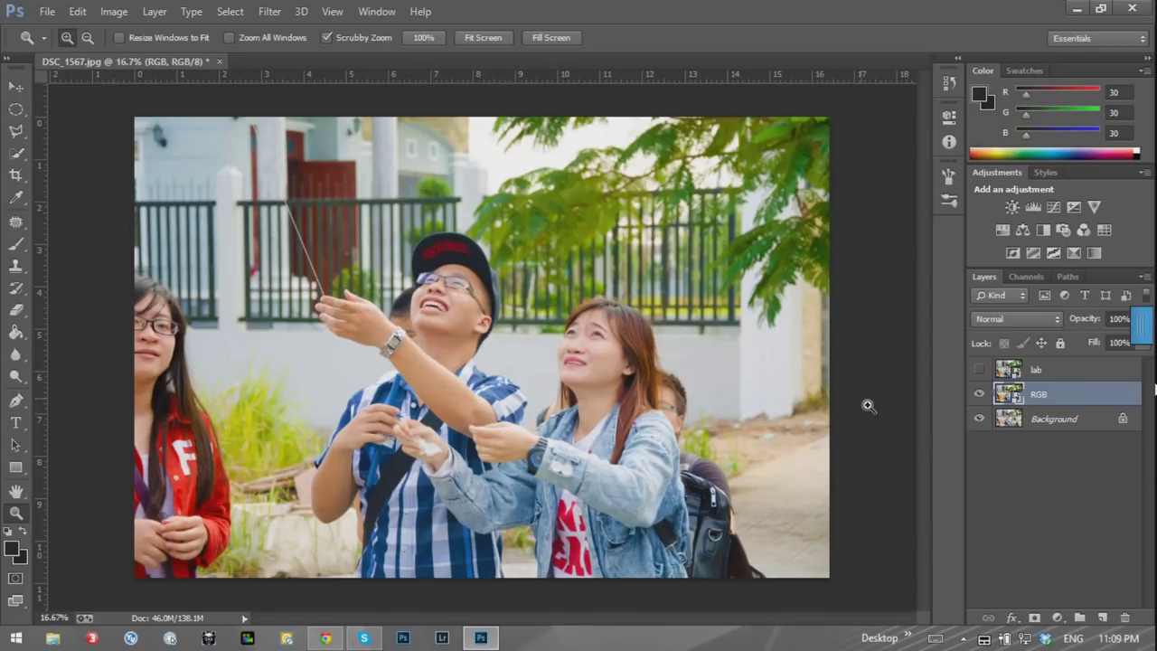
left_click(978, 368)
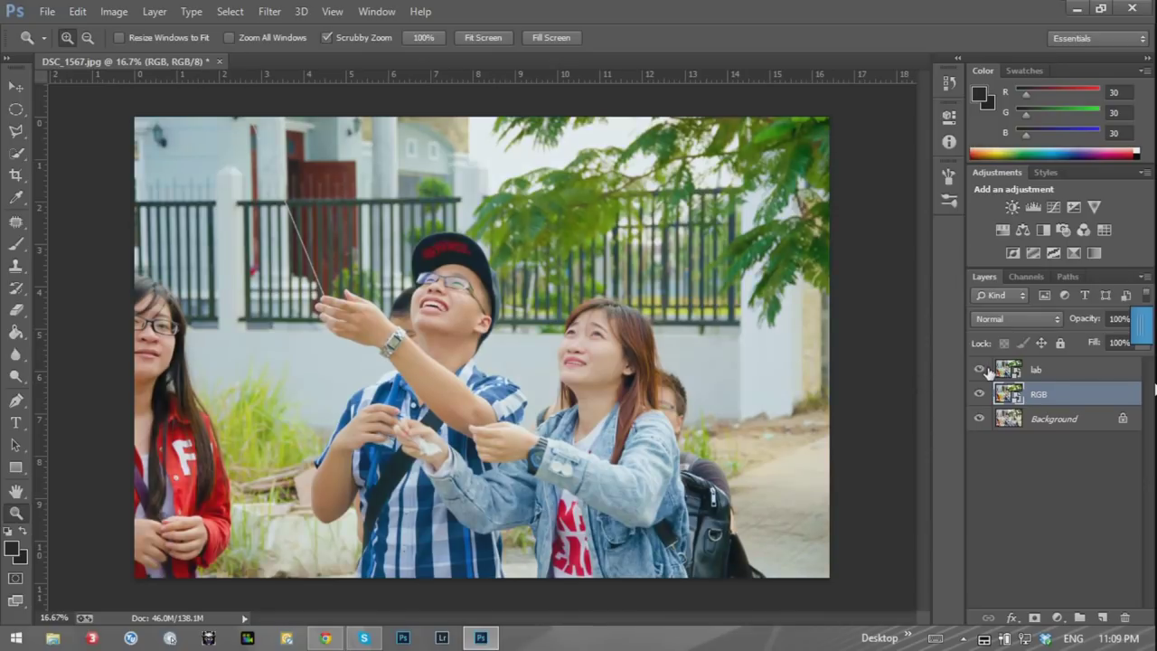
left_click(1093, 374)
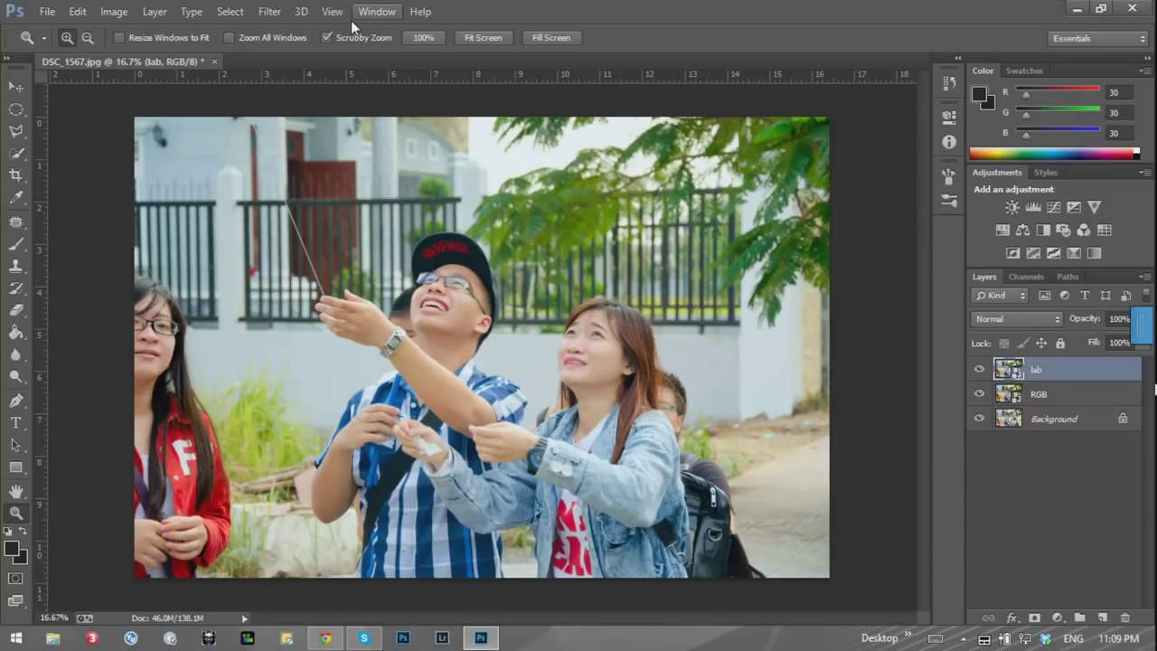
Open the Info panel from the Window menu and set its first readout to Grayscale
left_click(376, 11)
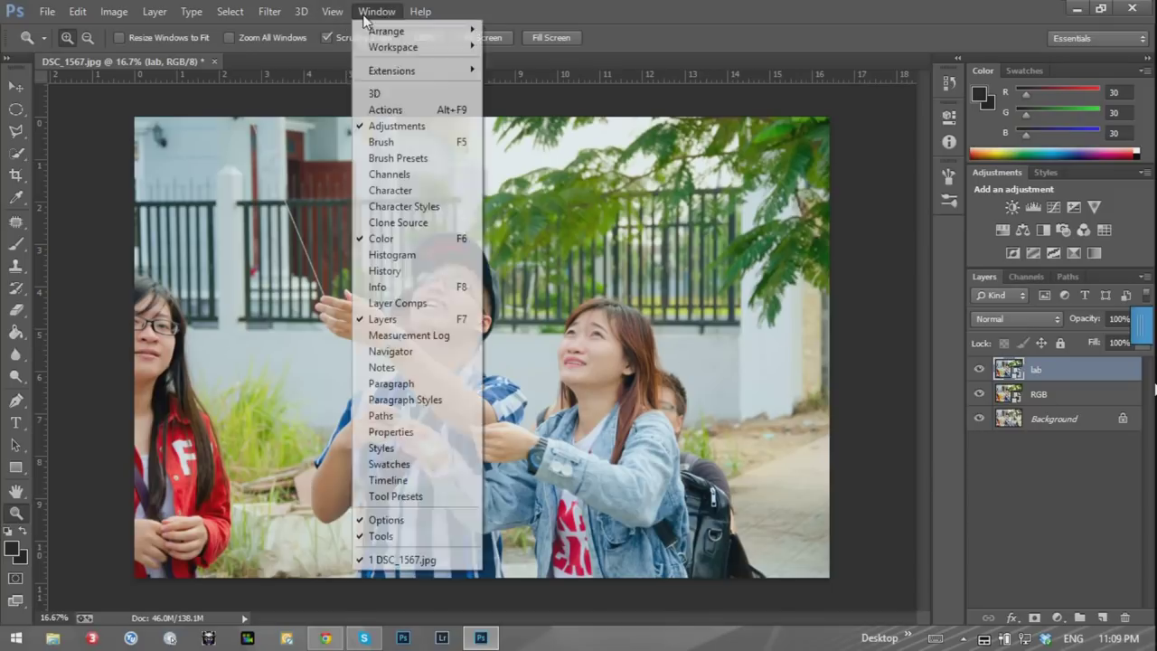
left_click(387, 286)
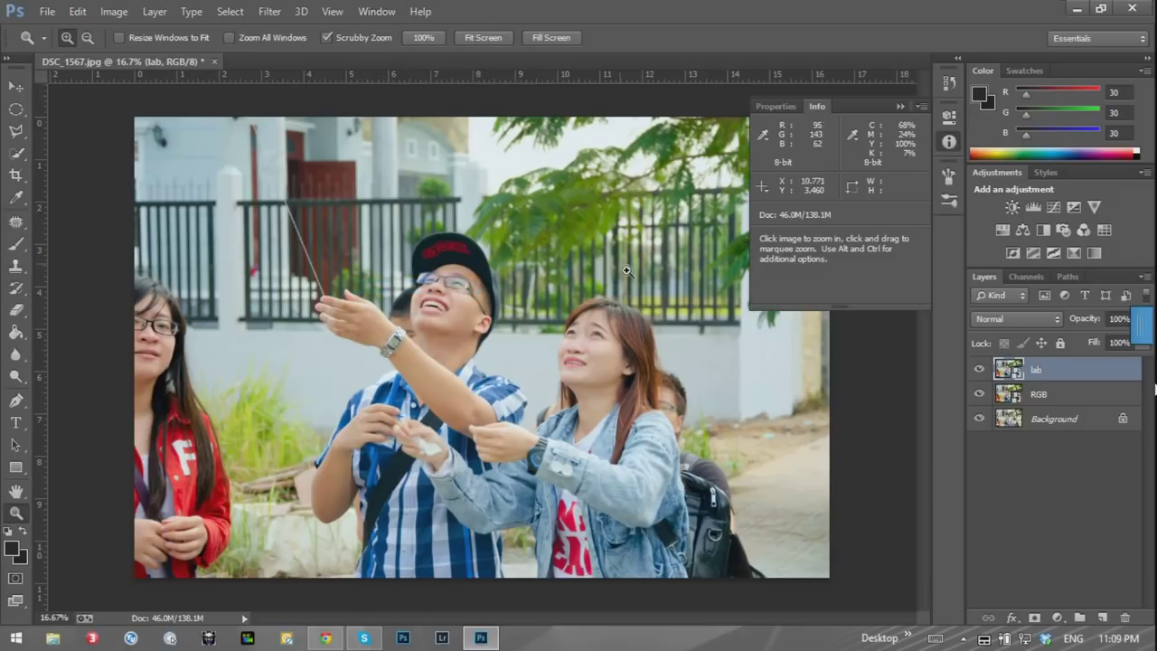
left_click(765, 136)
left_click(821, 132)
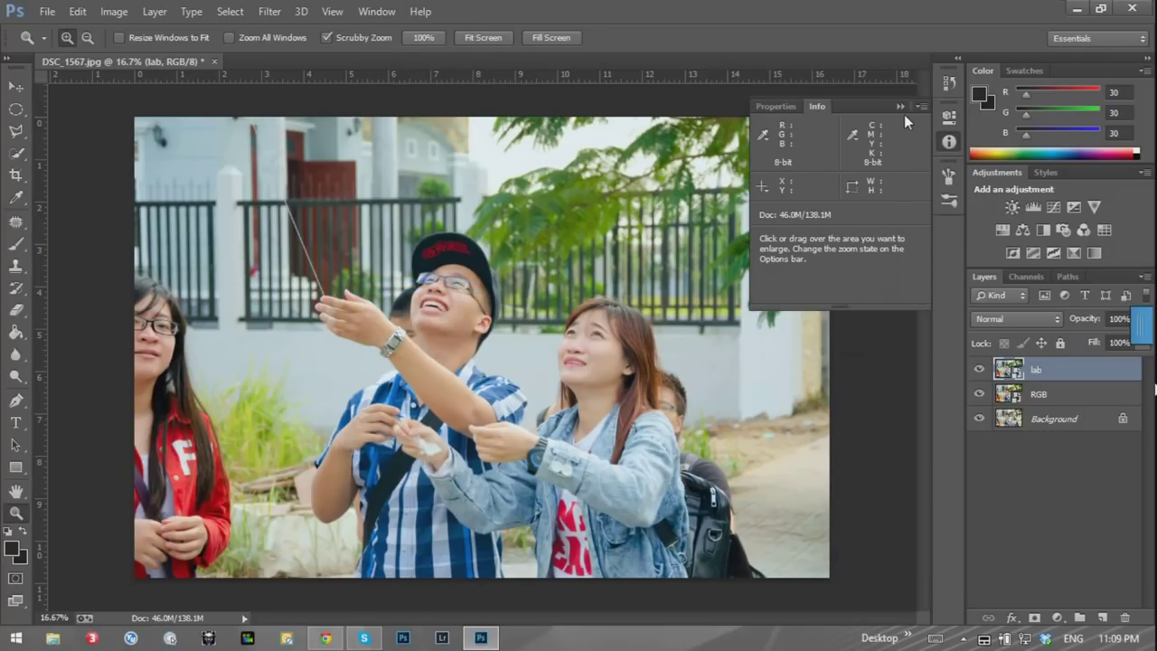
left_click(900, 107)
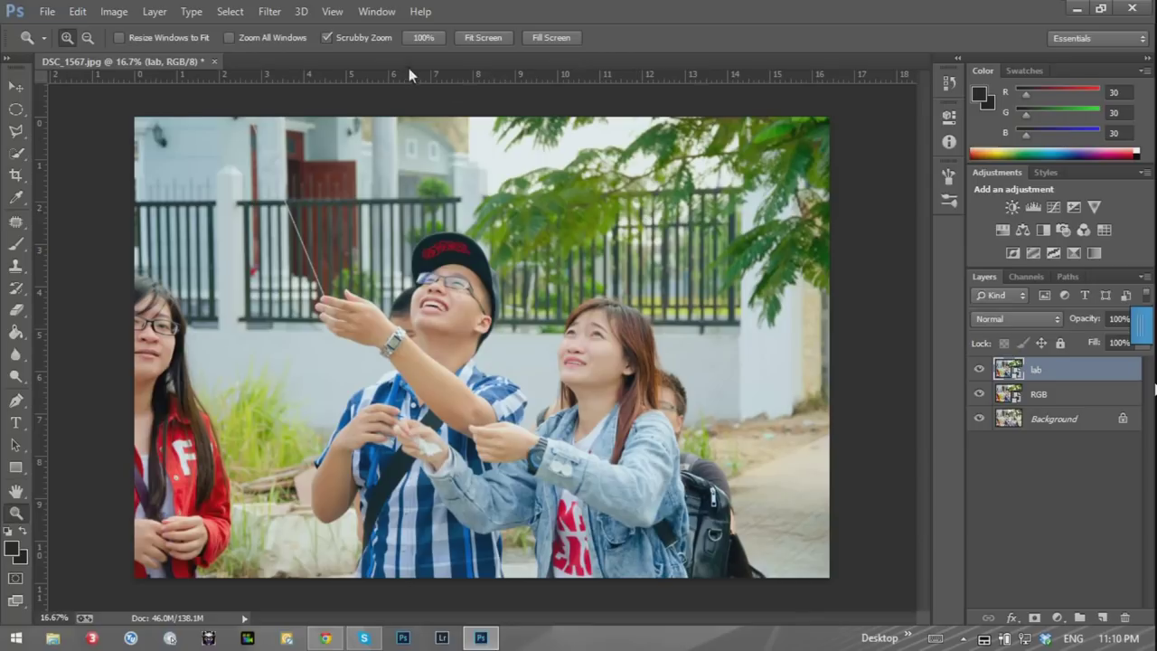
left_click(377, 12)
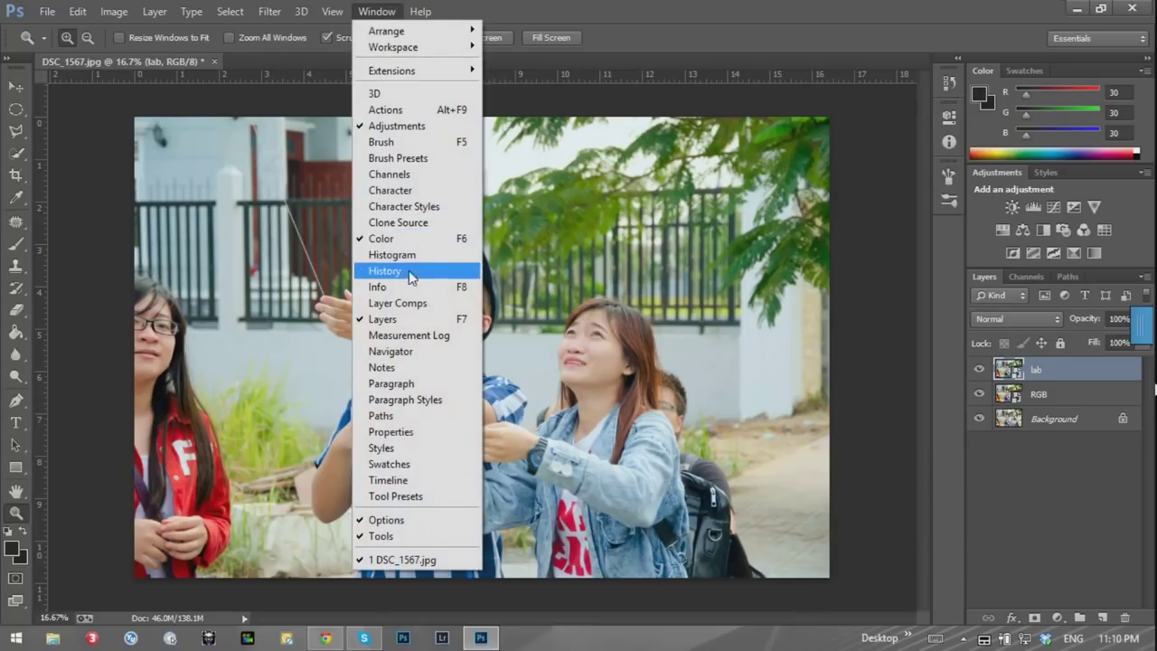
left_click(378, 286)
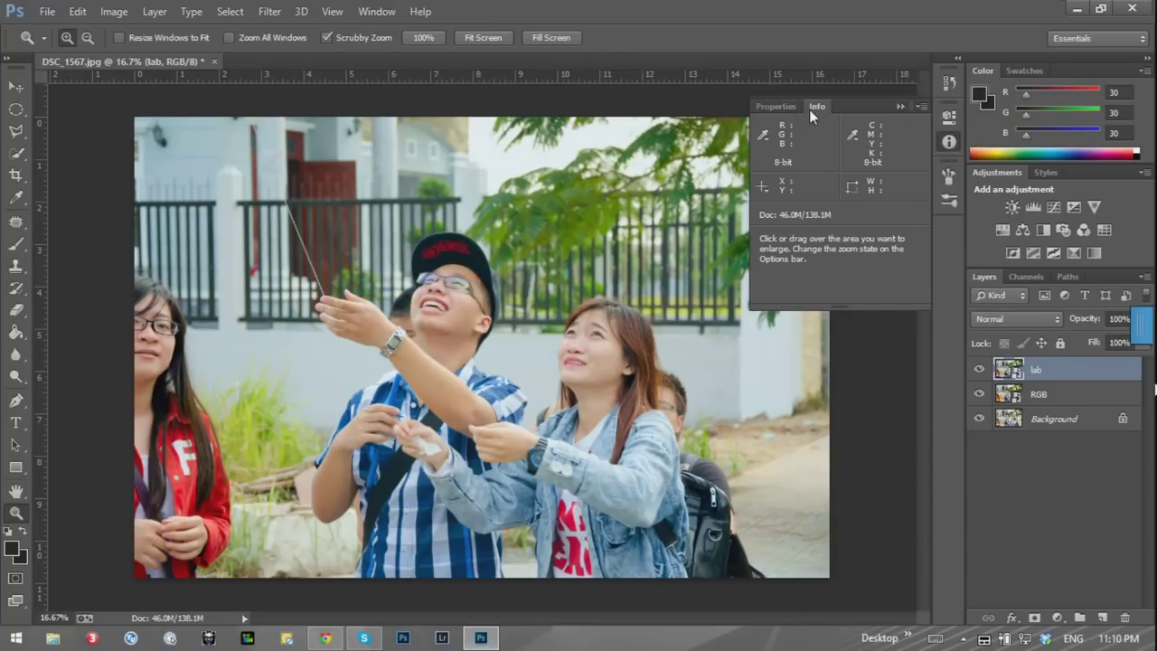
left_click(764, 136)
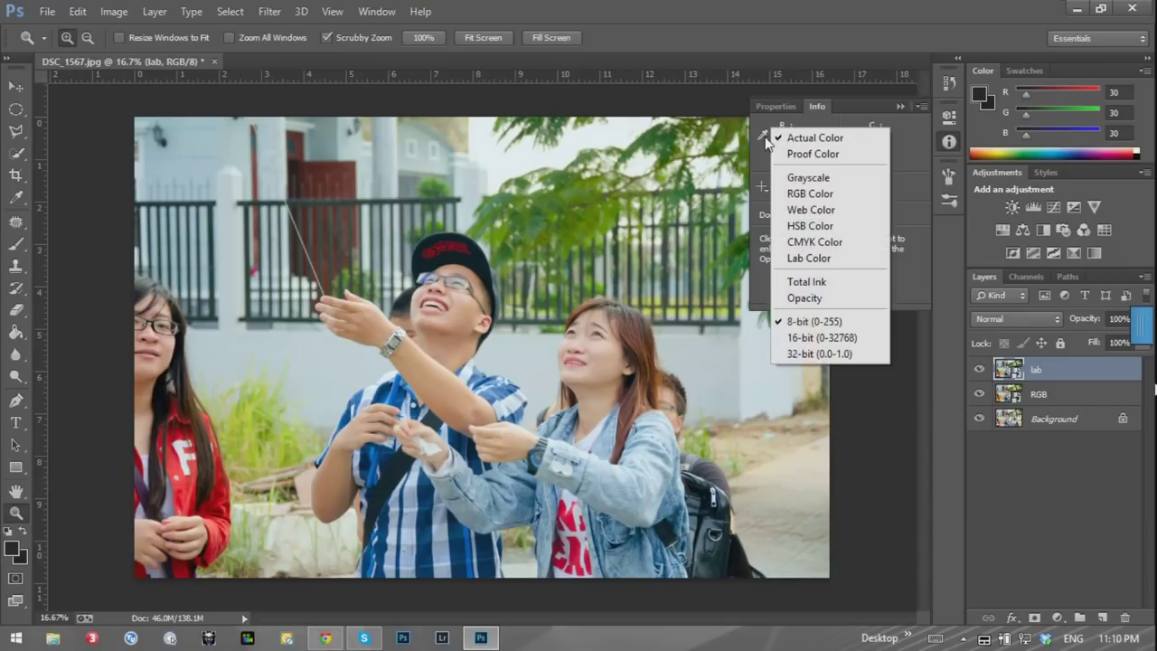
left_click(841, 177)
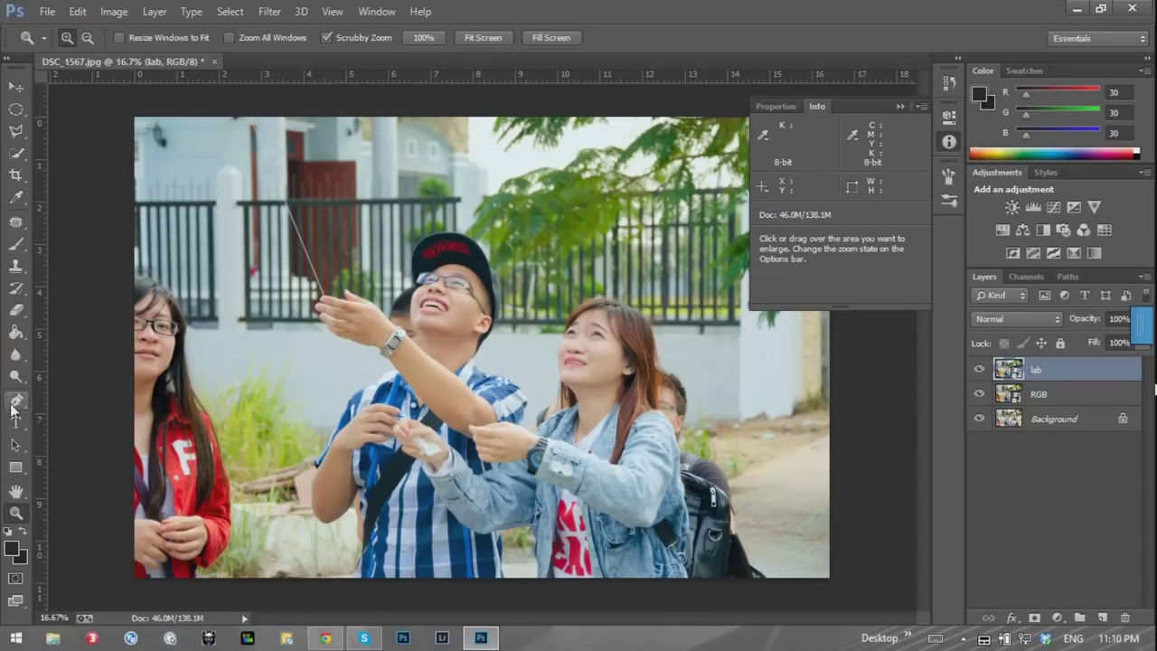
Sample the photo with the Eyedropper to read grayscale values, then collapse the Info panel
left_click(24, 198)
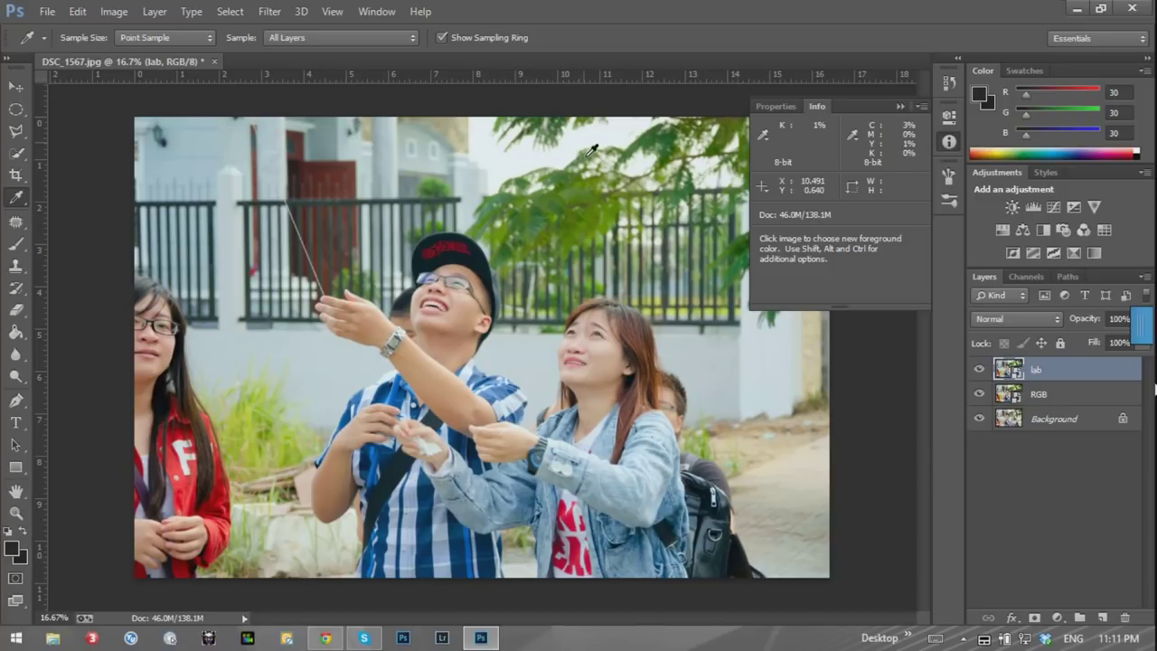
left_click(895, 103)
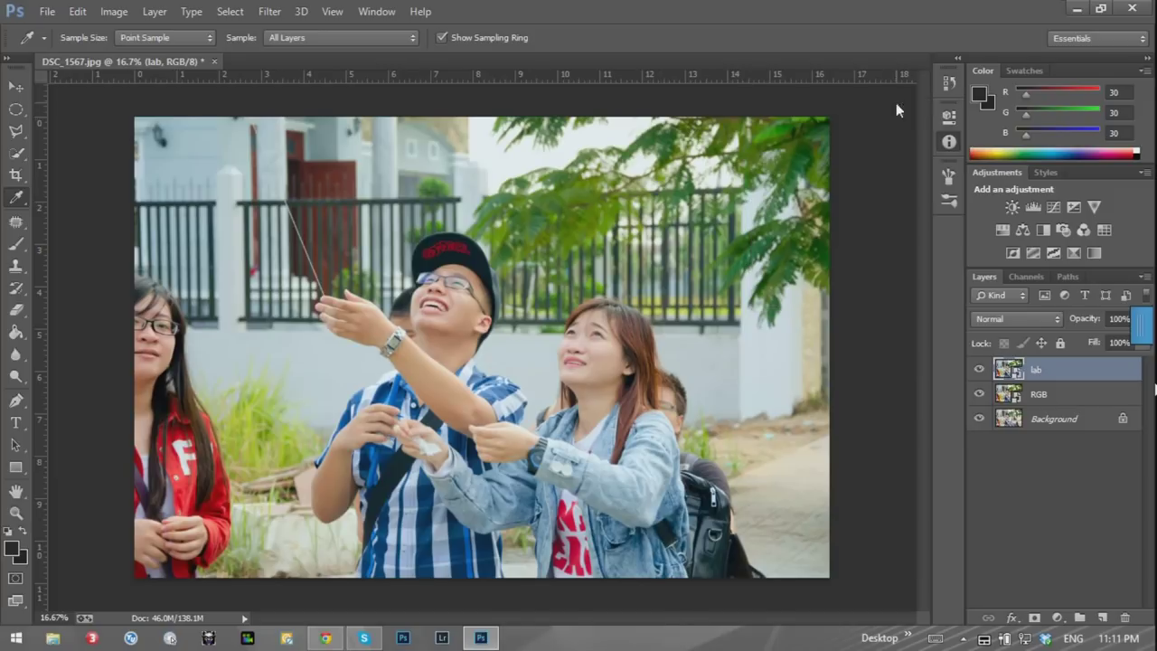